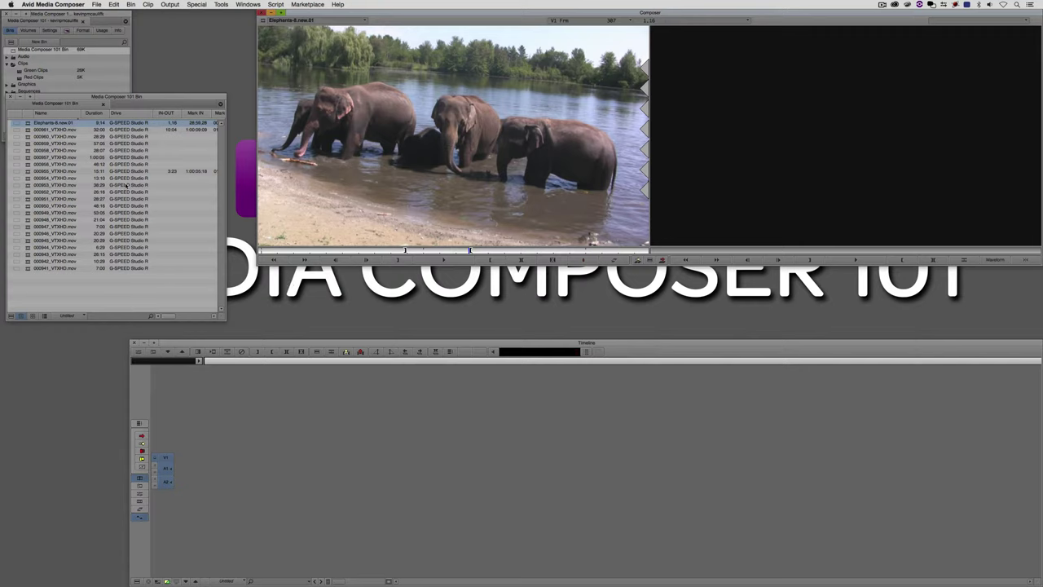
Step: Examine the available bin column headings and the metadata columns currently shown for the clips, leaving the column selection as it is
click(12, 315)
click(71, 114)
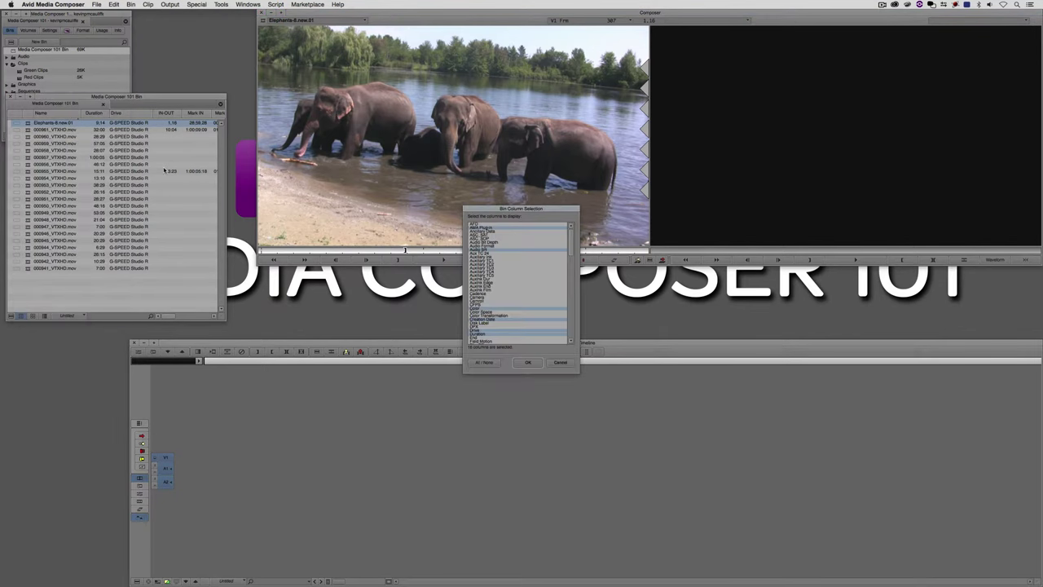
scroll(540, 269, down, 15)
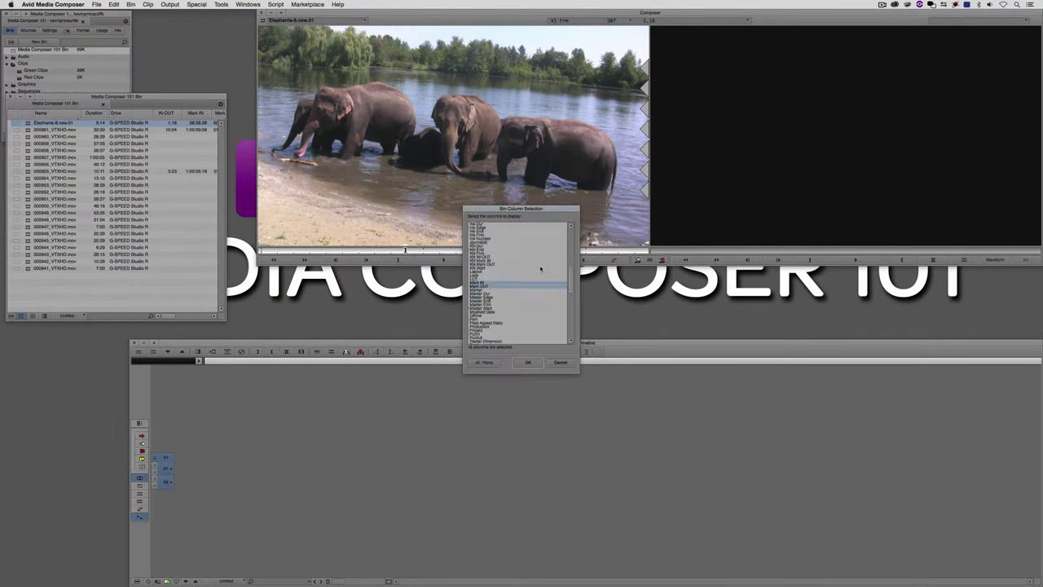
scroll(540, 268, down, 12)
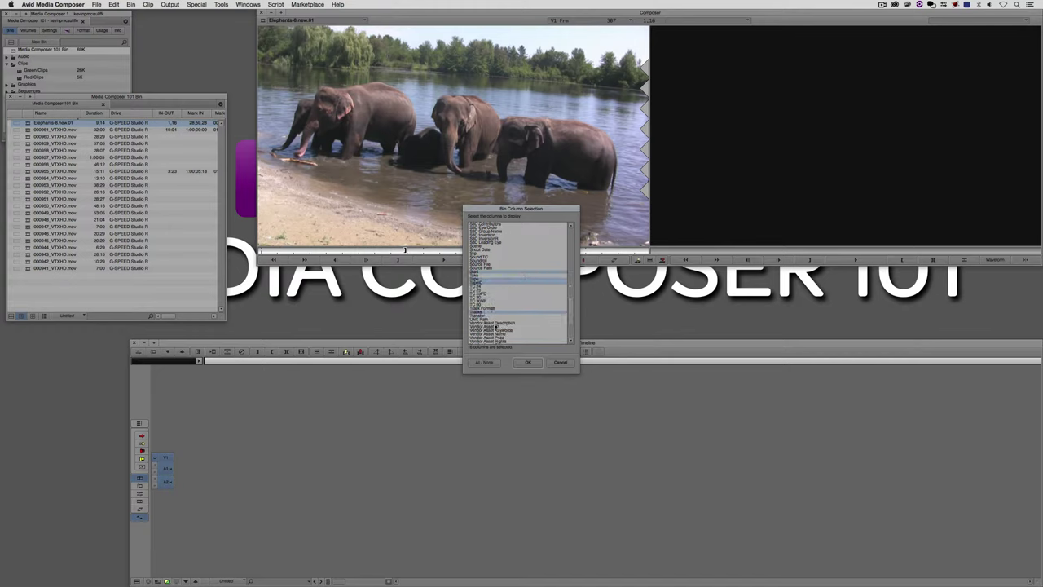
click(560, 362)
drag(168, 318, 177, 317)
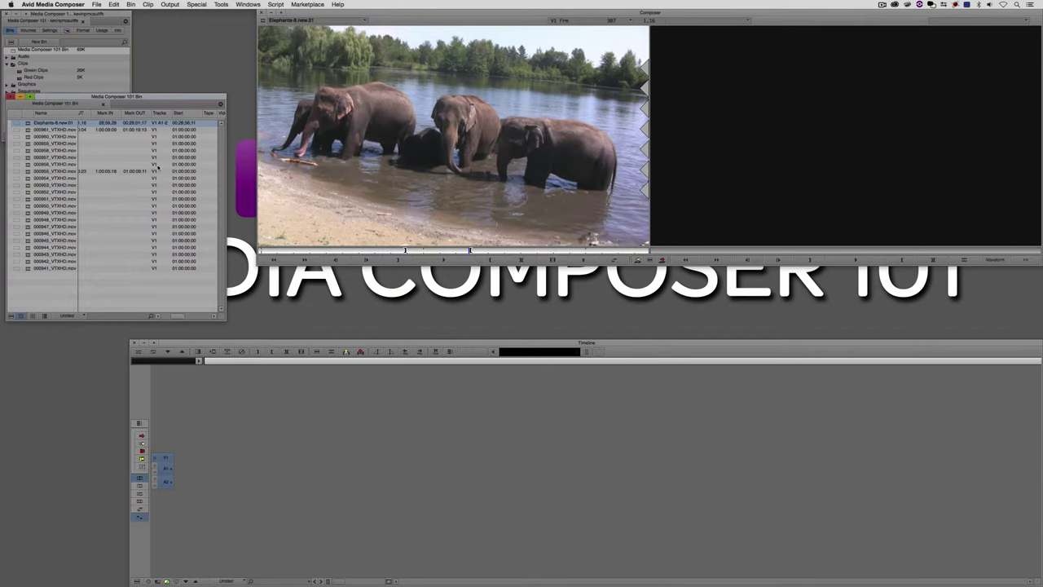
drag(188, 315, 168, 318)
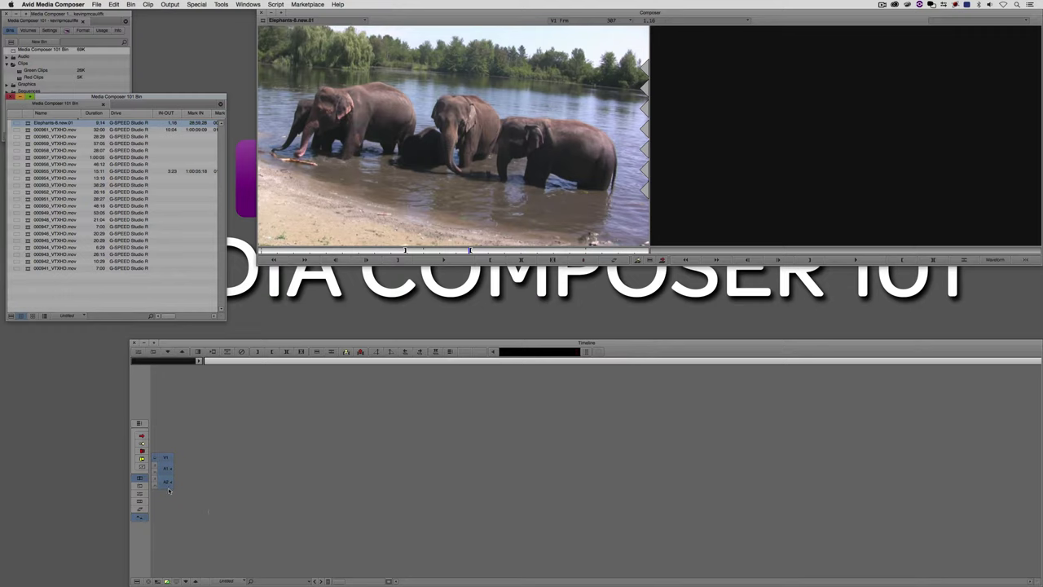
Step: Preview several bin clips in turn in the source monitor, ending with 000956_VTXHD.mov loaded
double_click(28, 212)
double_click(29, 199)
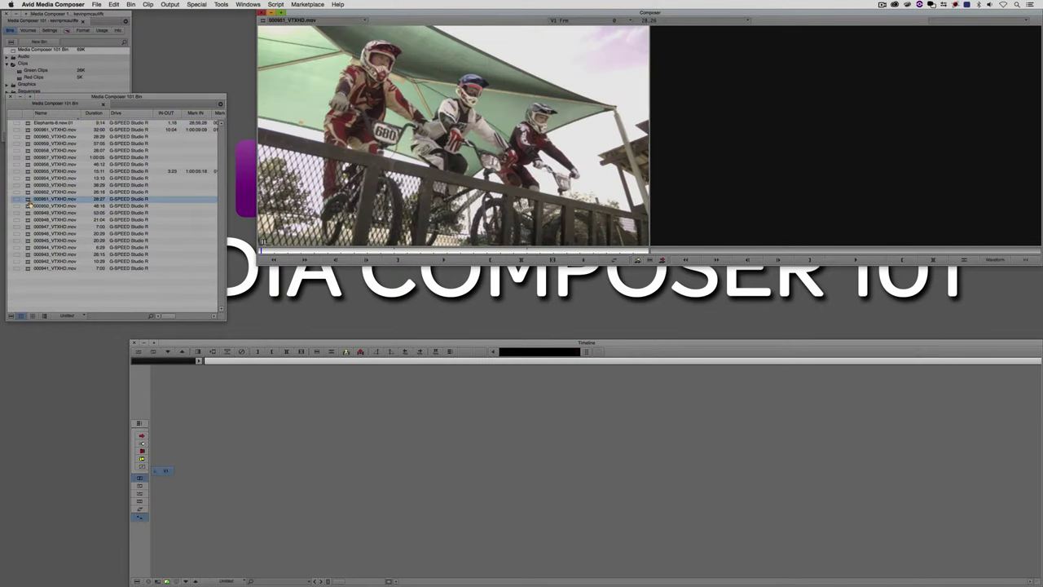
double_click(28, 185)
double_click(28, 179)
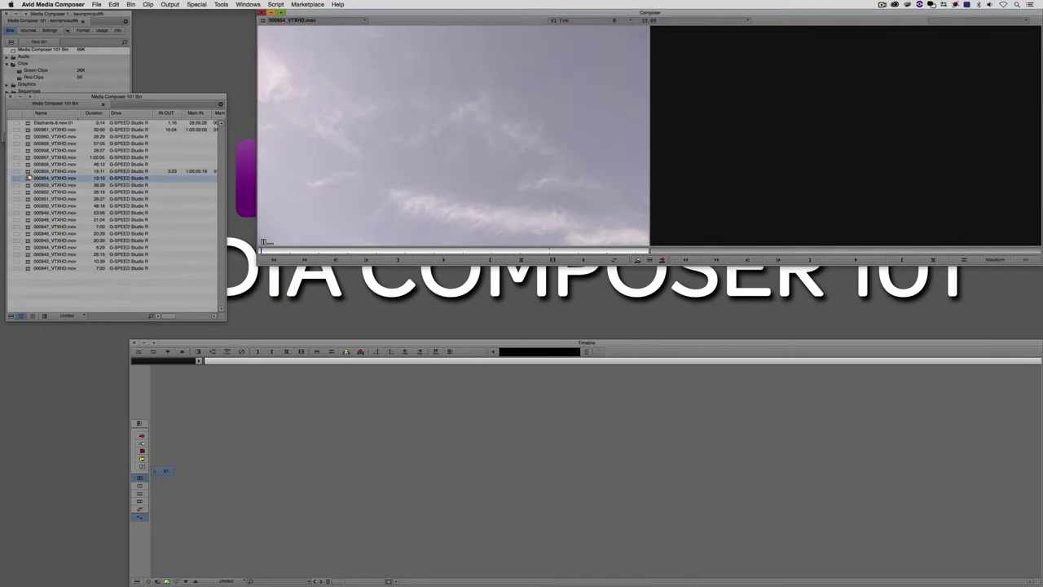
double_click(29, 165)
double_click(29, 171)
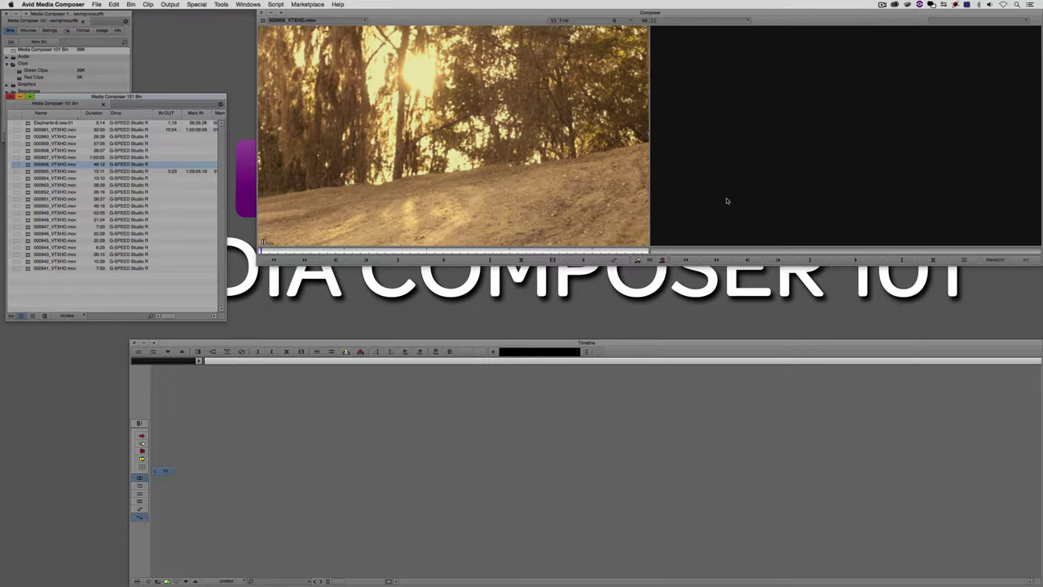
right_click(745, 180)
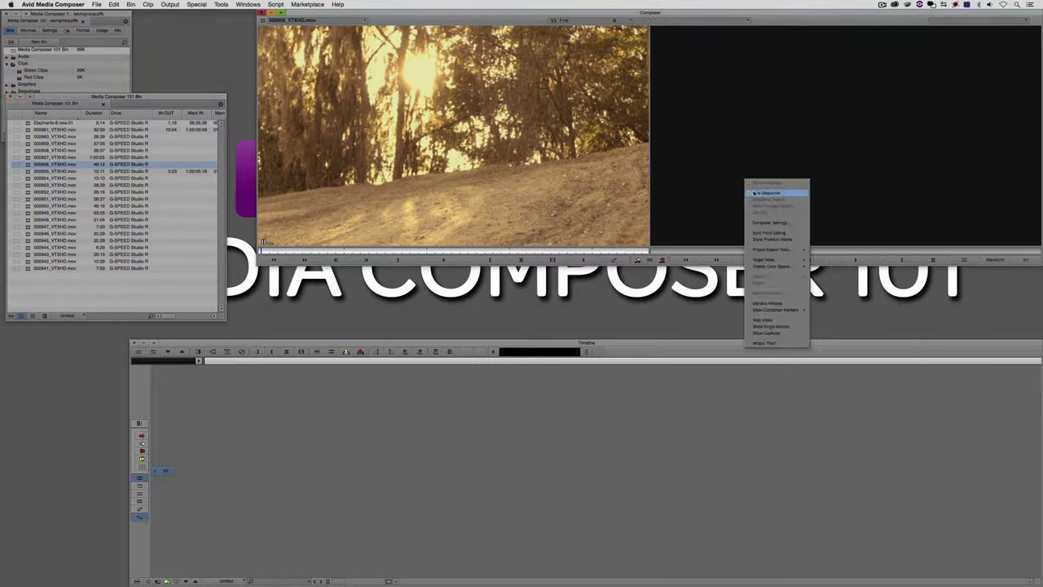
click(499, 152)
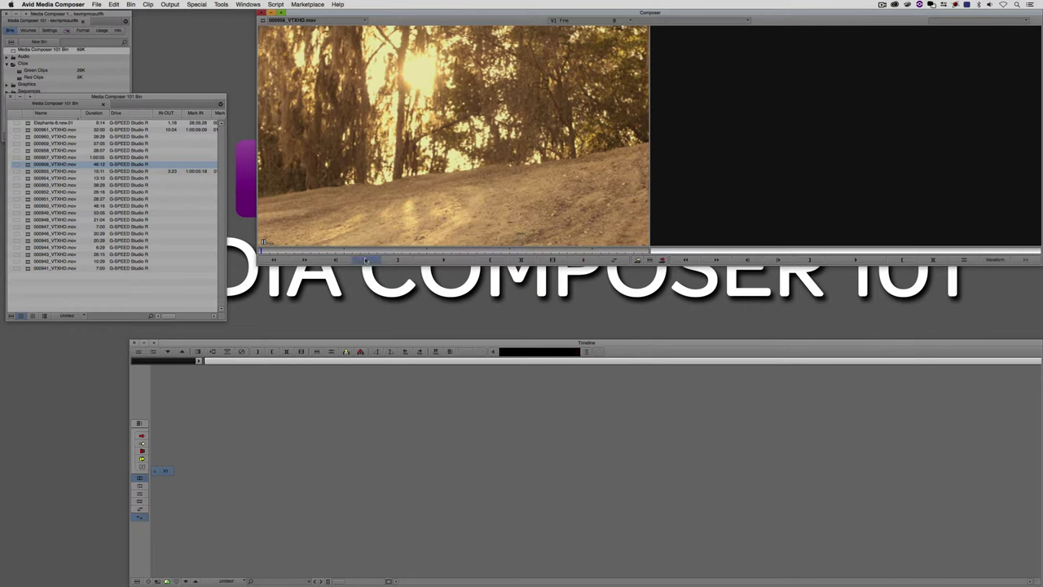
Step: Mark In and Out points about 9 seconds apart in 000956_VTXHD.mov and splice the section in as the start of a new sequence
mouse_move(384, 251)
mouse_down()
mouse_move(449, 253)
mouse_move(380, 253)
mouse_up()
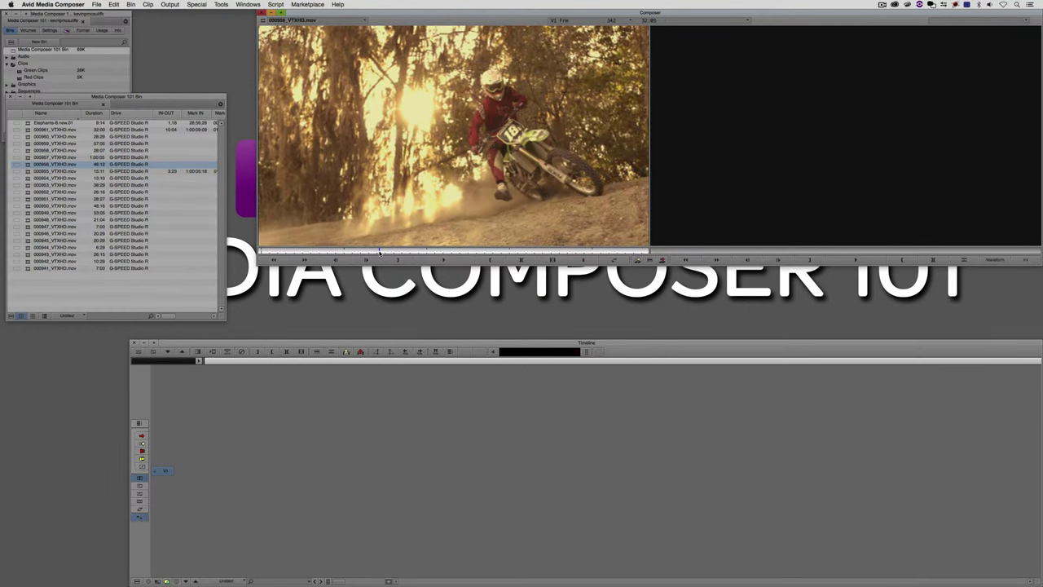
key(i)
drag(380, 253, 449, 251)
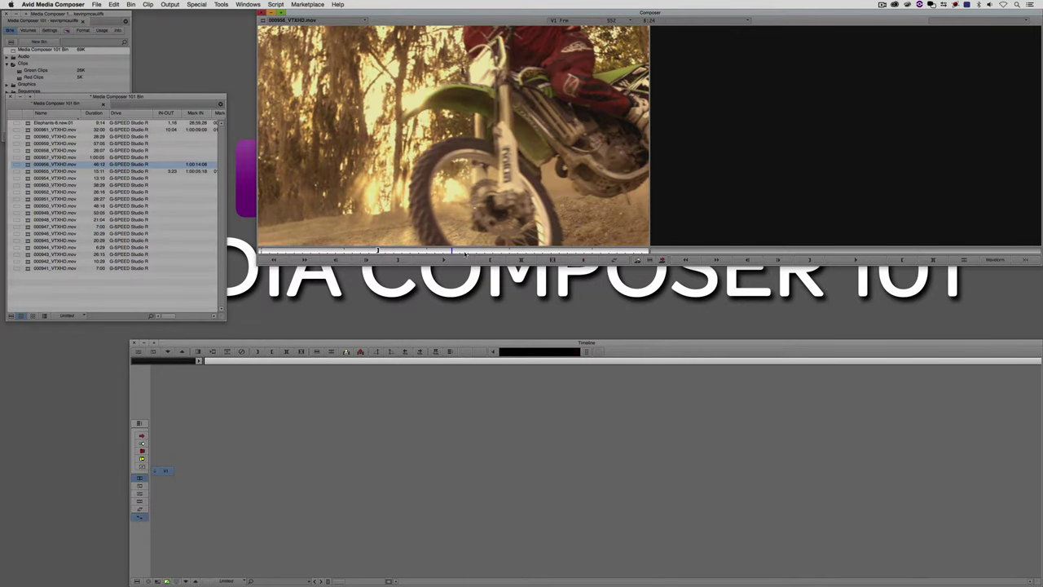
key(o)
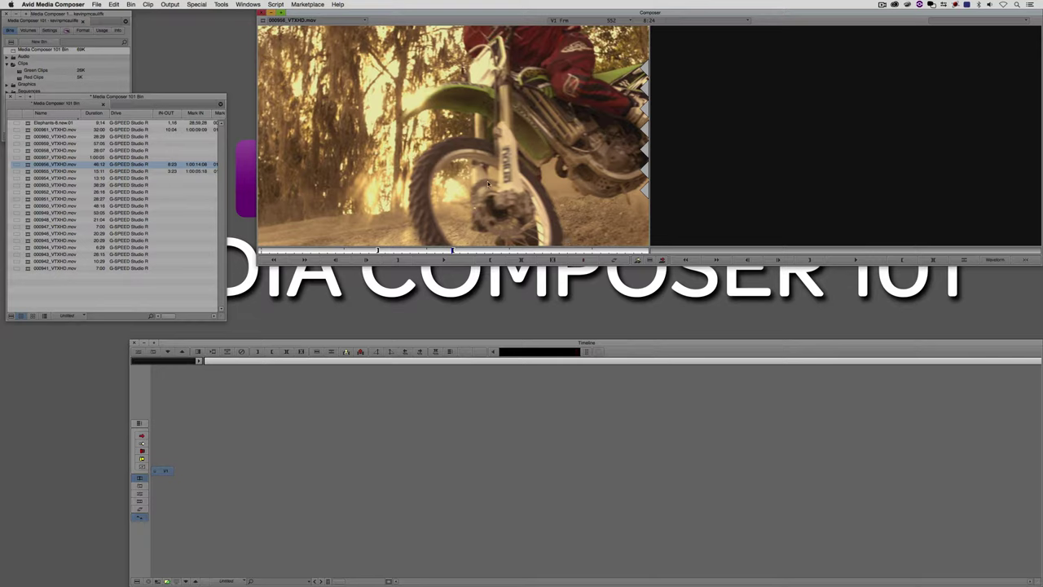
key(v)
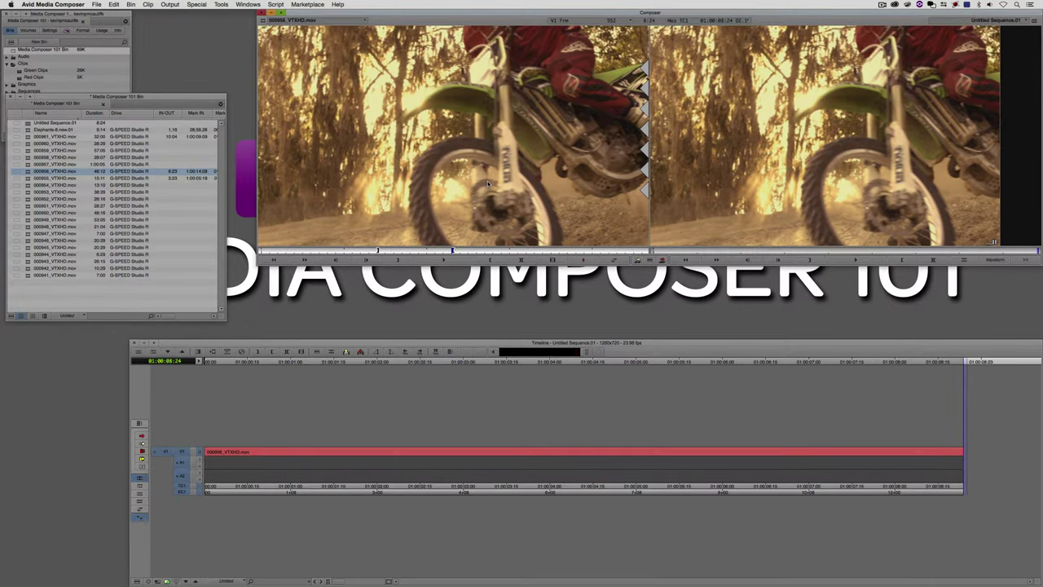
Step: Load 000950_VTXHD.mov, mark a section about 8 seconds long, and splice it in at the end of the sequence
double_click(49, 212)
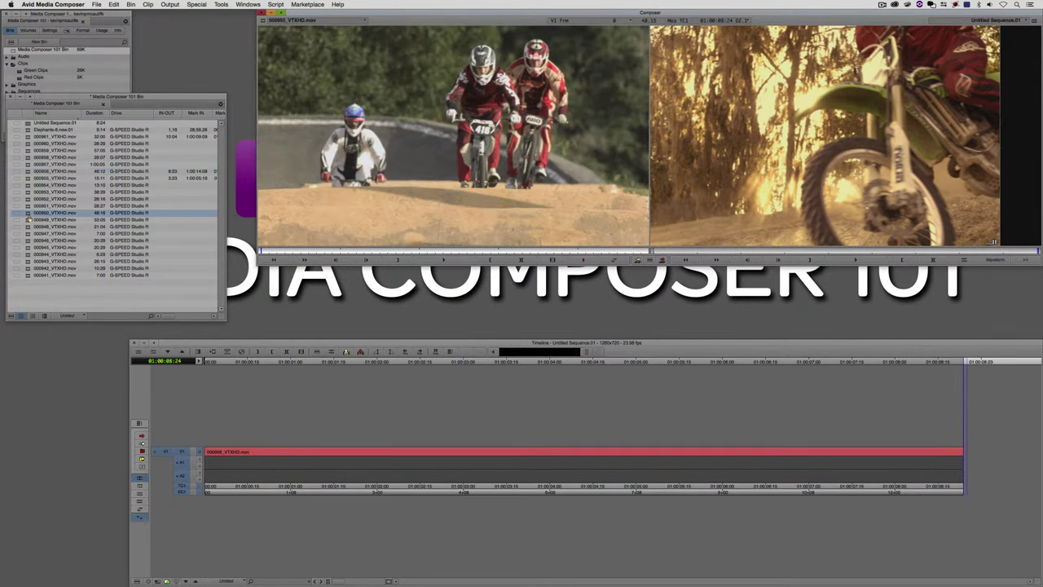
key(i)
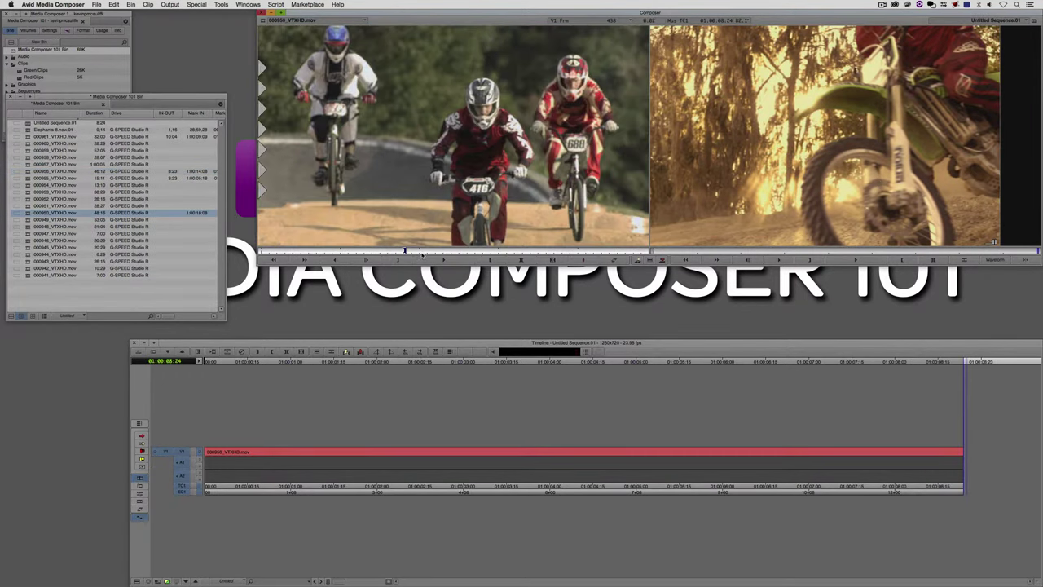
drag(406, 251, 467, 251)
key(o)
key(v)
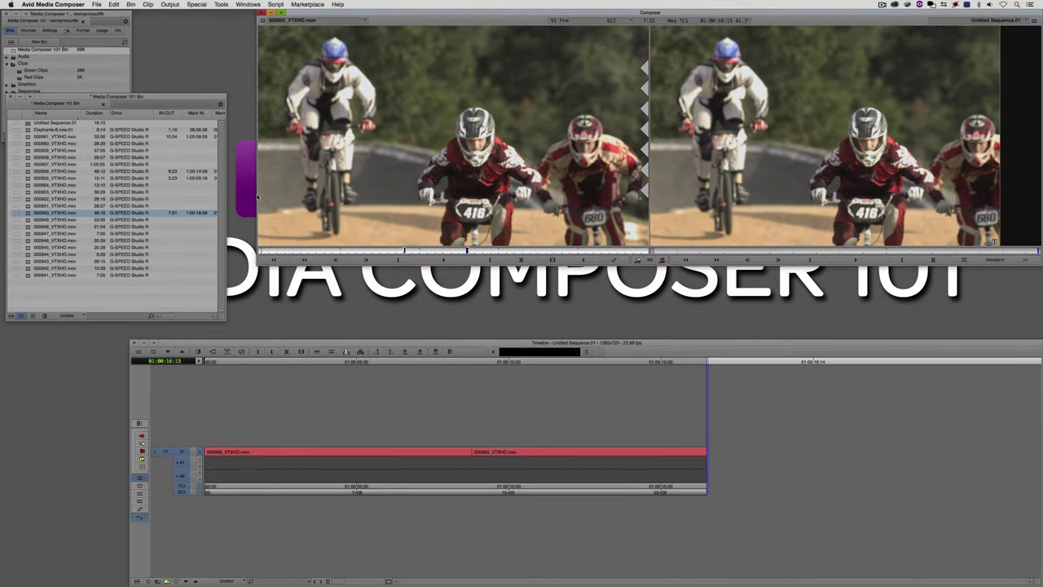
Step: Load 000945_VTXHD.mov, mark a section about 4 seconds long, and splice it in as the sequence's third clip
double_click(28, 246)
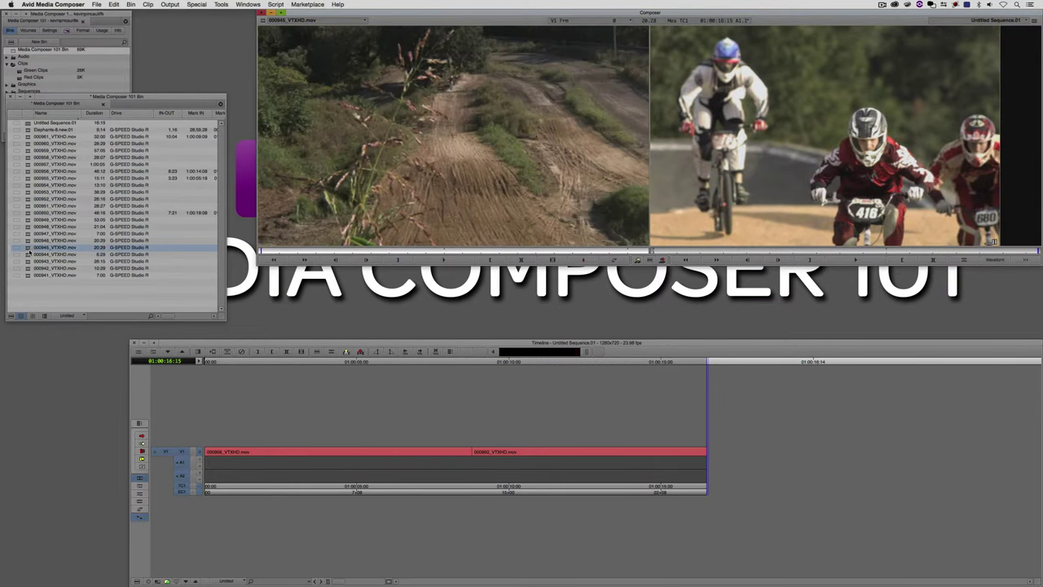
click(386, 252)
key(i)
drag(386, 251, 454, 251)
key(o)
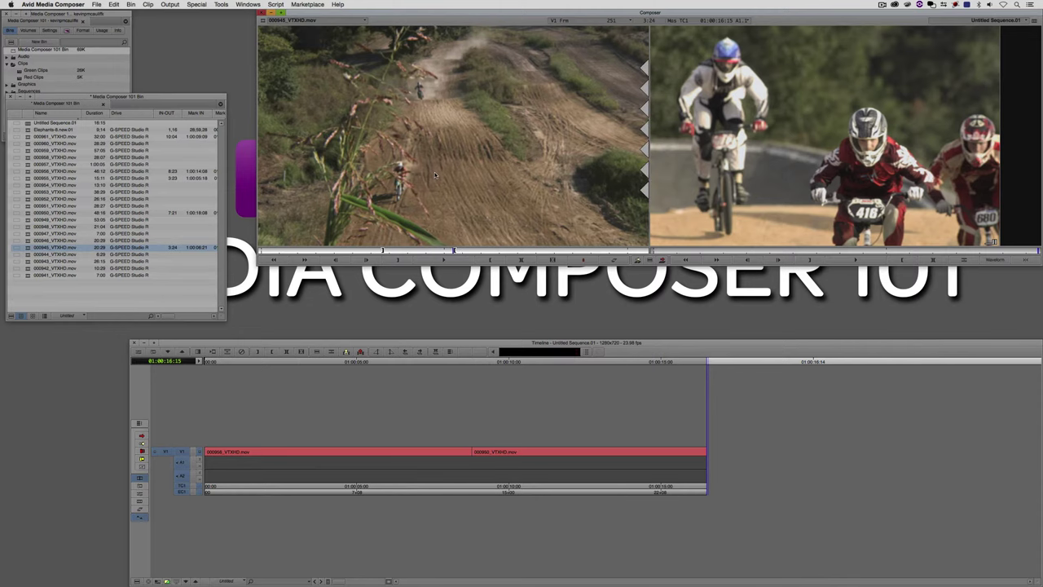
key(v)
Step: Park the sequence at about 01:00:06:01, then load 000942_VTXHD.mov and mark a section about 2:12 long
drag(489, 440, 366, 446)
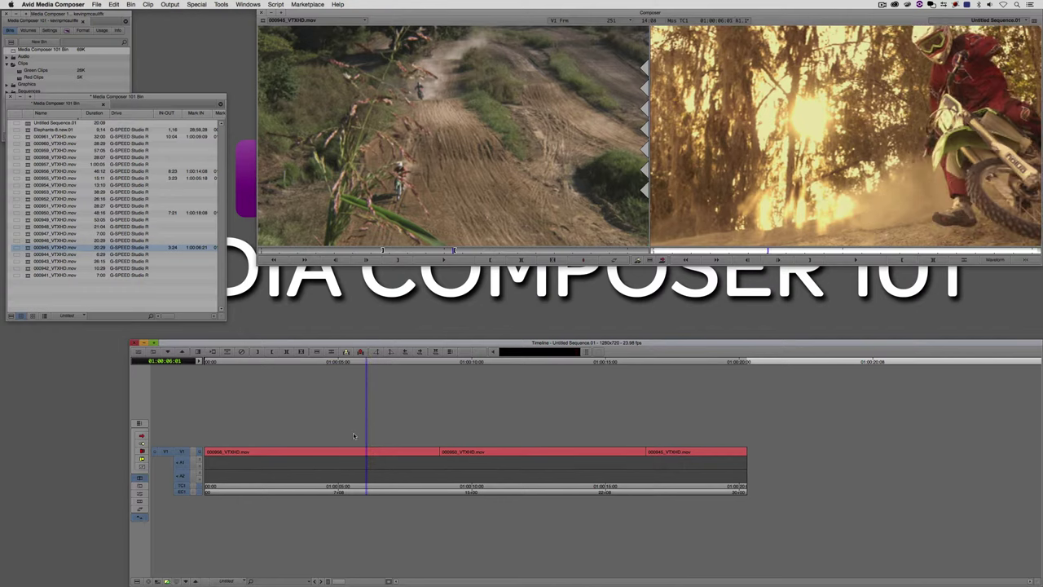
double_click(32, 268)
drag(407, 251, 439, 252)
key(i)
key(o)
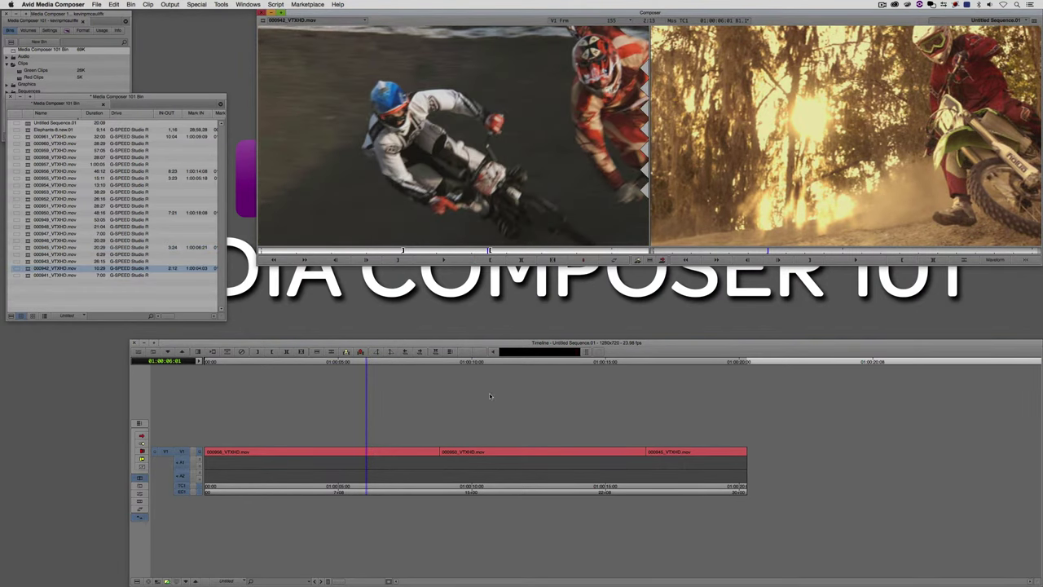
Step: Try overwriting the marked 000942_VTXHD.mov section into the sequence's first clip from about 01:00:05:24, undoing each attempt
click(361, 454)
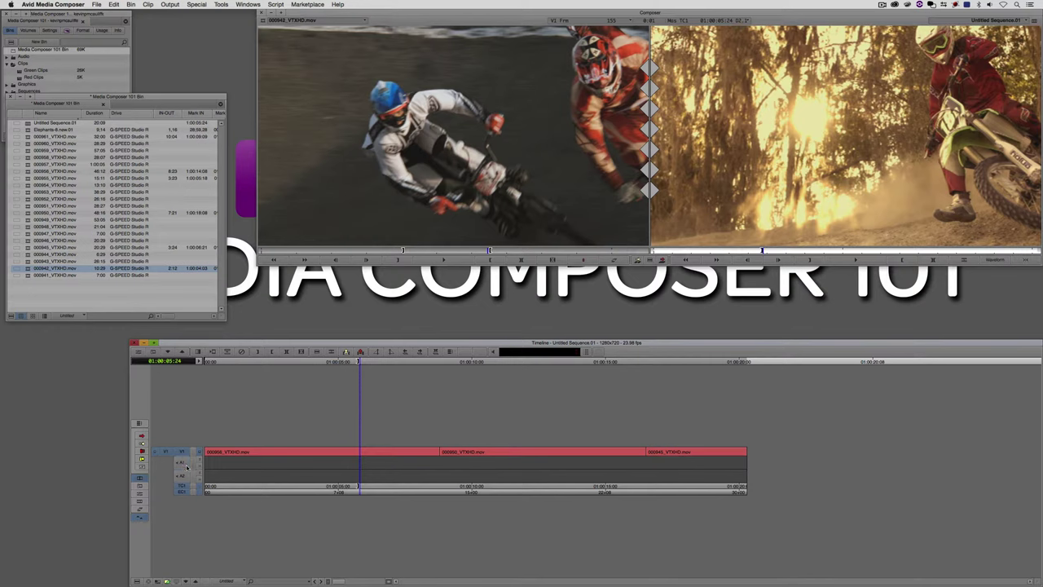
key(b)
key(super+z)
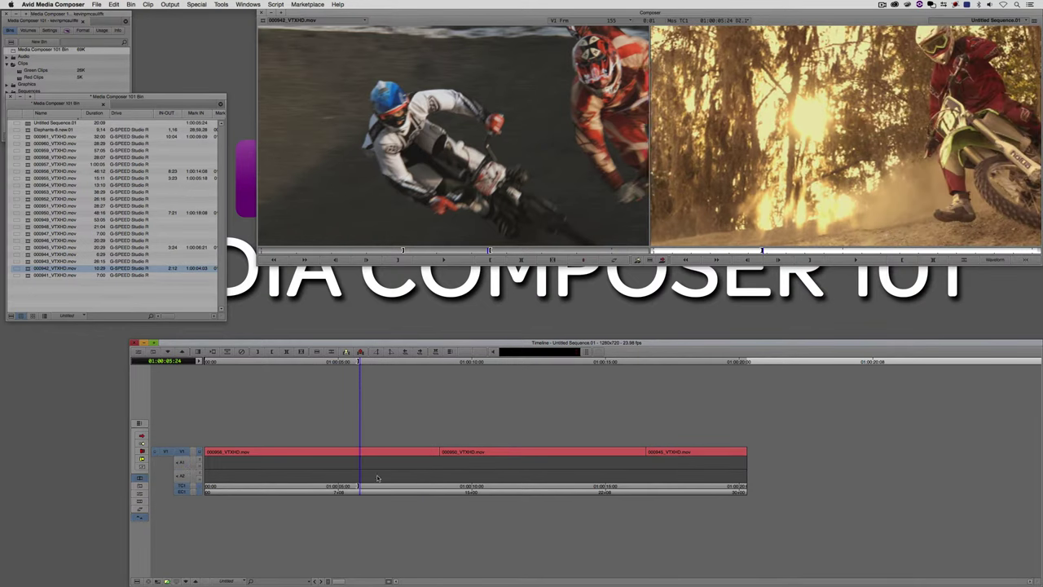
drag(398, 460, 360, 458)
key(b)
key(super+z)
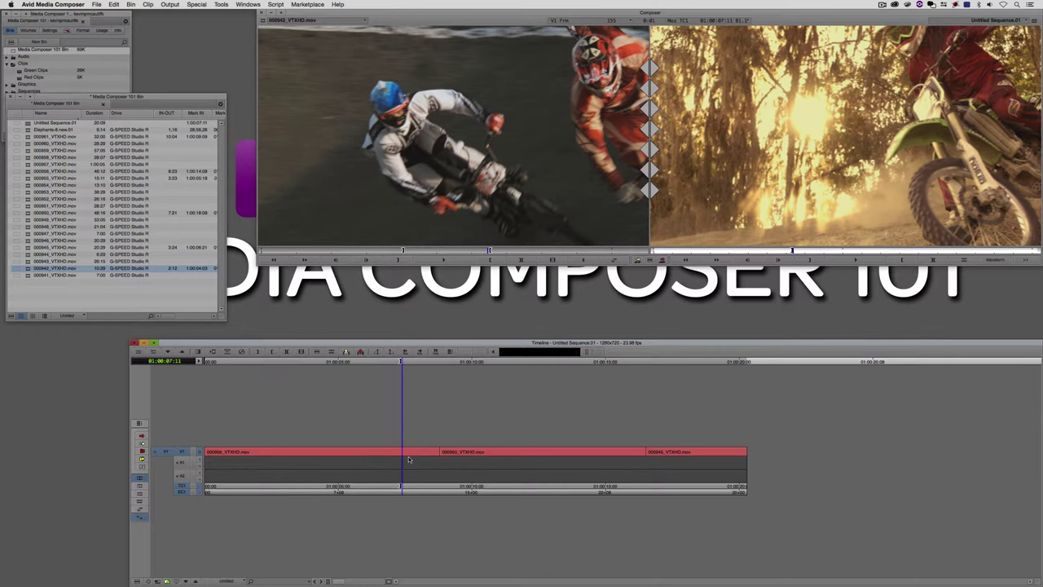
Step: Park on the cut between the first two clips, try splicing in 000942_VTXHD.mov with the In mark at 01:00:07:11, and undo it
super+click(435, 461)
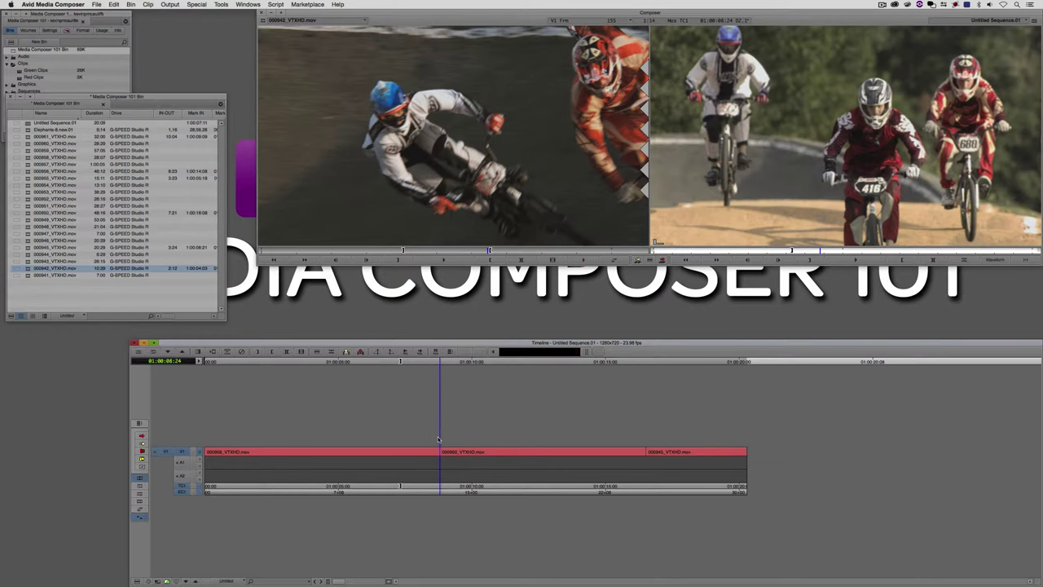
key(v)
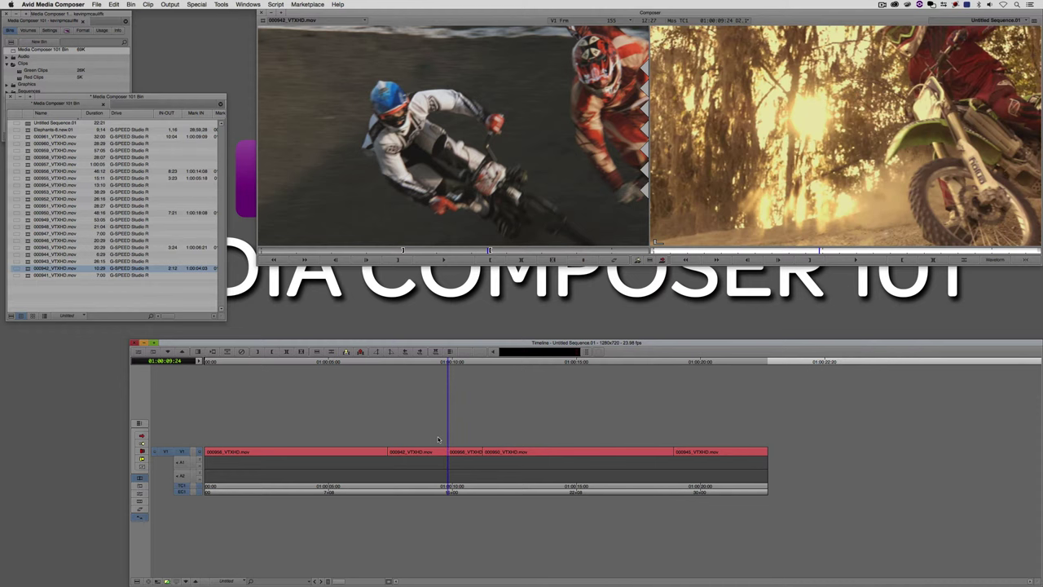
key(super+z)
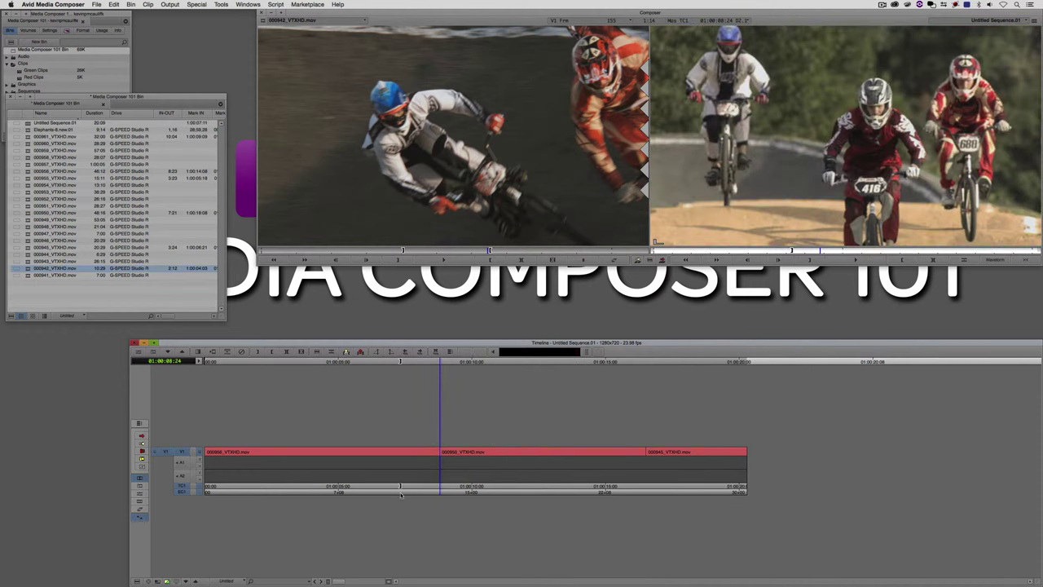
Step: Mark a sequence In point on the first cut at 01:00:08:24, try splicing in 000942_VTXHD.mov there, and undo the splice
key(i)
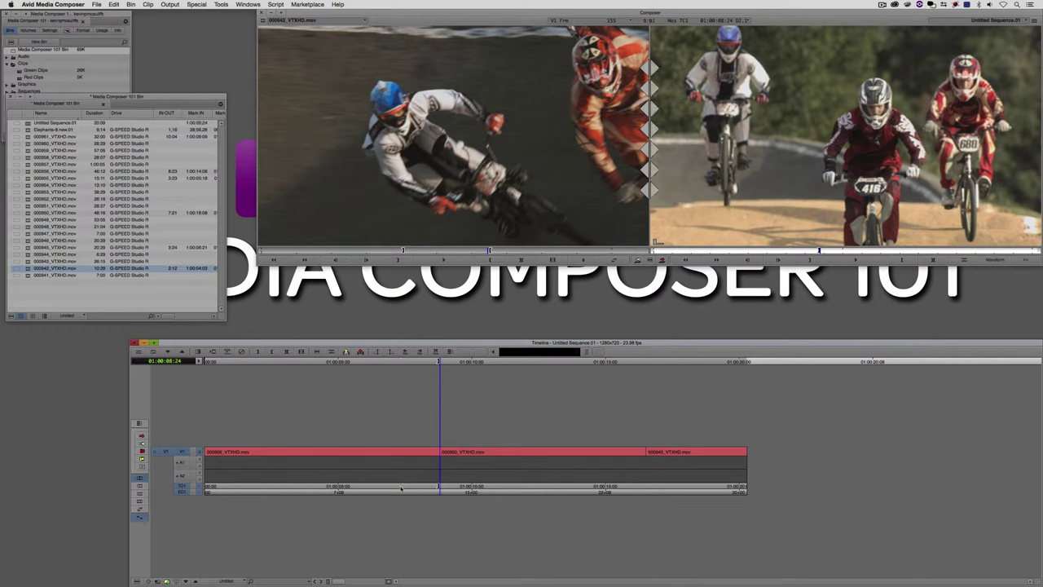
key(v)
drag(457, 459, 350, 454)
key(ctrl+z)
Step: Try splicing 000942_VTXHD.mov straight from the source monitor onto the cut between the first two timeline clips, and undo it
click(447, 127)
drag(469, 204, 445, 451)
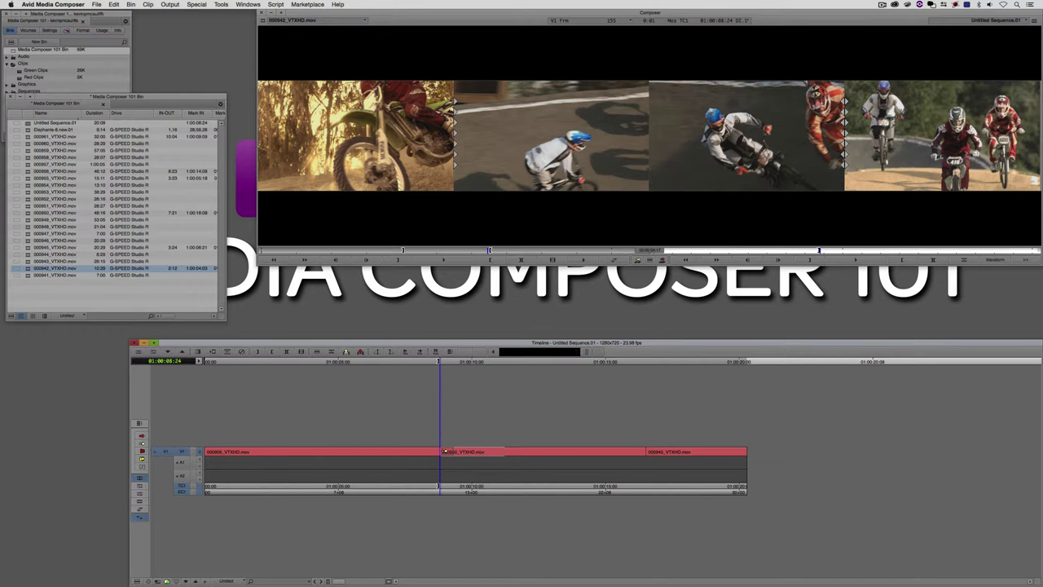
drag(442, 452, 446, 452)
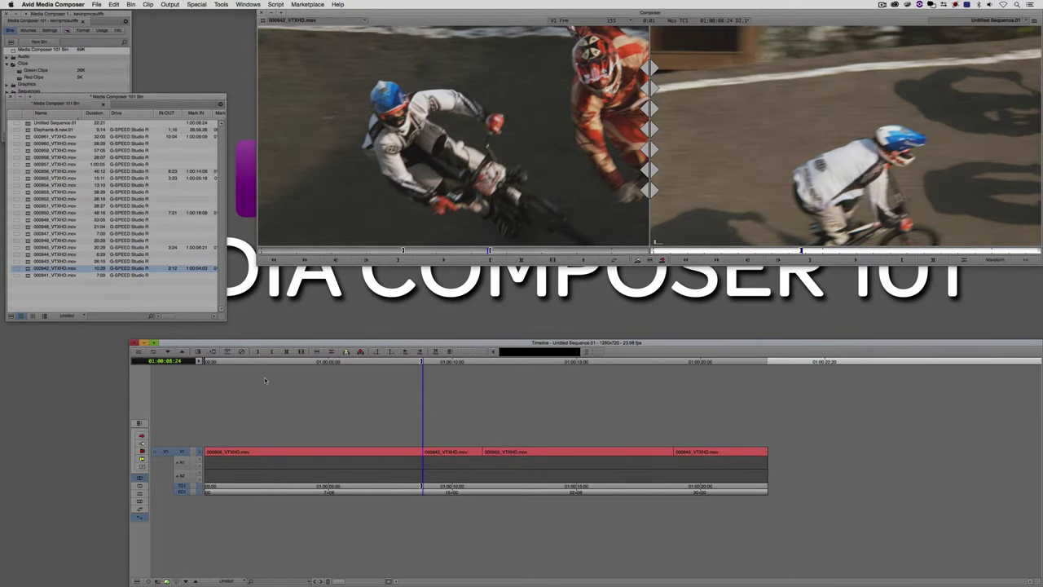
key(super+z)
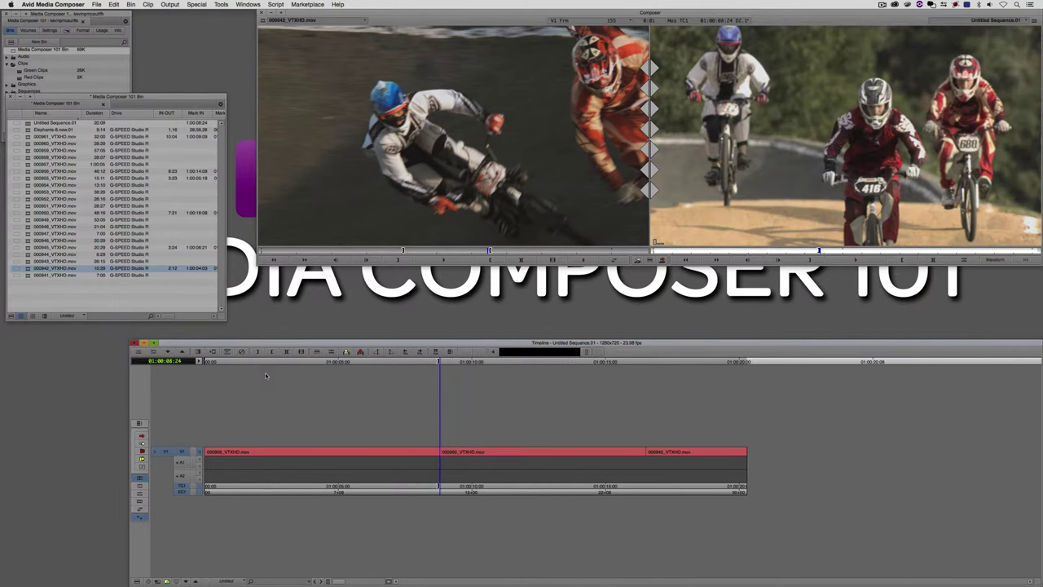
Step: Overwrite the marked 000942_VTXHD.mov section straight from the source monitor into track V1 at about 01:00:07:14, using the Lift/Overwrite segment mode
click(142, 436)
drag(472, 153, 401, 451)
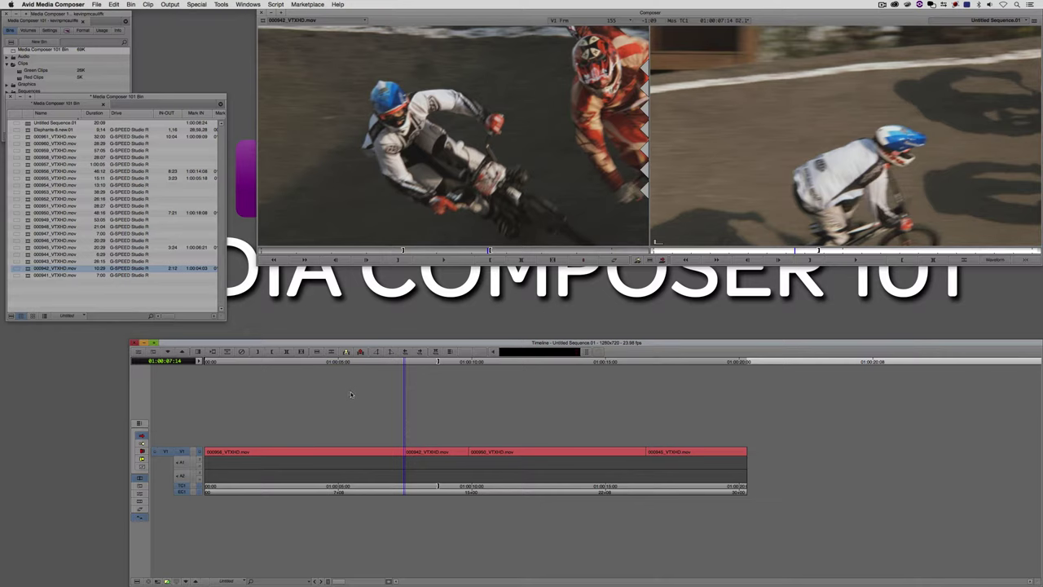
Step: Load Elephants-8.new.01 into the source monitor and splice its marked section into the timeline between 000942_VTXHD.mov and 000950_VTXHD.mov
drag(28, 131, 401, 167)
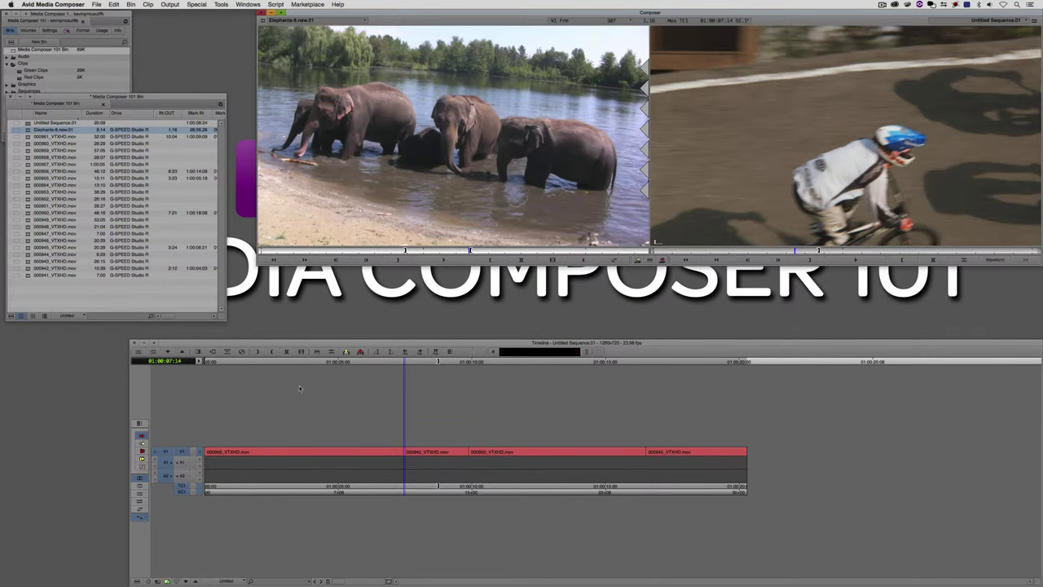
drag(448, 170, 462, 445)
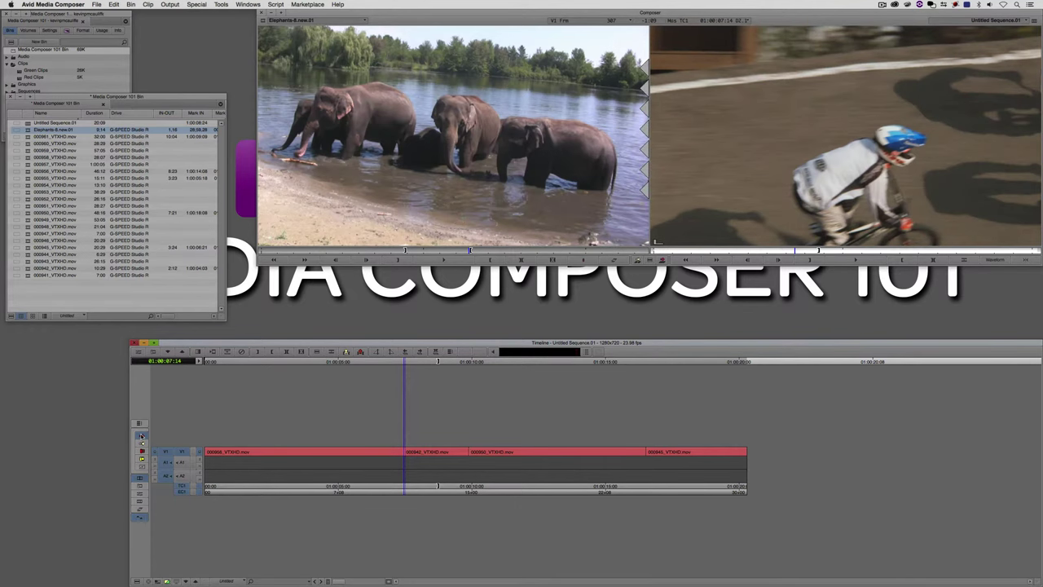
drag(475, 447, 472, 445)
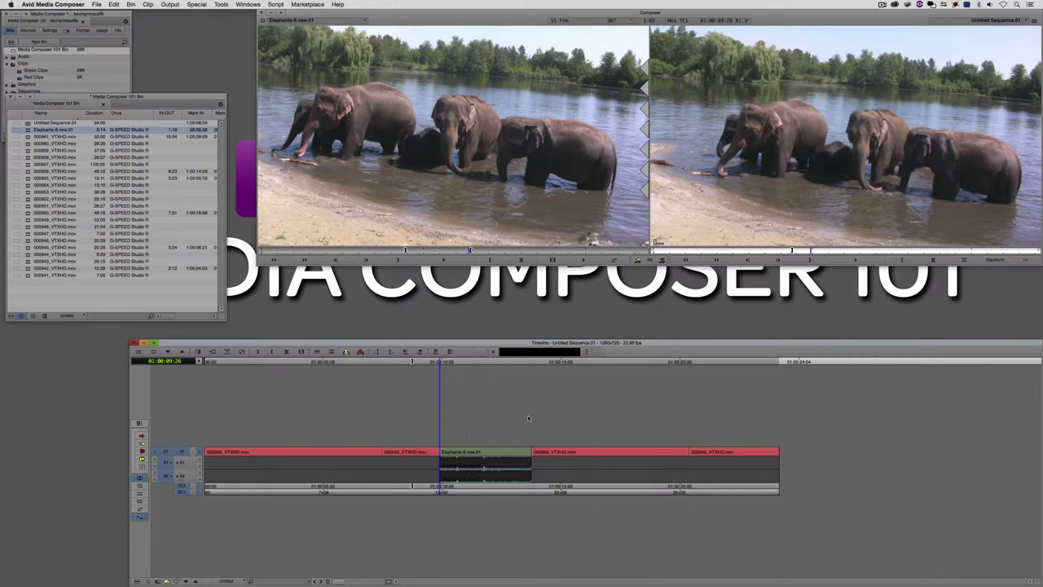
Step: Turn off the audio waveform display in the timeline
click(995, 260)
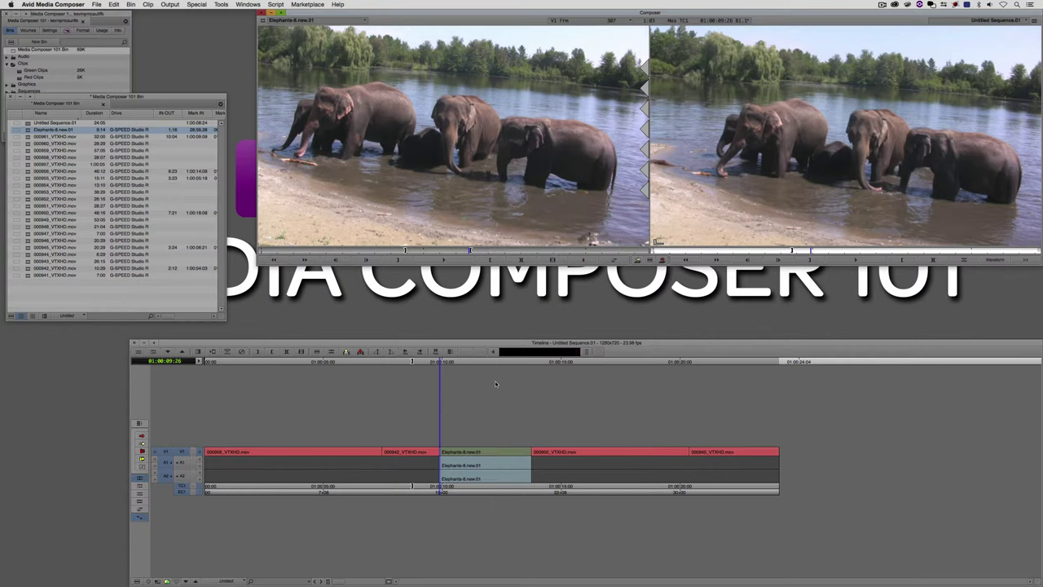
Step: Try sliding the Elephants-8.new.01 A1 segment earlier and its A2 segment later in Lift/Overwrite segment mode, and undo the moves
click(141, 436)
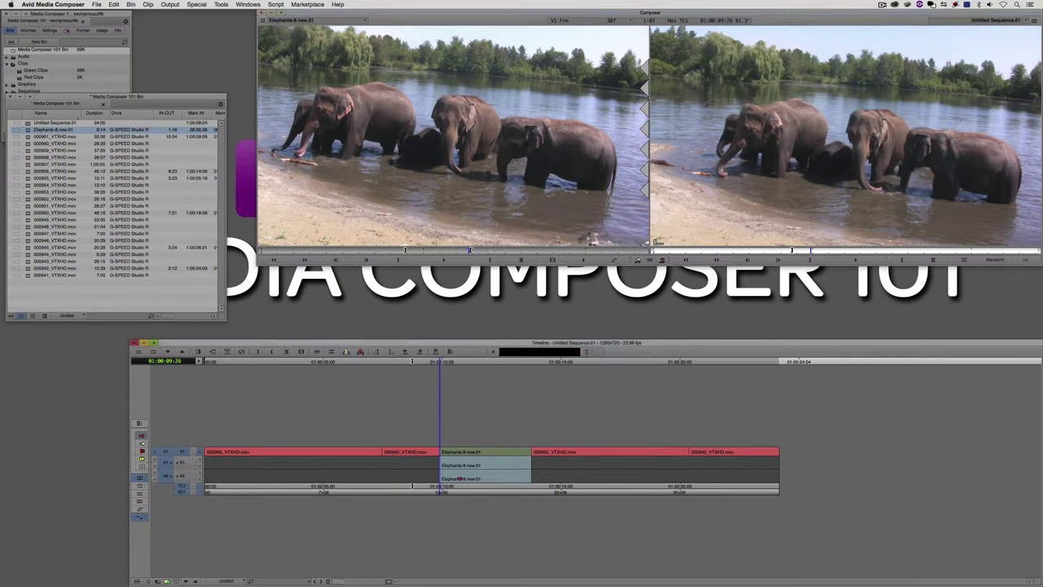
drag(465, 465, 427, 465)
click(497, 476)
drag(497, 476, 558, 477)
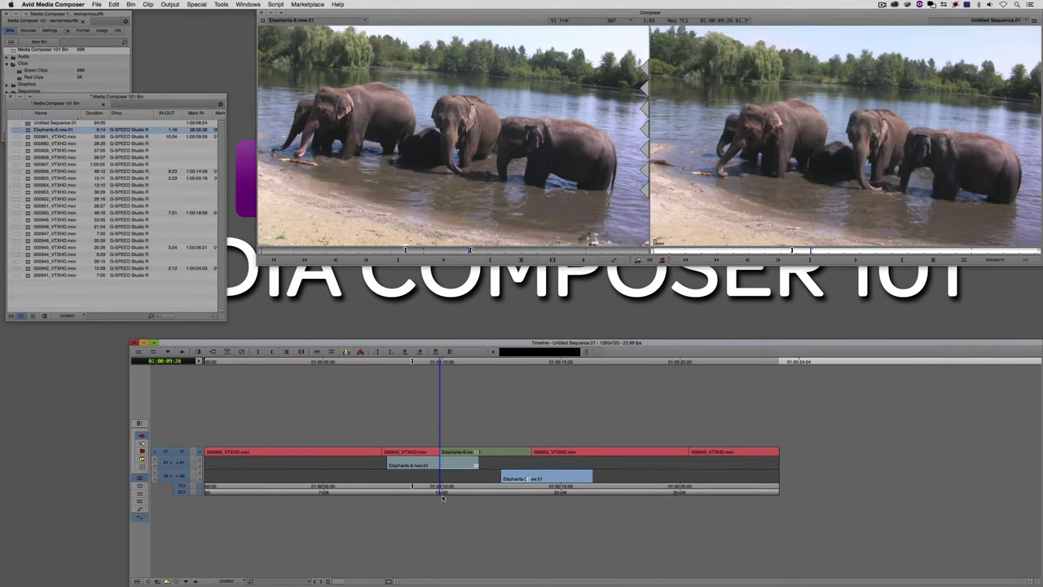
key(super+z)
key(super+z)
key(super+z)
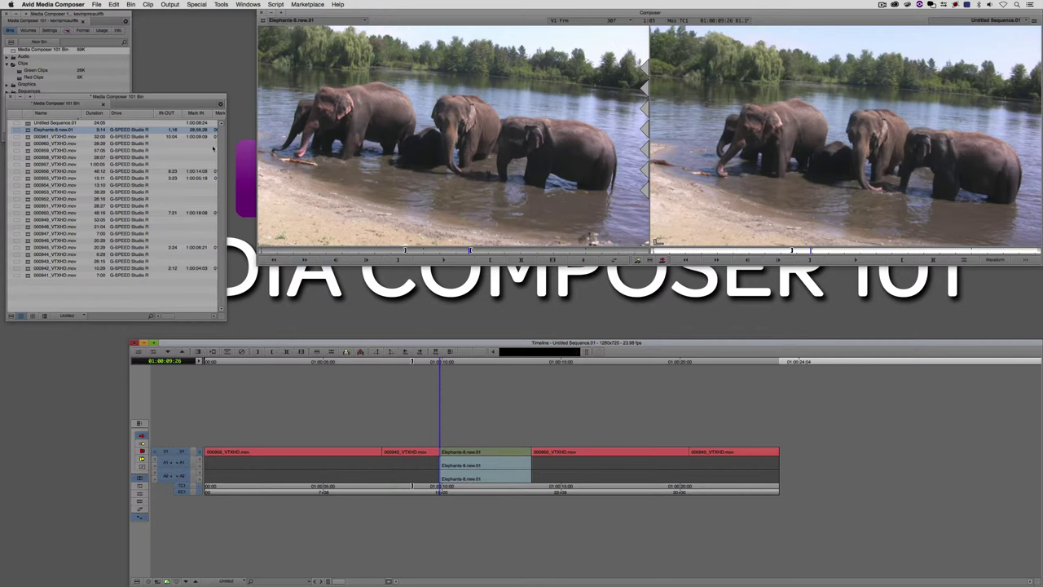
Step: Mark a later section of Elephants-8.new.01 in the source monitor and exclude source track A2 from the edit
double_click(29, 130)
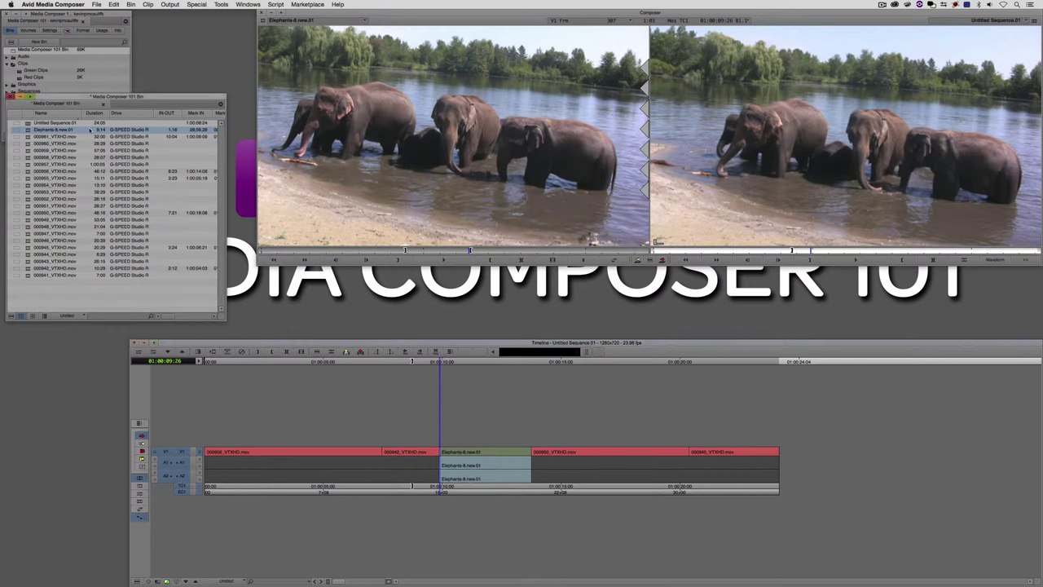
drag(493, 250, 584, 253)
key(i)
key(o)
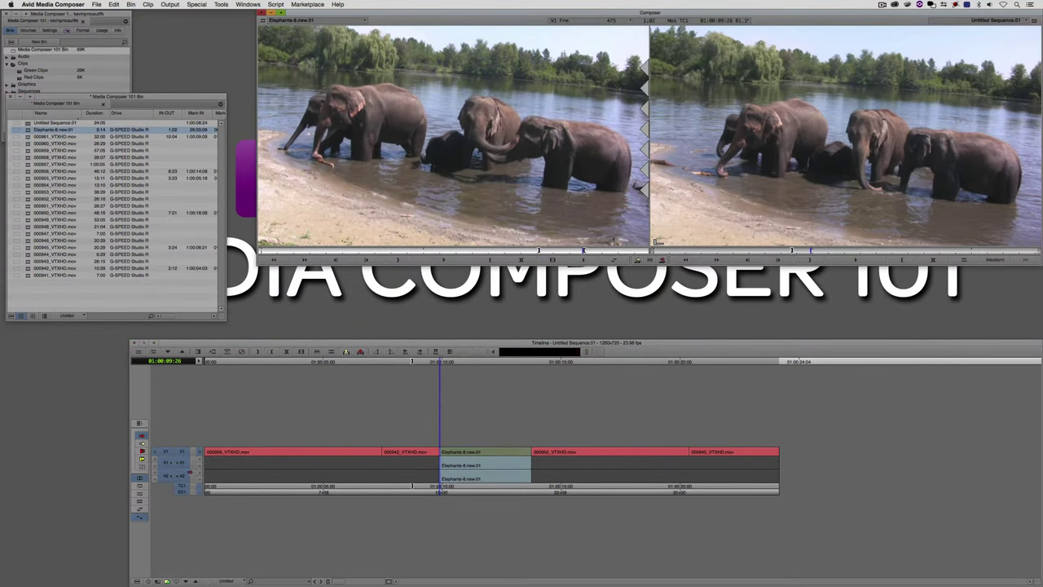
click(163, 476)
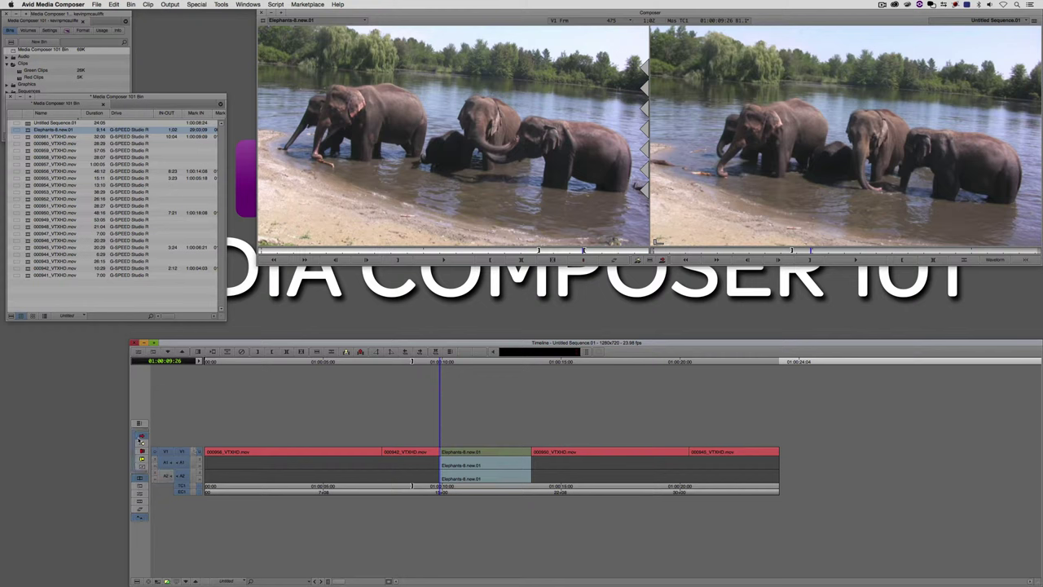
Step: Try splicing the marked Elephants-8.new.01 section on V1 and A1 onto the first cut at 01:00:07:14, and undo the splice
key(Escape)
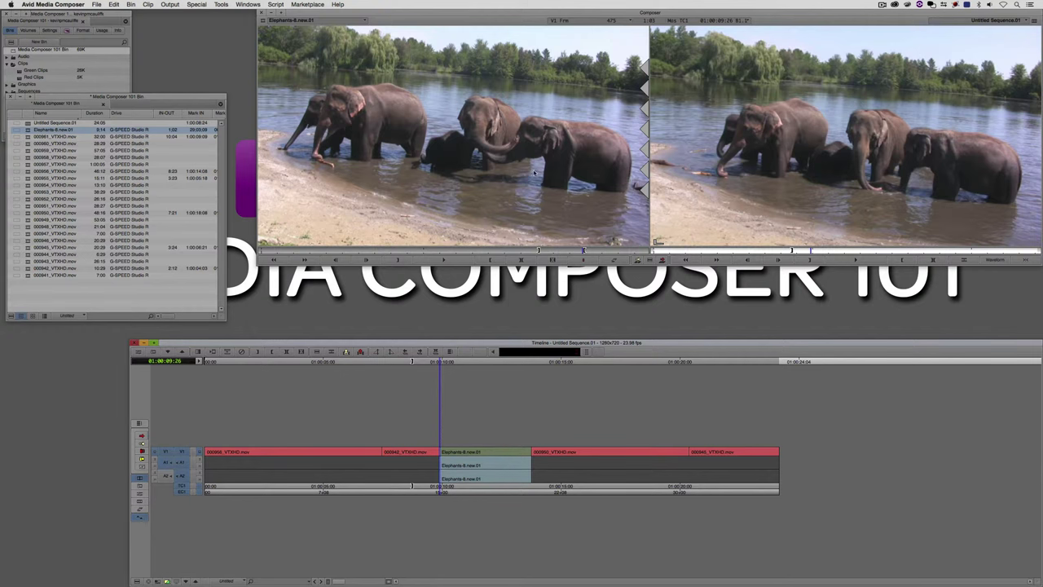
drag(534, 172, 410, 385)
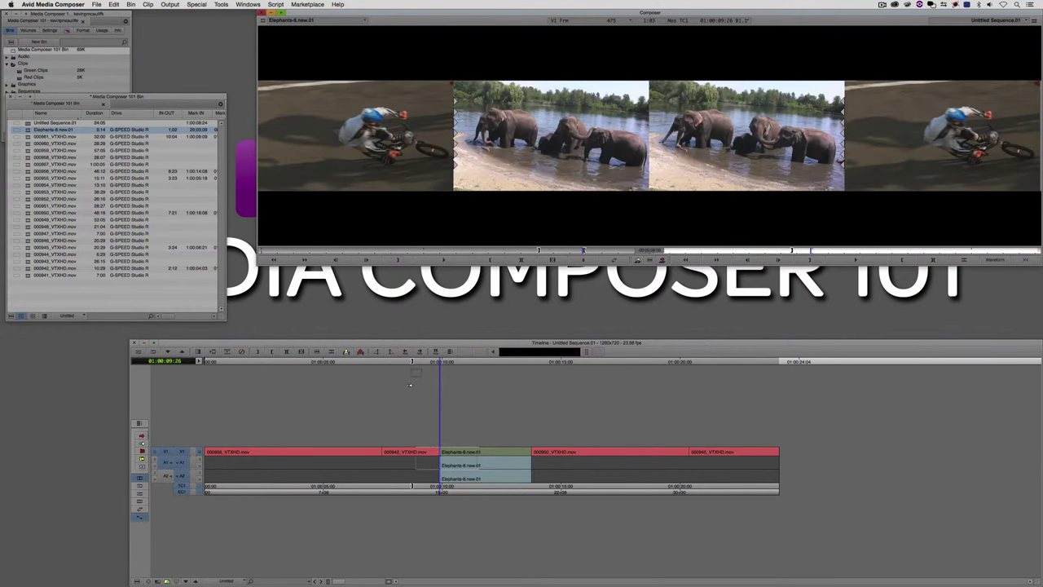
drag(385, 436, 385, 436)
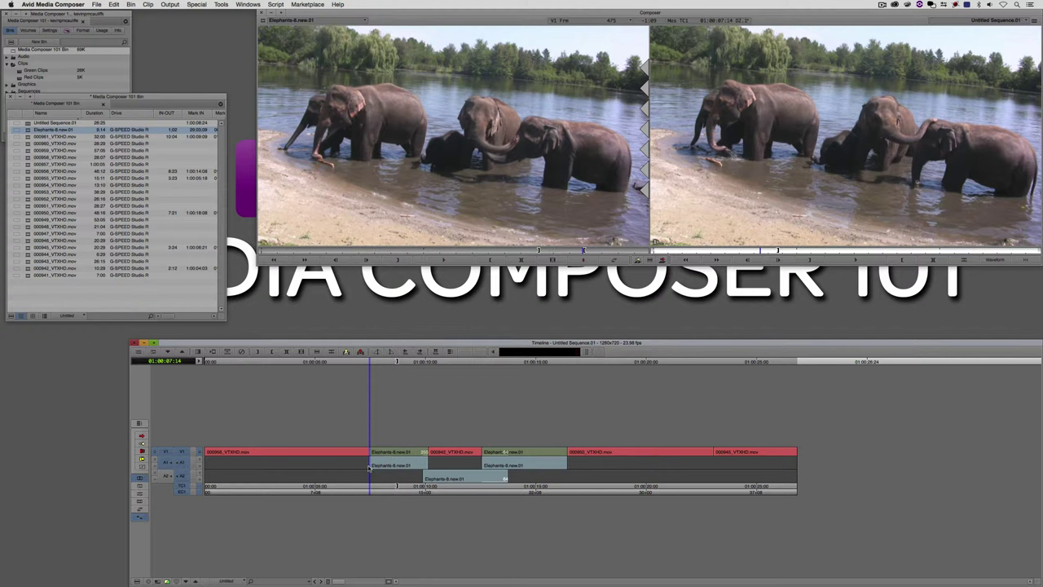
key(super+z)
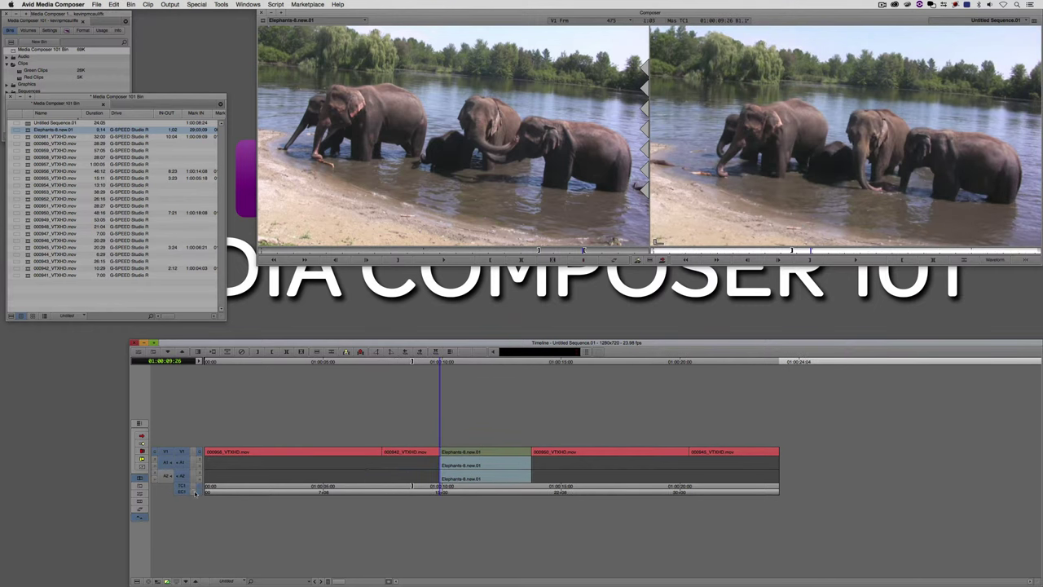
Step: Sync-lock all tracks and splice the marked Elephants-8.new.01 section on V1 and A1 onto the first cut at 01:00:07:14
click(194, 493)
drag(465, 149, 381, 443)
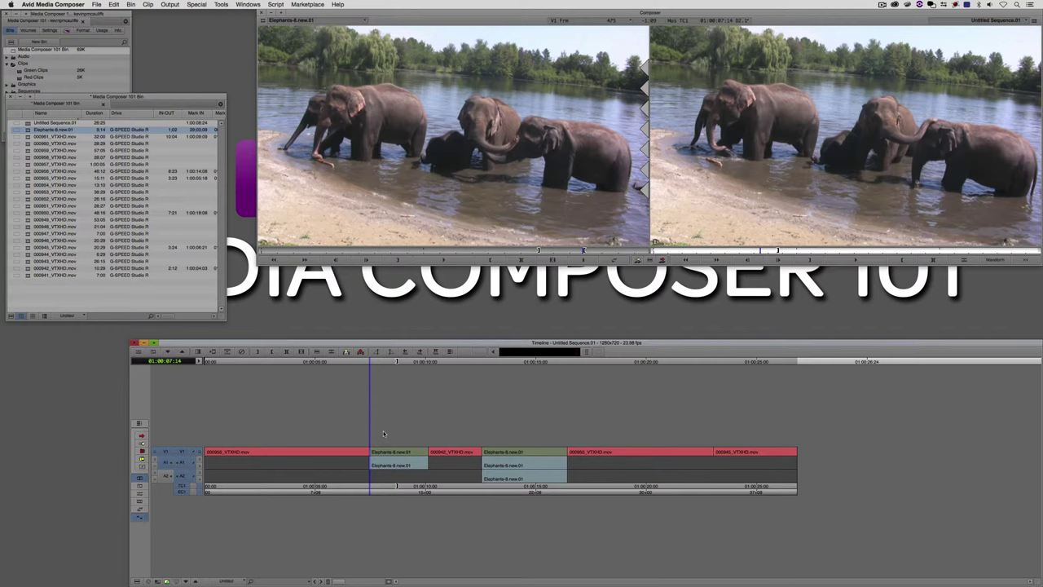
Step: Overwrite only the A1 audio of an early marked Elephants-8.new.01 section onto track A1 at 01:00:01:28, beneath the first video clip
click(167, 475)
click(167, 463)
click(166, 452)
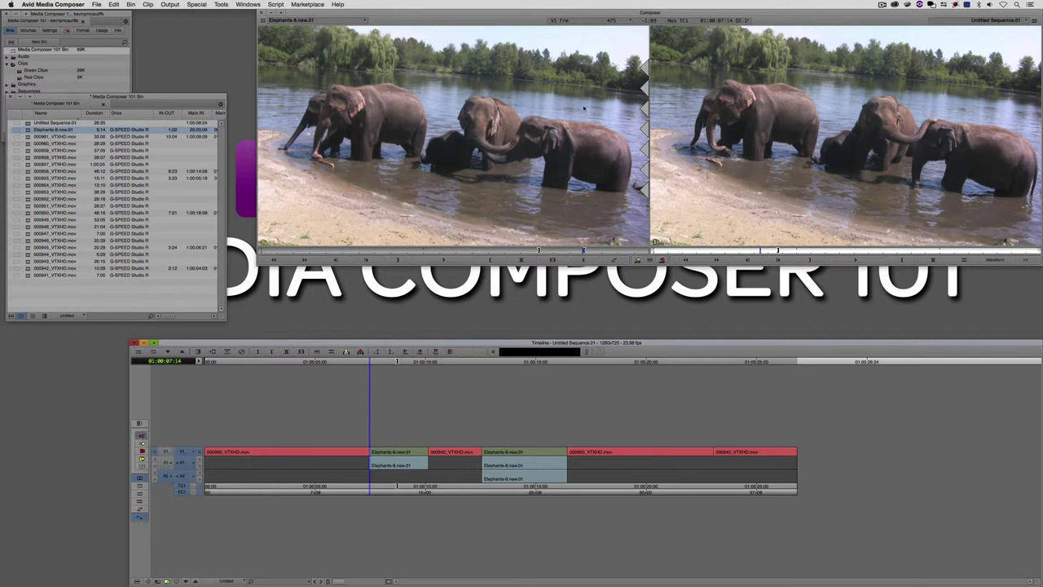
click(359, 260)
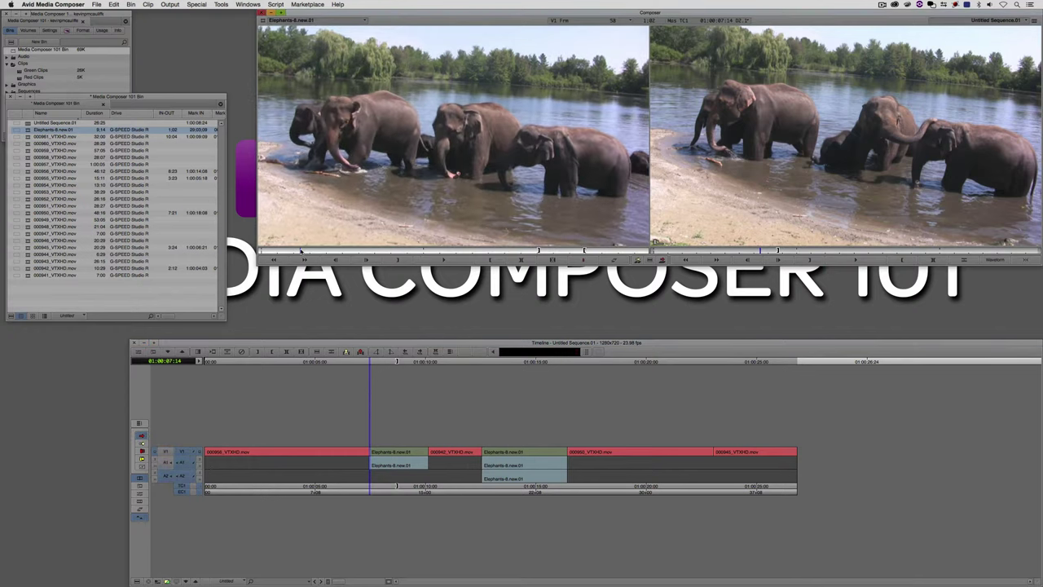
drag(435, 150, 248, 463)
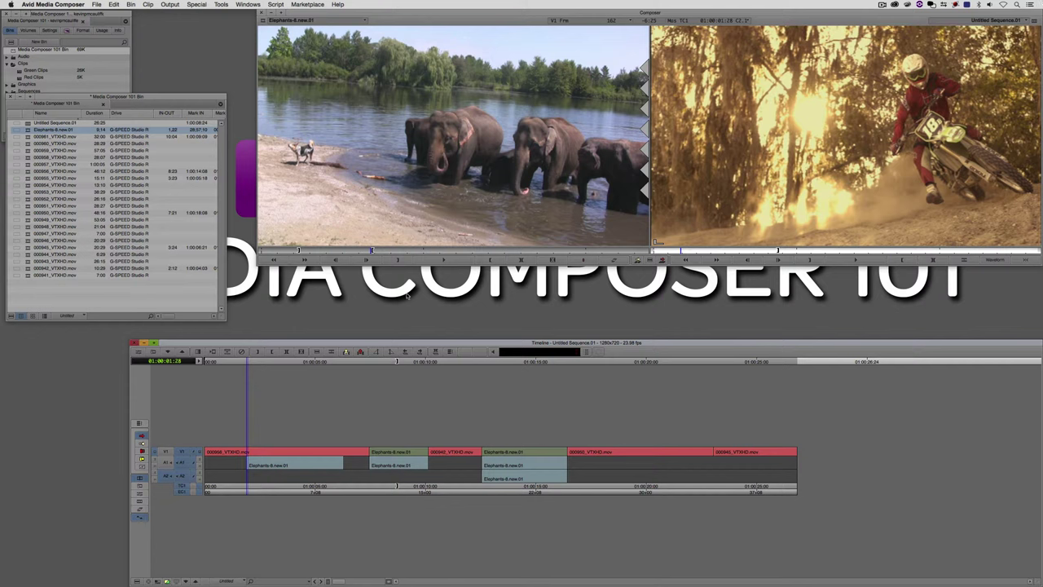
Step: Save the current timeline layout as a timeline view named Normal
click(242, 580)
click(258, 574)
text(N)
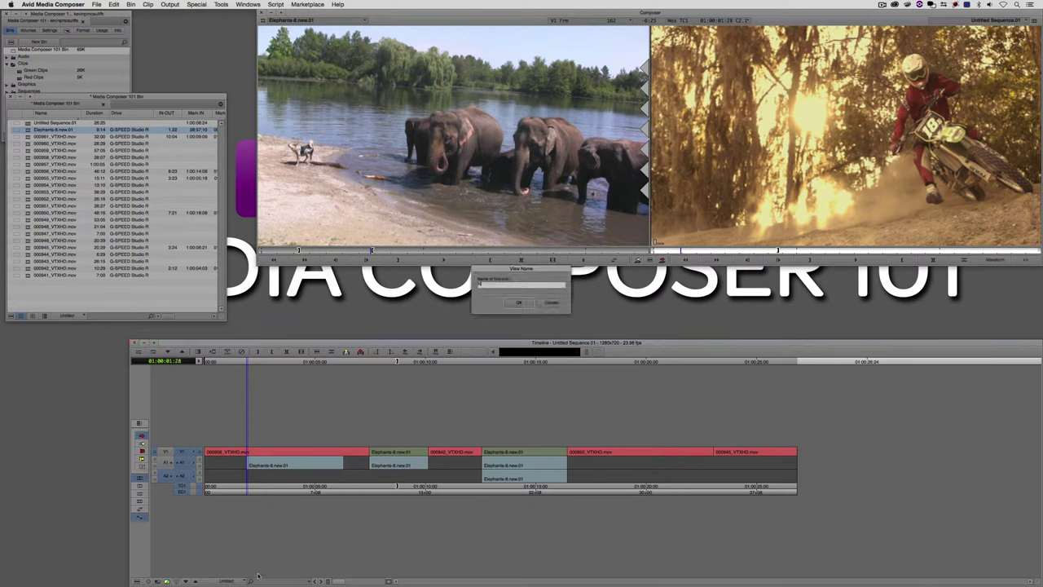
text(ormal)
key(Return)
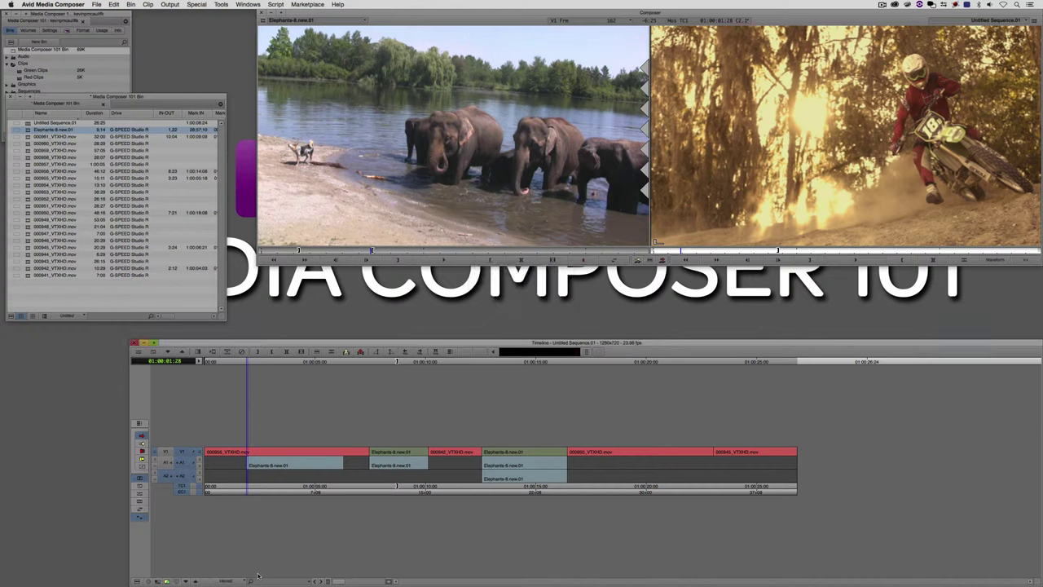
Step: Check the saved Timeline View entry in the project's settings list
click(258, 576)
click(61, 14)
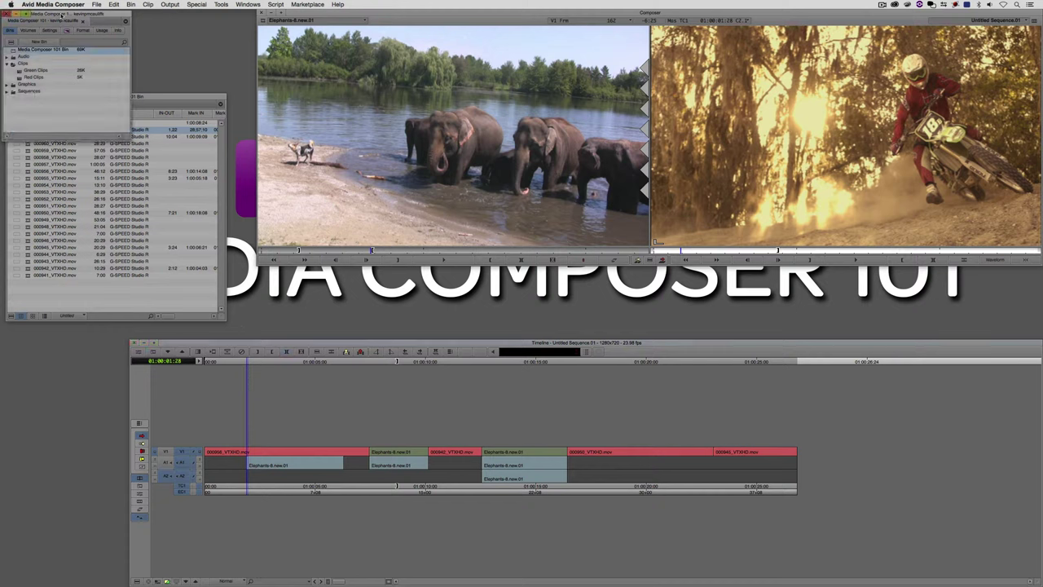
click(48, 30)
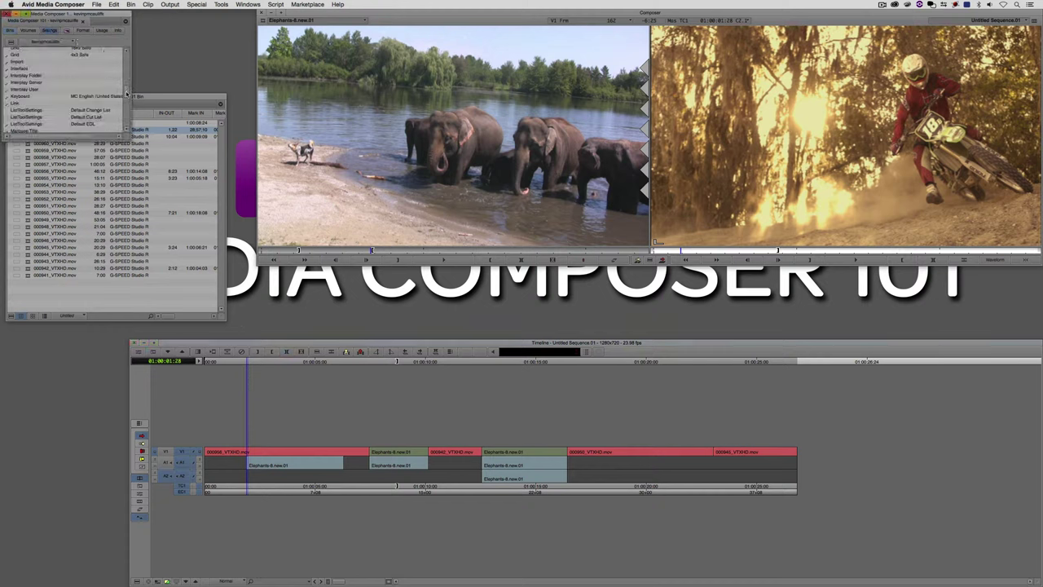
drag(129, 93, 128, 116)
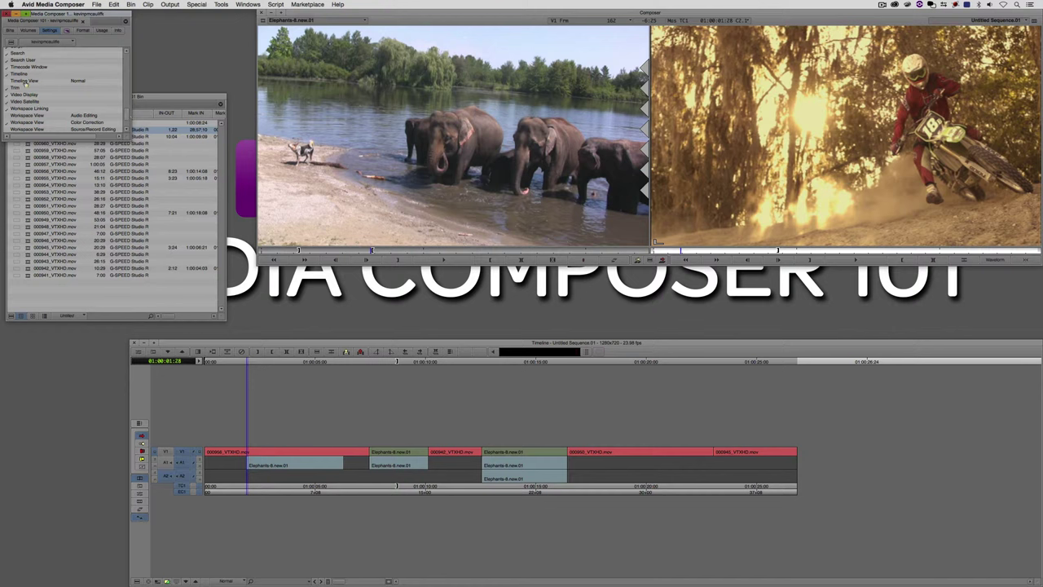
click(194, 495)
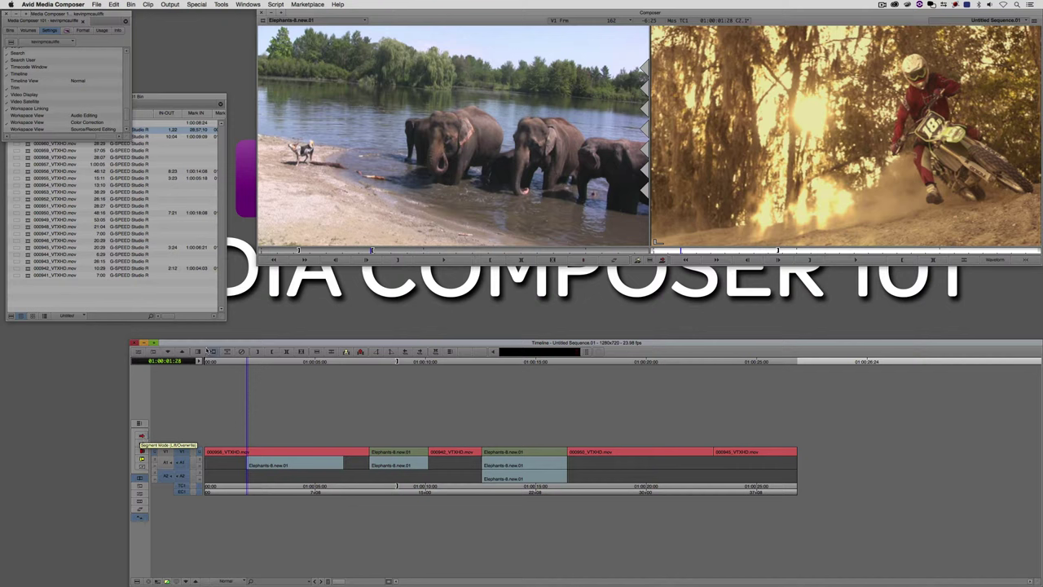
Step: Display the bin in frame view with enlarged clip thumbnails arranged to fill the bin window
click(35, 316)
click(33, 316)
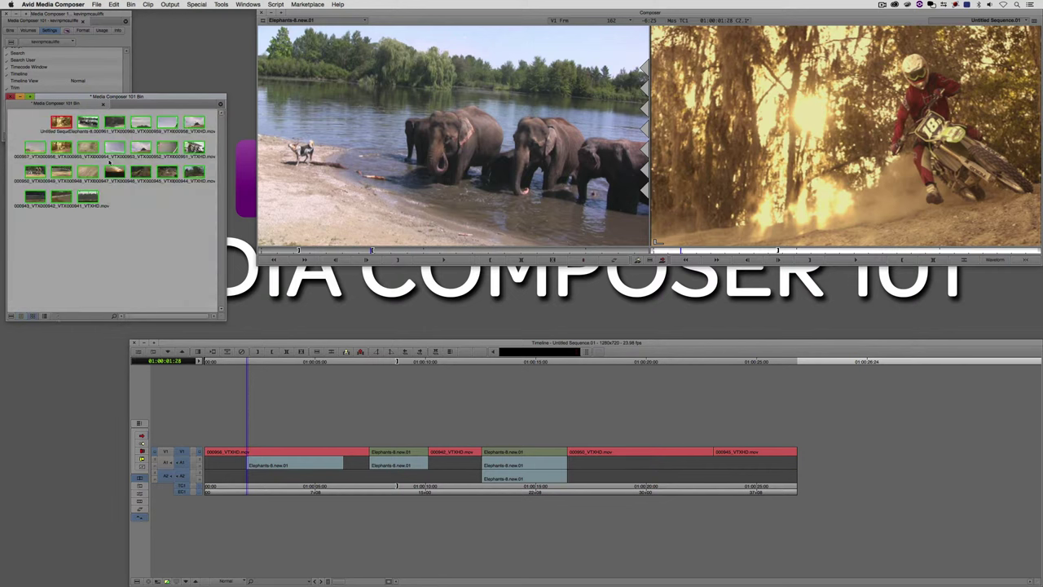
key(super+l)
key(super+l)
key(super+l)
key(super+l)
key(super+l)
key(super+l)
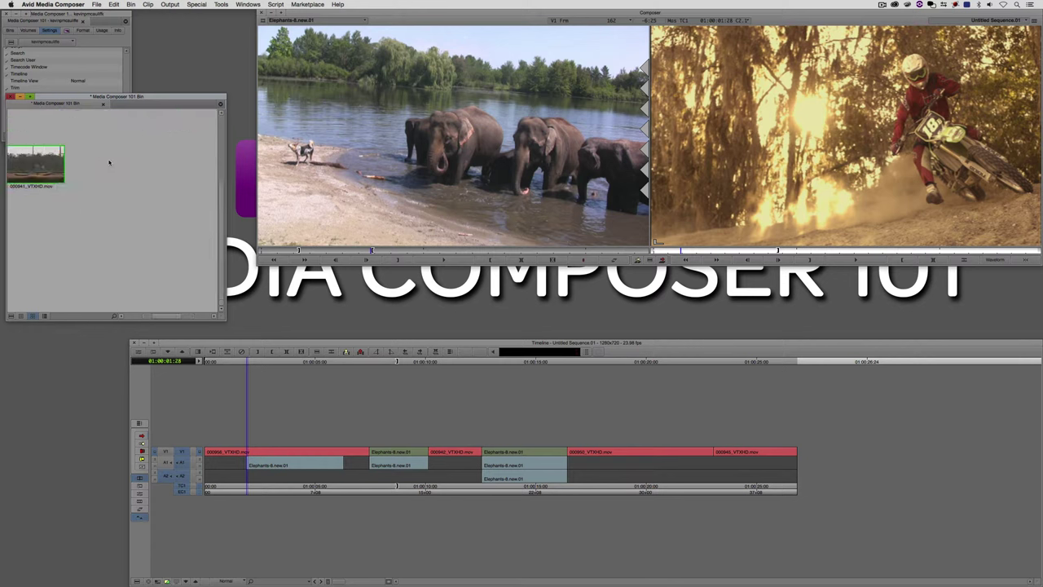
click(128, 5)
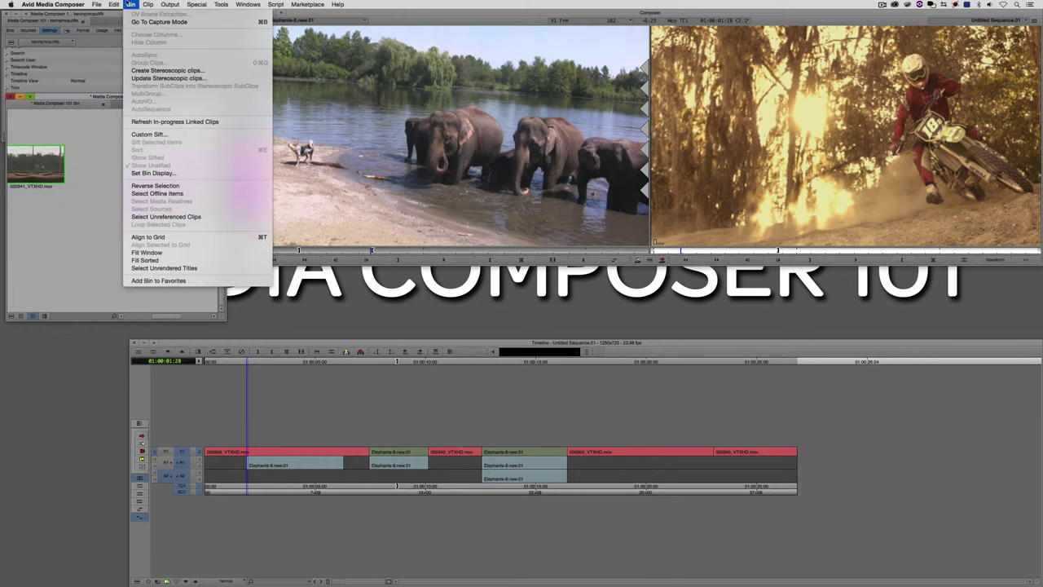
click(155, 254)
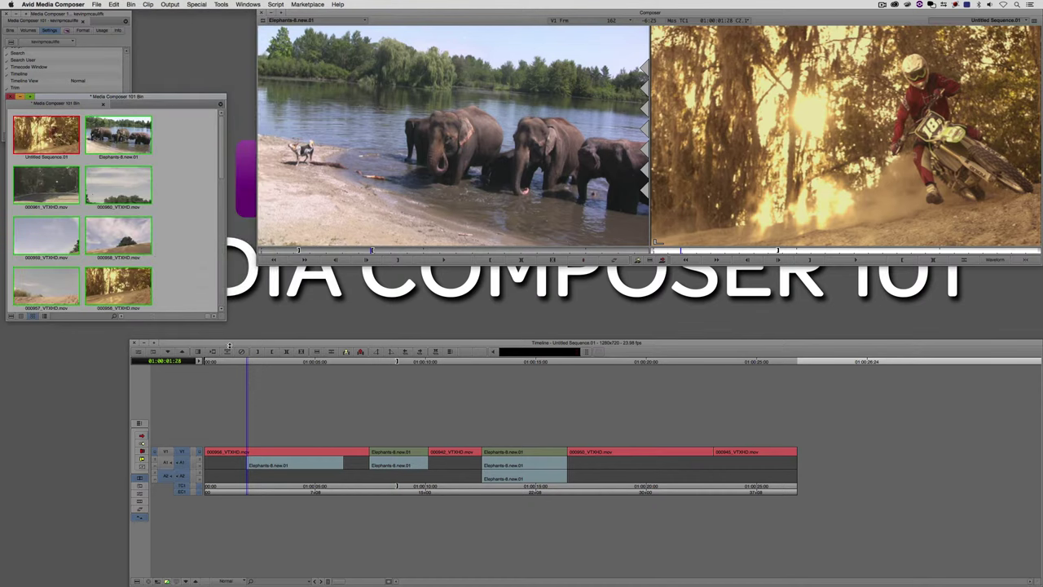
Step: Move the timeline playhead to 01:00:05:00 and enlarge the selected audio and timecode tracks
click(316, 465)
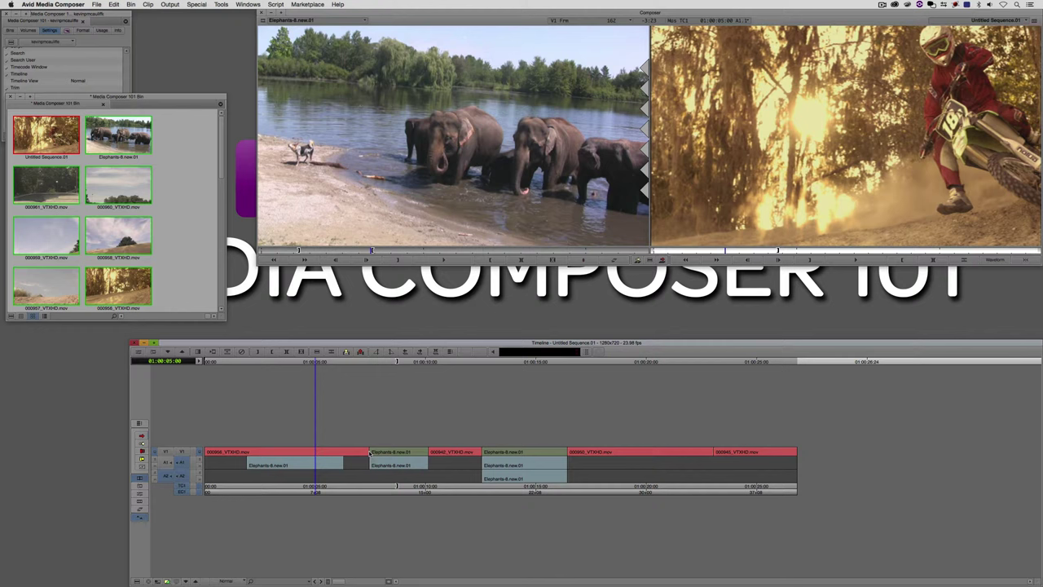
key(super+l)
key(super+l)
key(super+l)
key(super+l)
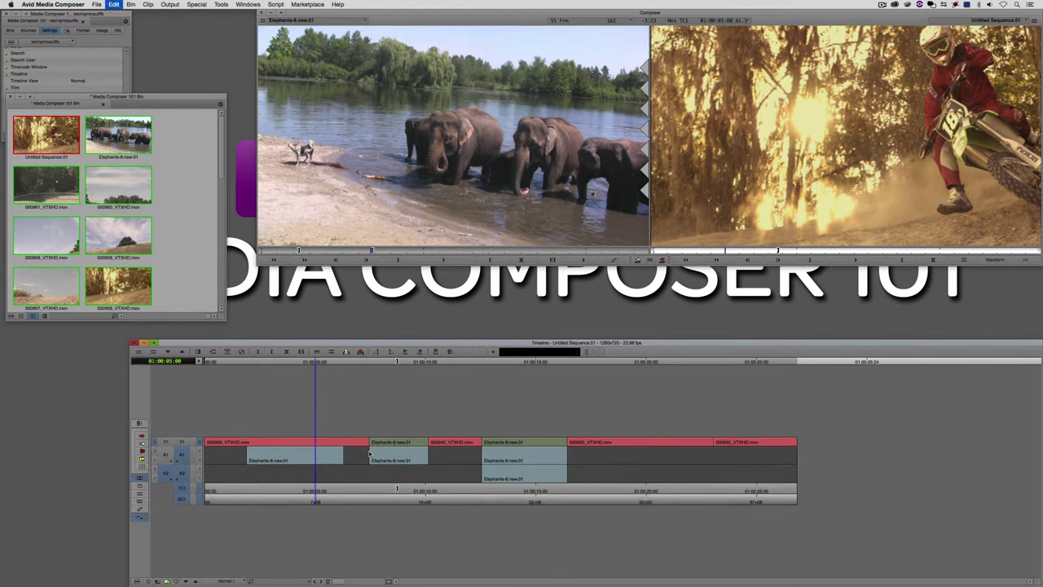
key(super+l)
key(super+l)
key(super+l)
key(super+l)
key(super+l)
key(super+l)
key(super+l)
key(super+l)
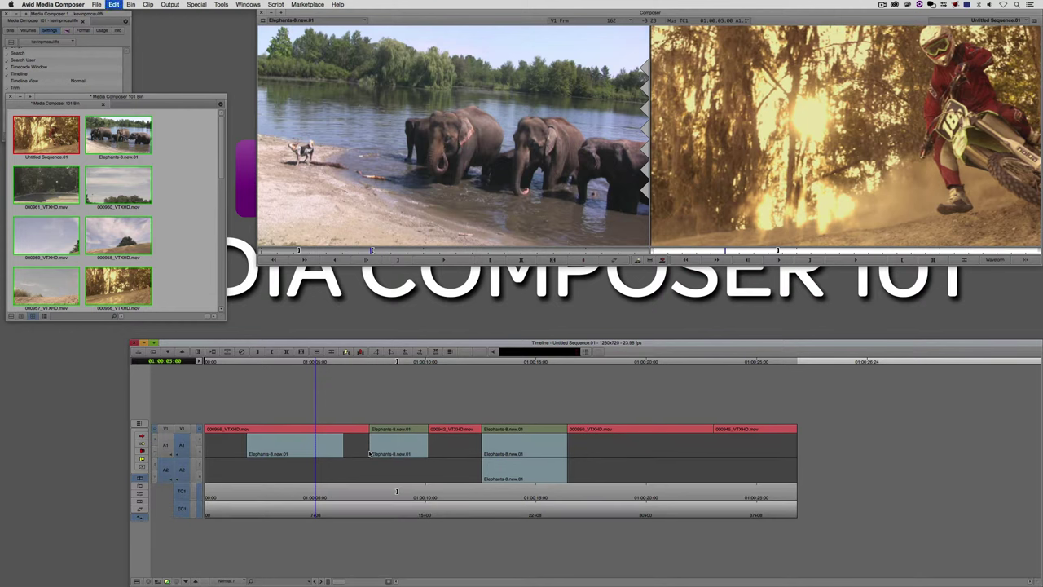
key(super+l)
key(super+l)
key(super+l)
Step: Reduce the height of the enlarged timeline tracks and restore the saved Normal timeline view
key(super+k)
key(super+k)
key(super+k)
key(super+k)
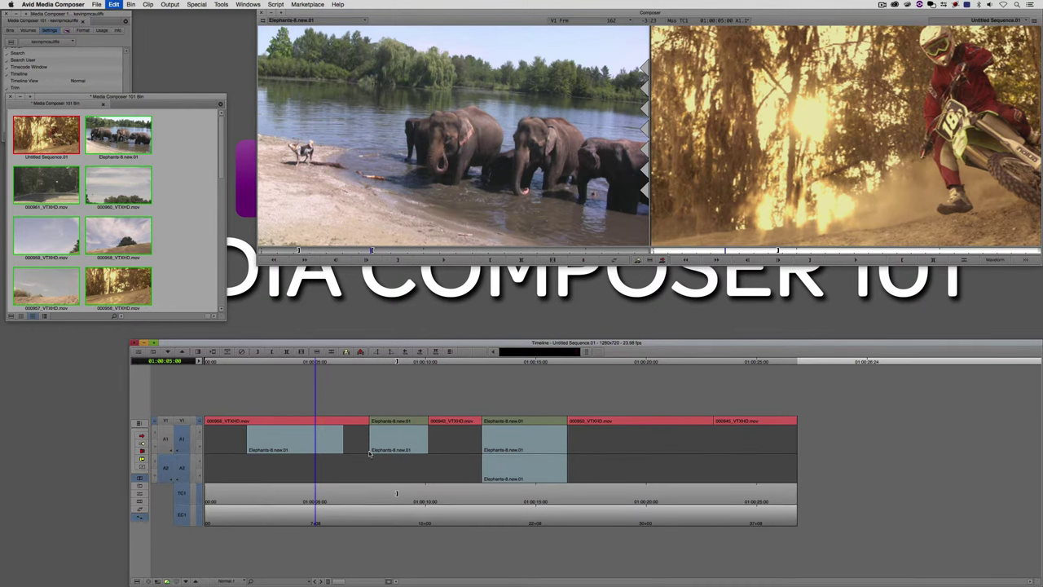
key(super+k)
key(super+k)
key(super+k)
key(super+k)
key(super+k)
key(super+k)
key(super+k)
key(super+k)
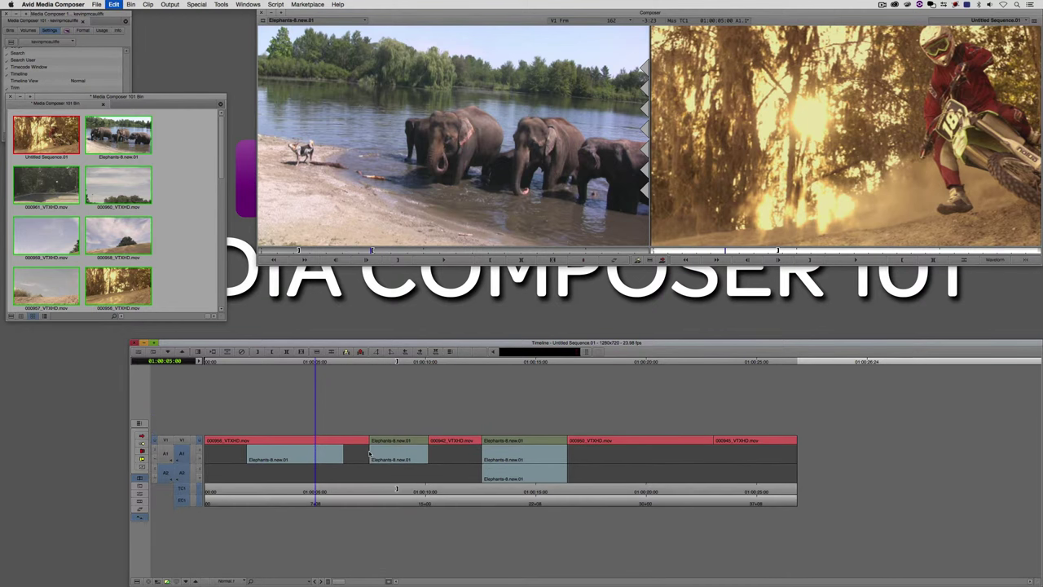
key(super+k)
key(super+k)
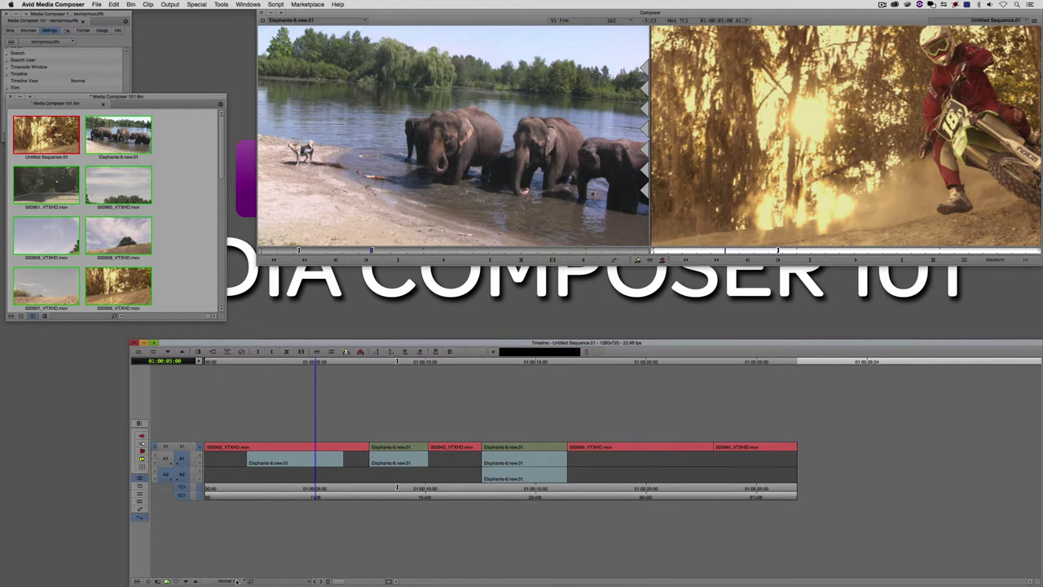
click(237, 581)
click(259, 564)
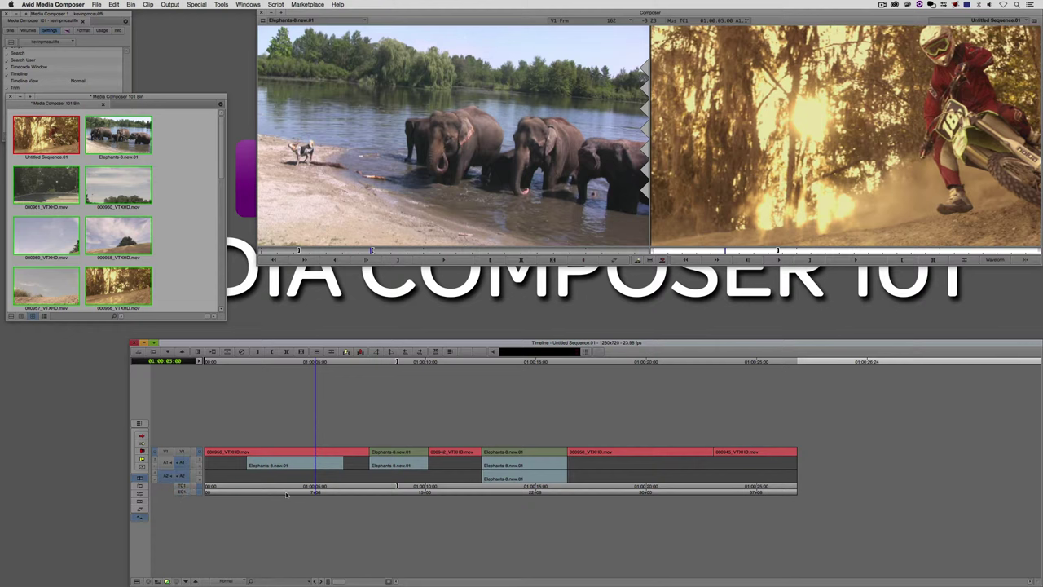
Step: Enlarge the A1 and A2 tracks in the timeline and return to the saved Normal view
key(super+l)
key(super+l)
key(super+l)
key(super+l)
key(super+l)
key(super+l)
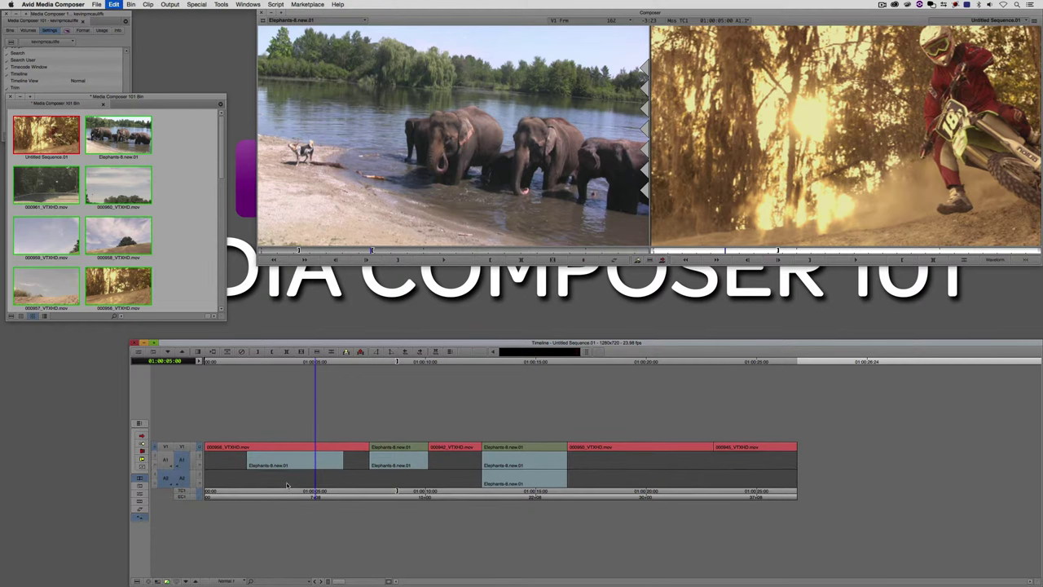
click(233, 579)
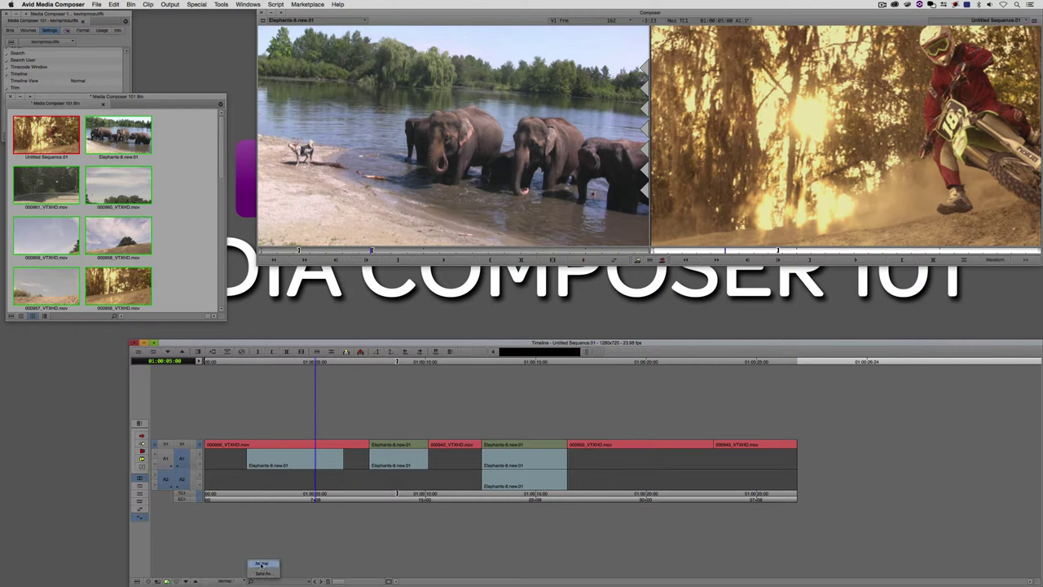
click(262, 563)
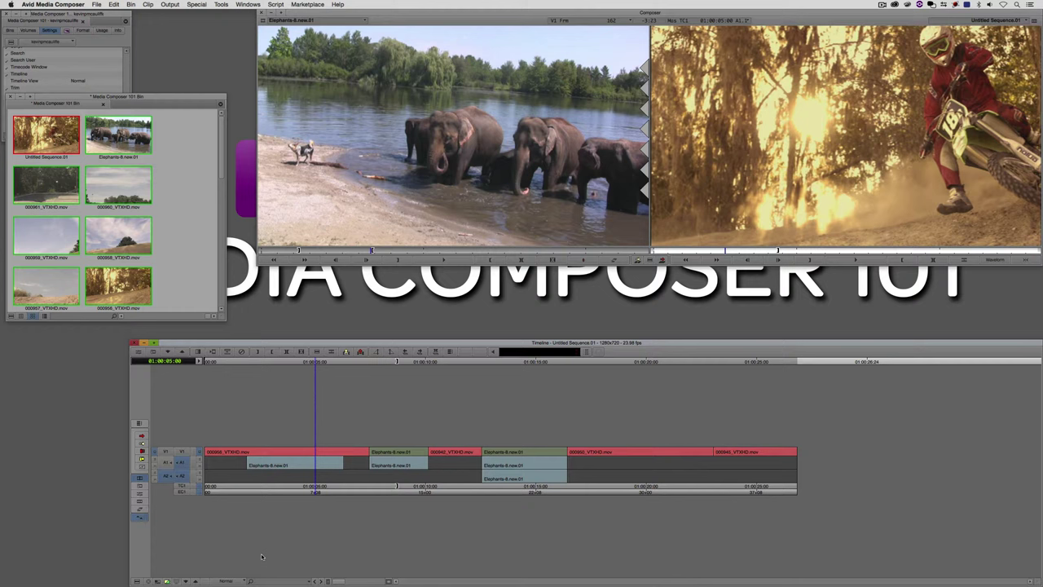
Step: Add six audio tracks, A3 to A8, to the sequence in the timeline
key(super+u)
key(super+u)
key(super+u)
key(super+u)
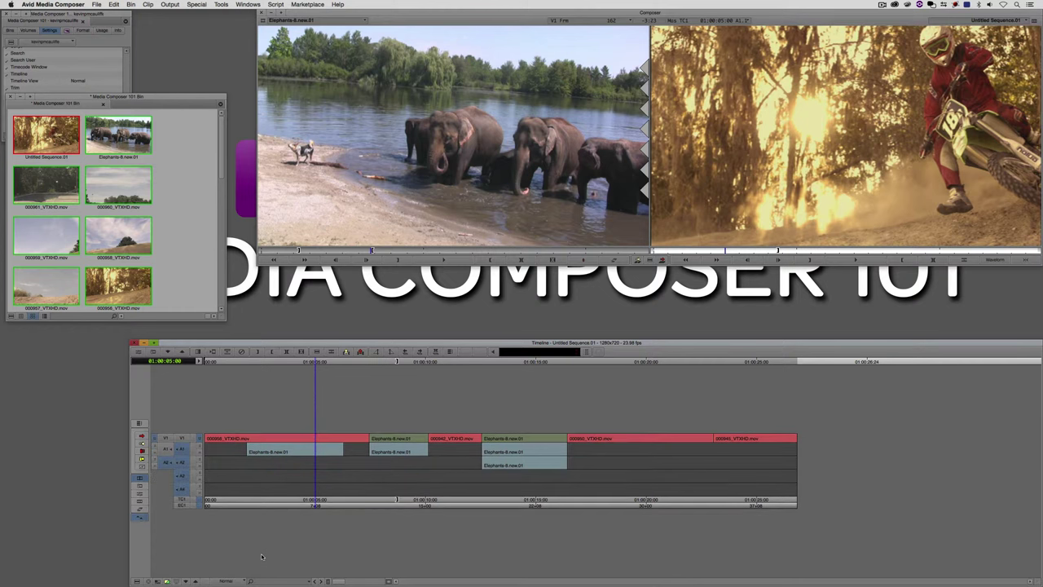
key(super+u)
key(super+u)
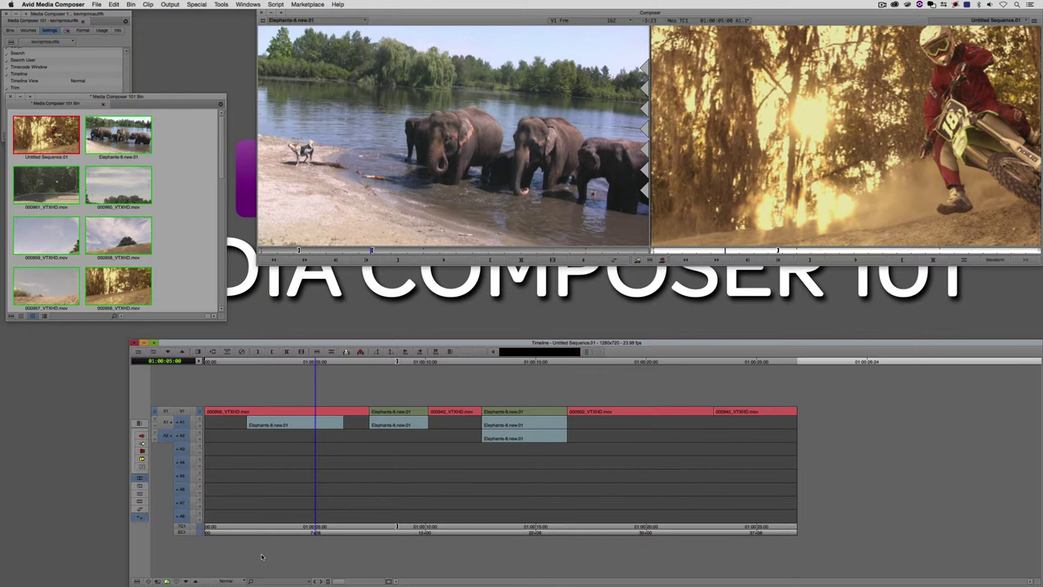
Step: Enlarge all eight audio tracks in the timeline to several times their normal height
key(super+l)
key(super+l)
key(super+l)
key(super+l)
key(super+l)
key(super+l)
key(super+l)
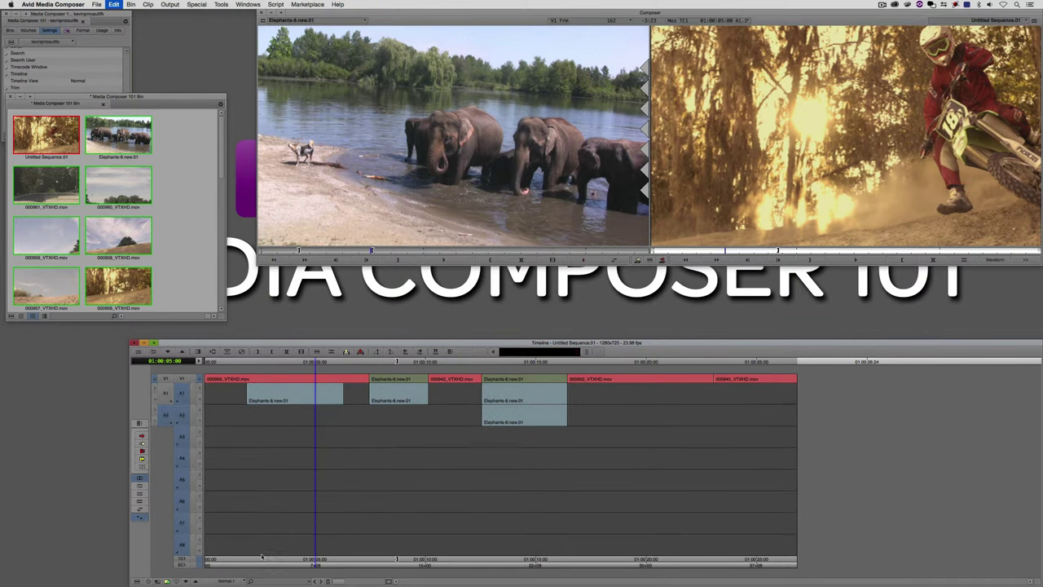
key(super+l)
key(super+l)
key(super+l)
key(super+l)
key(super+l)
key(super+l)
key(super+l)
key(super+l)
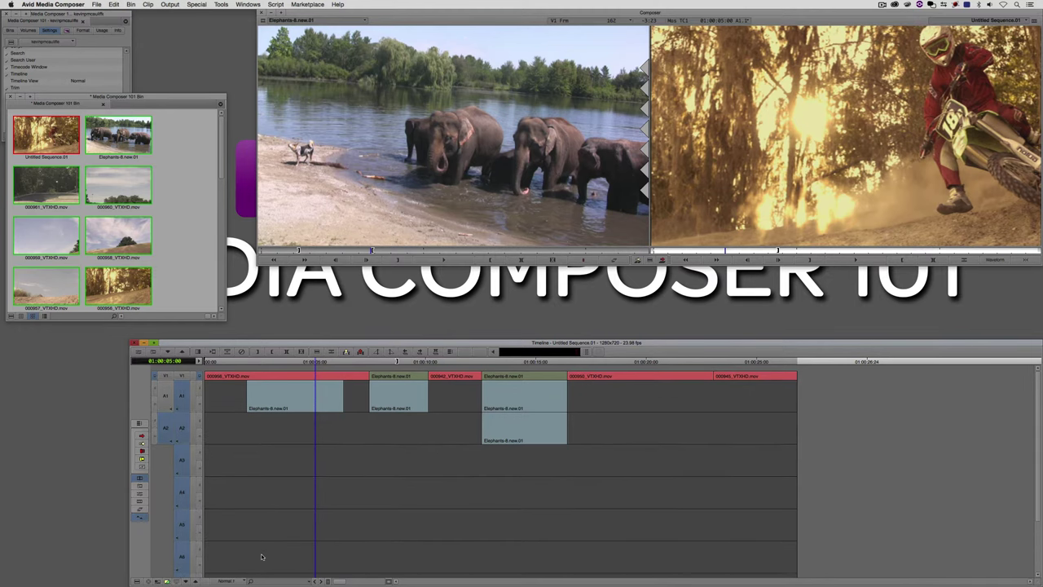
key(super+l)
key(super+l)
key(super+l)
key(super+l)
key(super+l)
key(super+l)
key(super+l)
key(super+l)
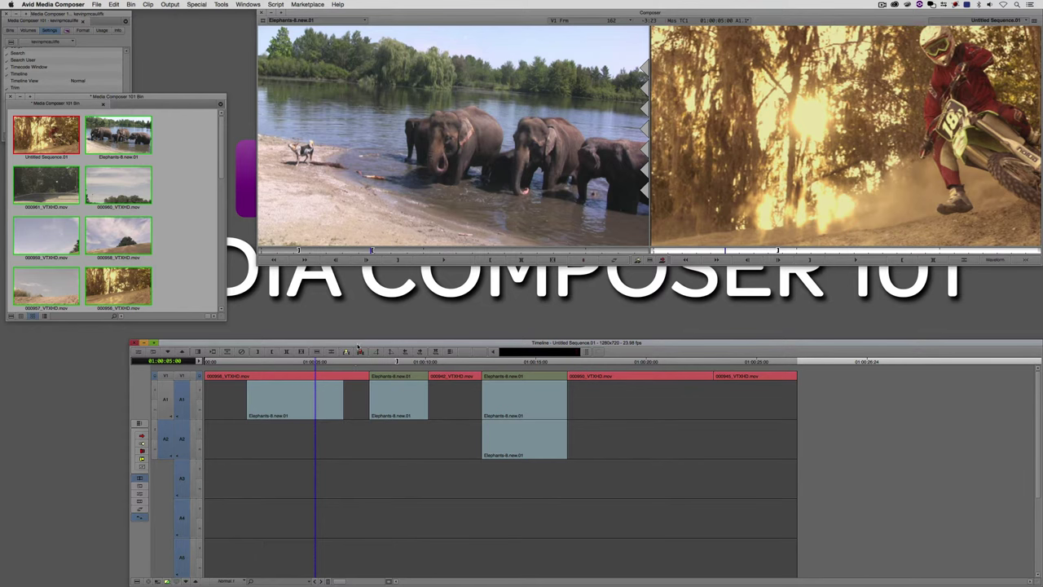
Step: Move the Timeline window up beneath the Composer monitors and play the sequence briefly with audio waveforms shown
drag(358, 344, 320, 295)
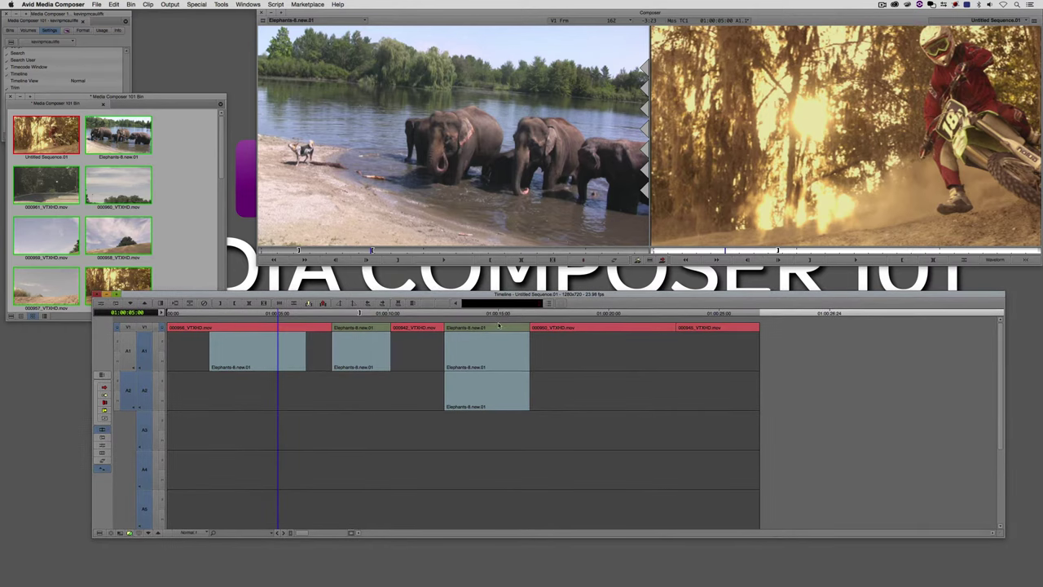
click(994, 260)
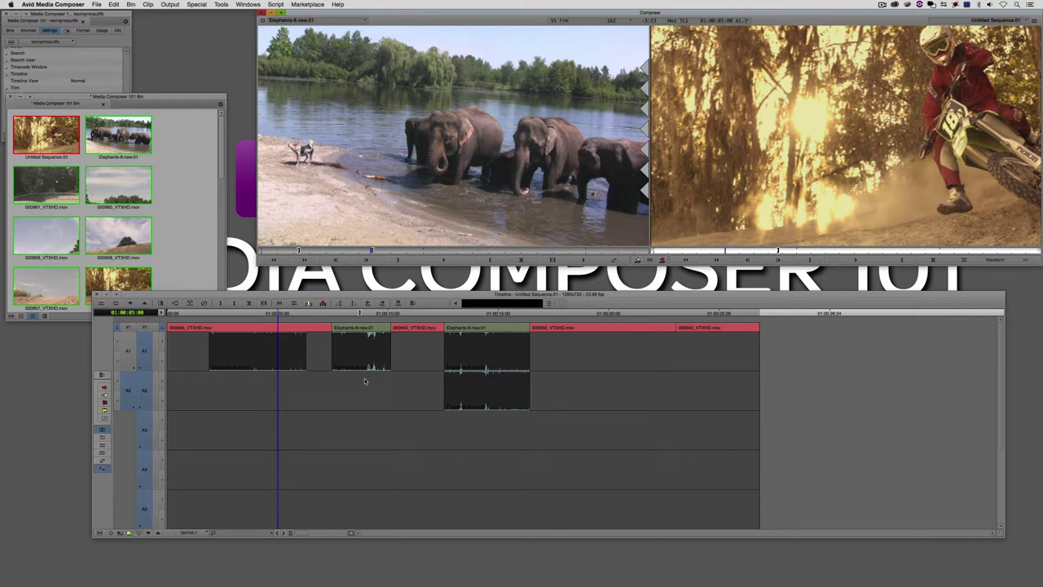
key(space)
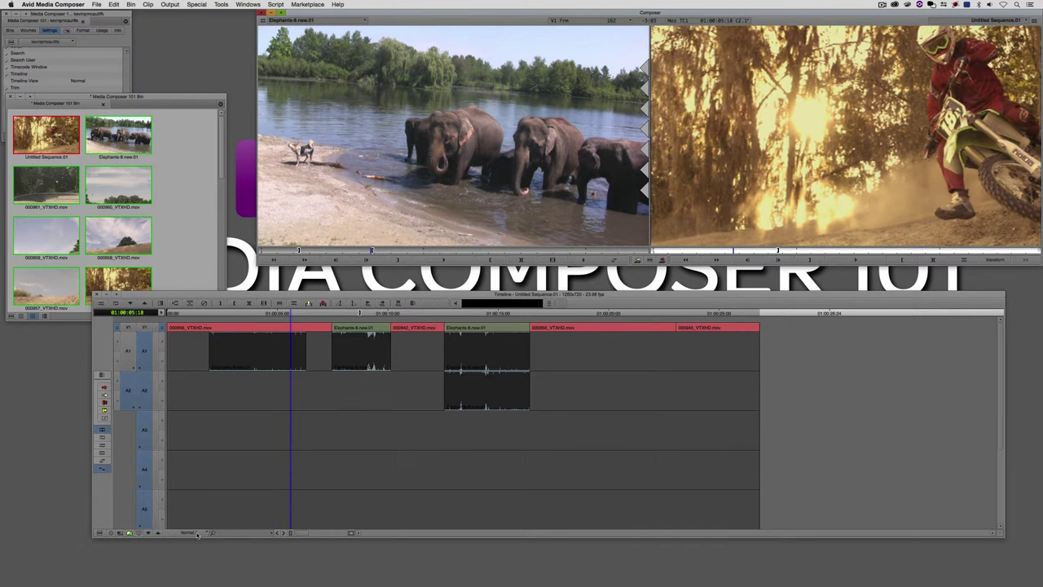
Step: Save the current timeline layout as a new view named Waveforms
click(197, 534)
click(227, 530)
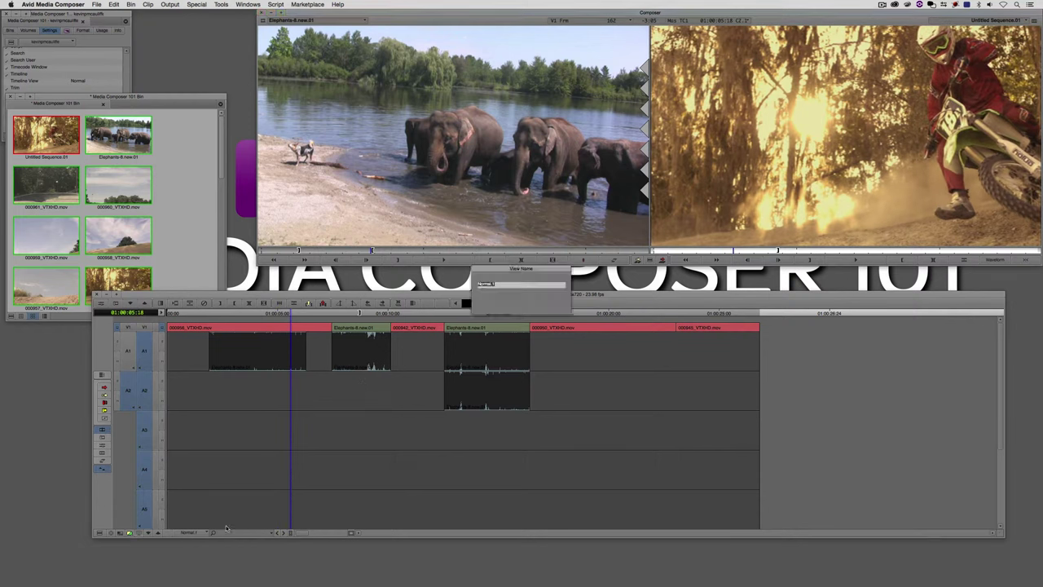
text(Waveform)
key(Return)
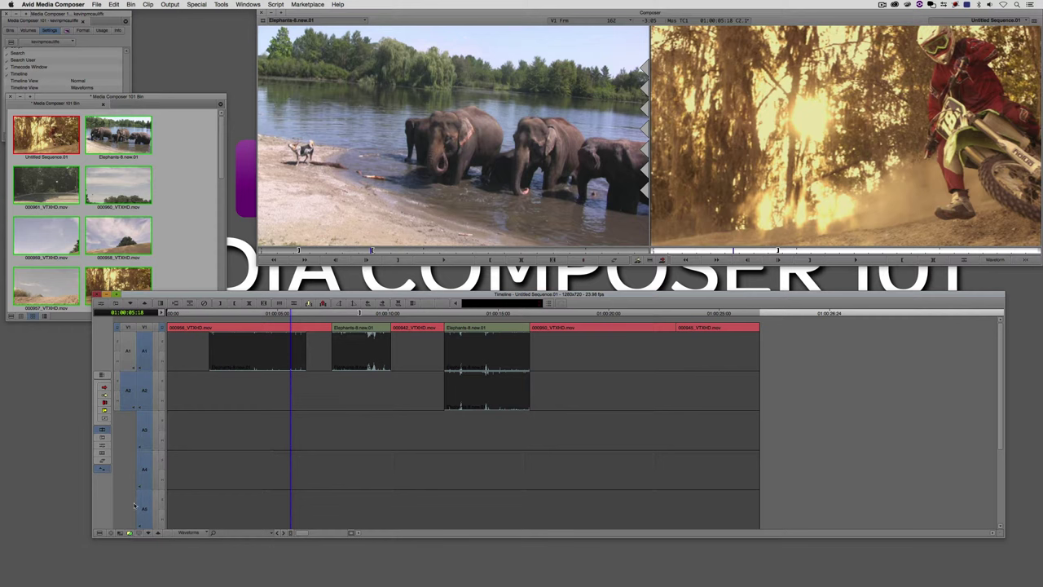
Step: Examine the Waveform option among the timeline's audio data display settings
click(99, 533)
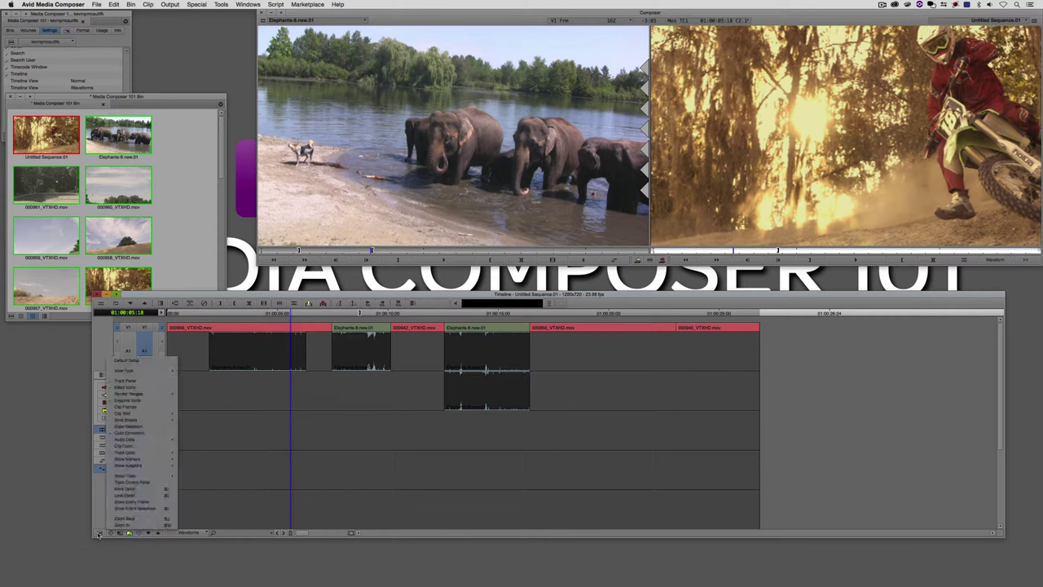
mouse_move(150, 443)
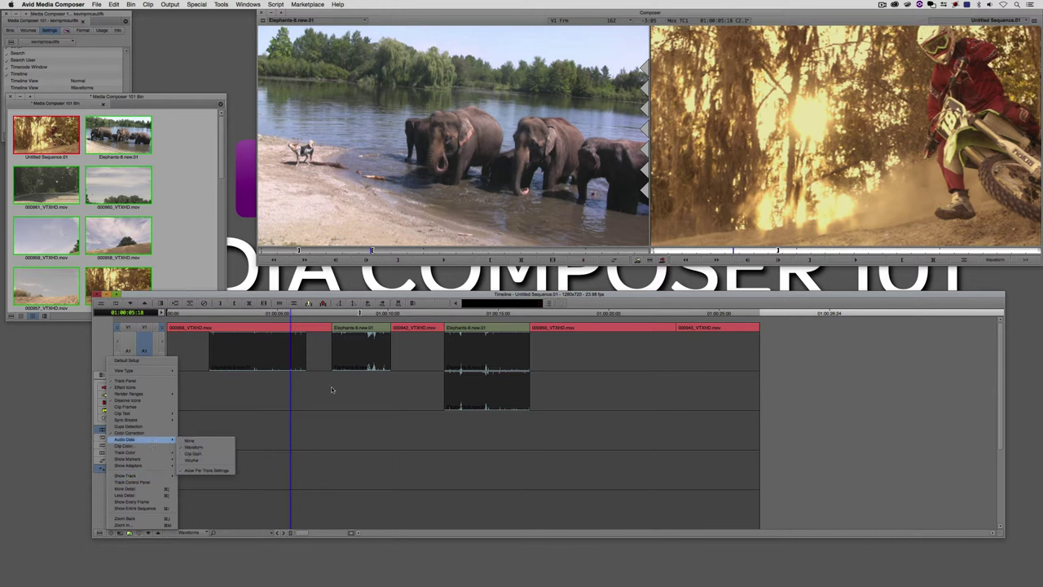
click(214, 447)
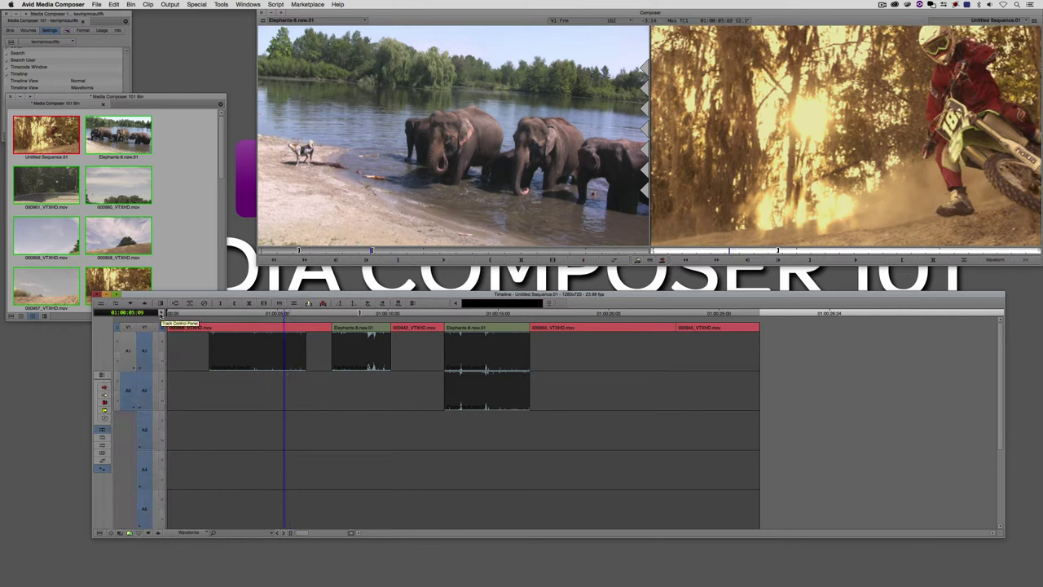
Step: Show the track control panel and, with global waveforms off, toggle the waveform display of A1 and A2 individually
click(161, 315)
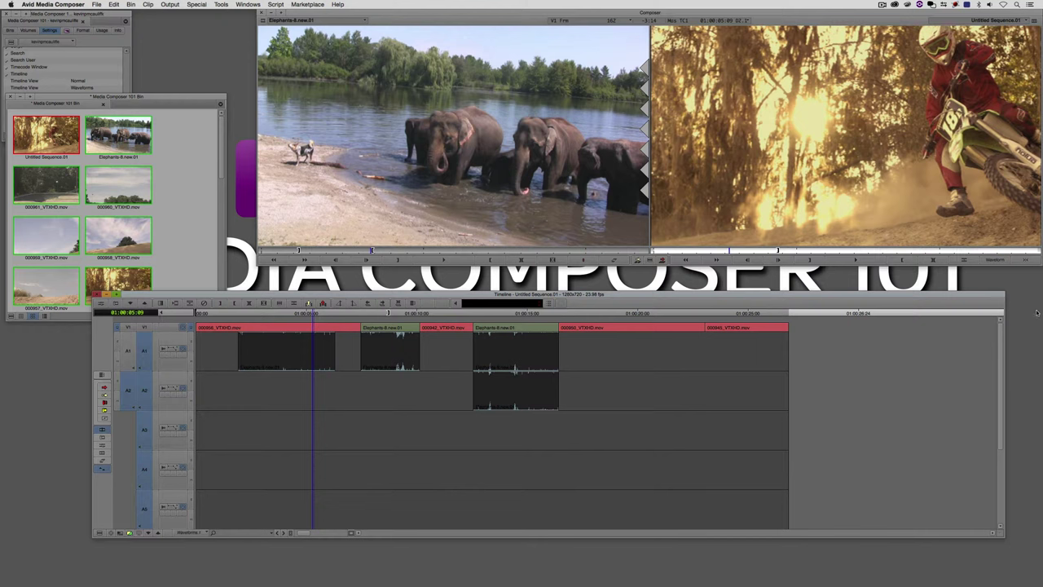
click(995, 260)
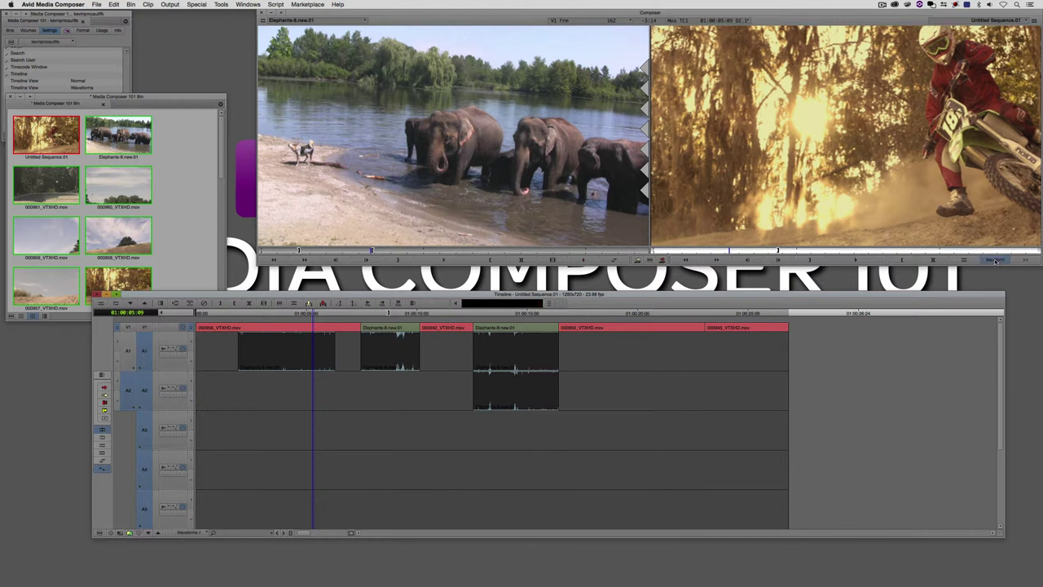
click(164, 349)
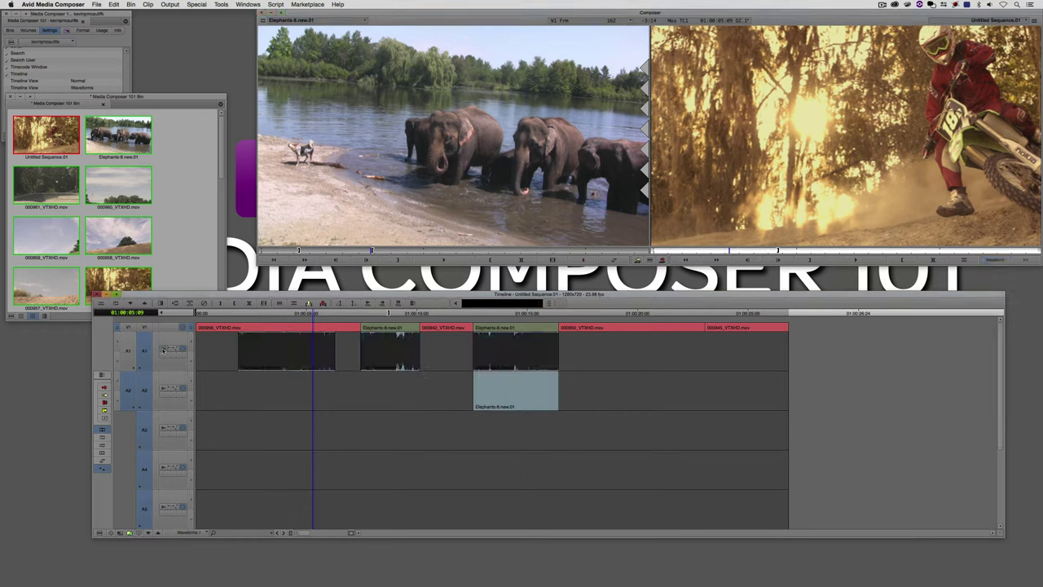
click(164, 349)
click(163, 389)
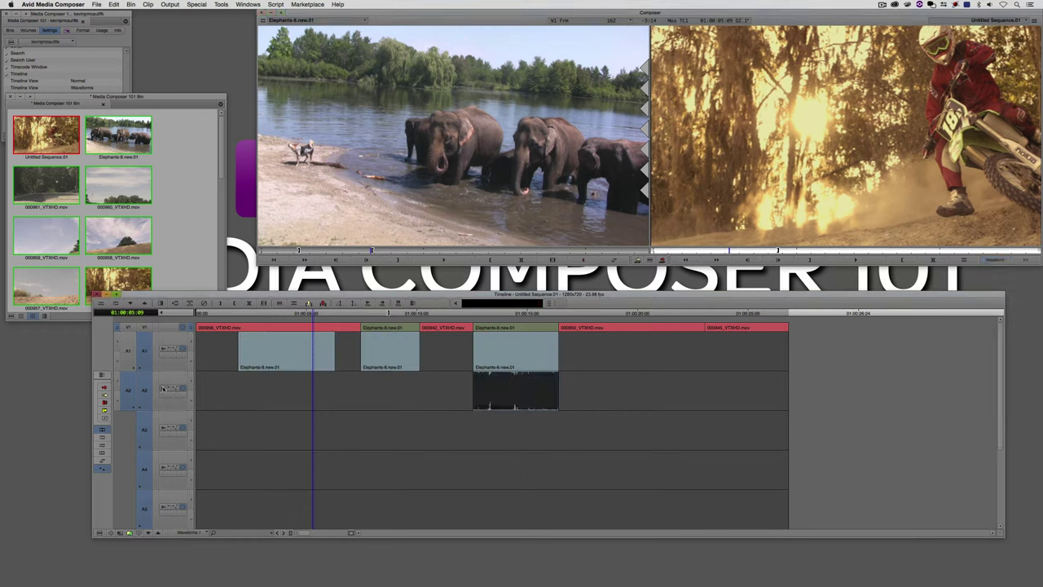
click(163, 389)
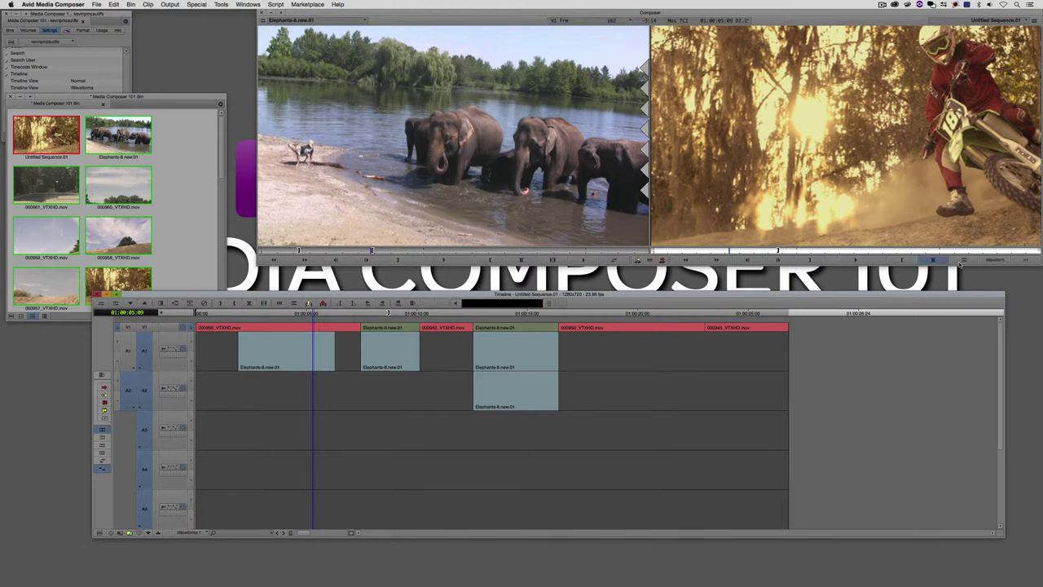
Step: Turn waveforms back on for all audio tracks and restore the saved Waveforms timeline view
click(995, 259)
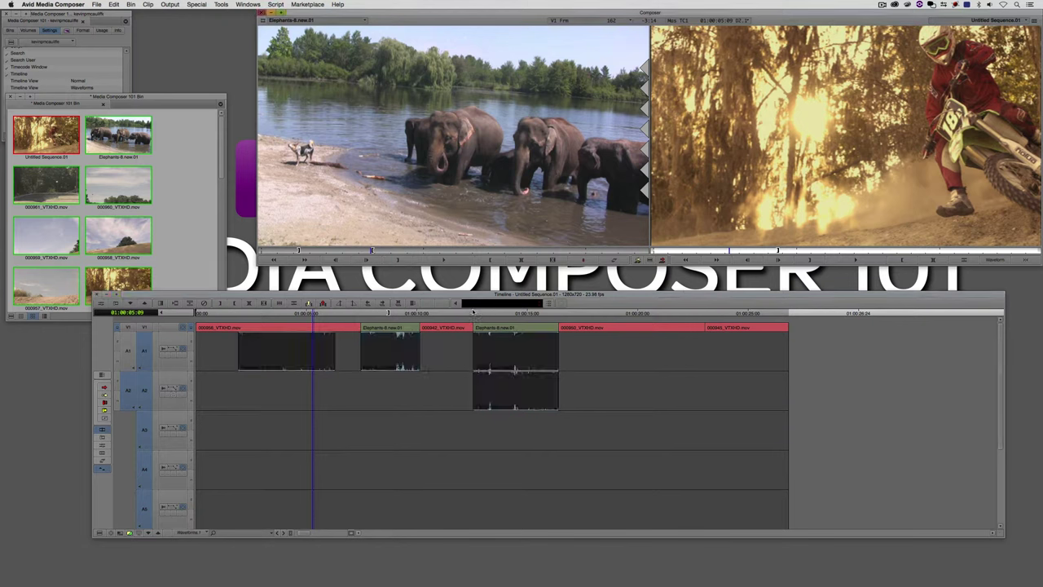
click(192, 532)
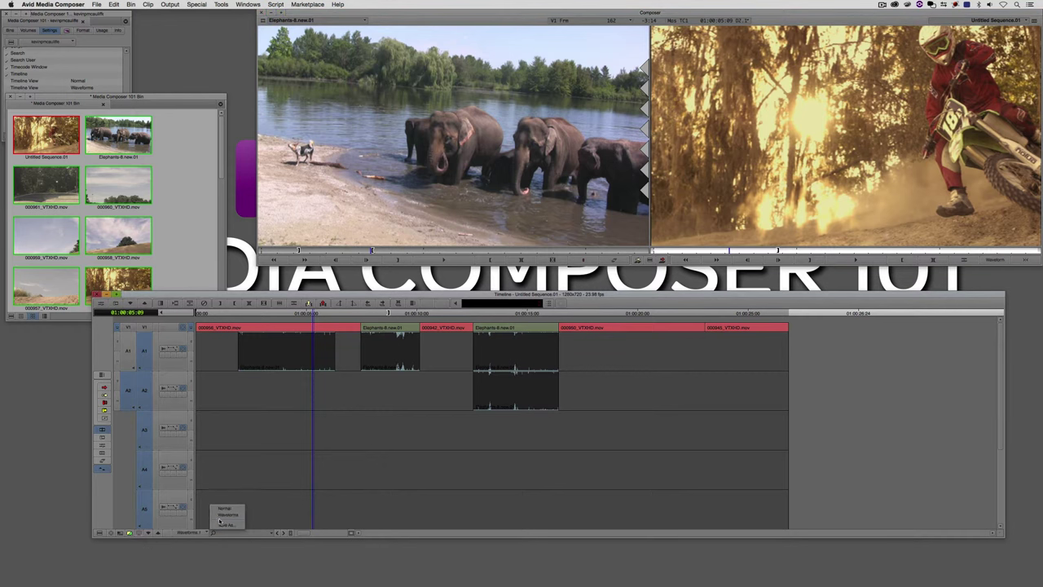
click(223, 516)
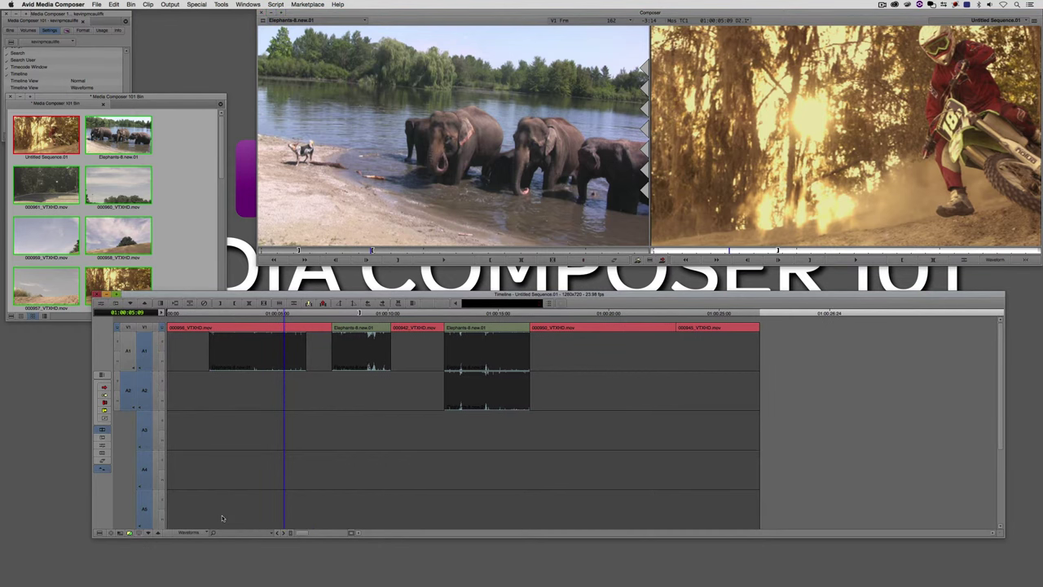
Step: Toggle the selection of the lowest audio tracks, A7 and A8, and restore the saved Normal timeline view
scroll(172, 469, down, 3)
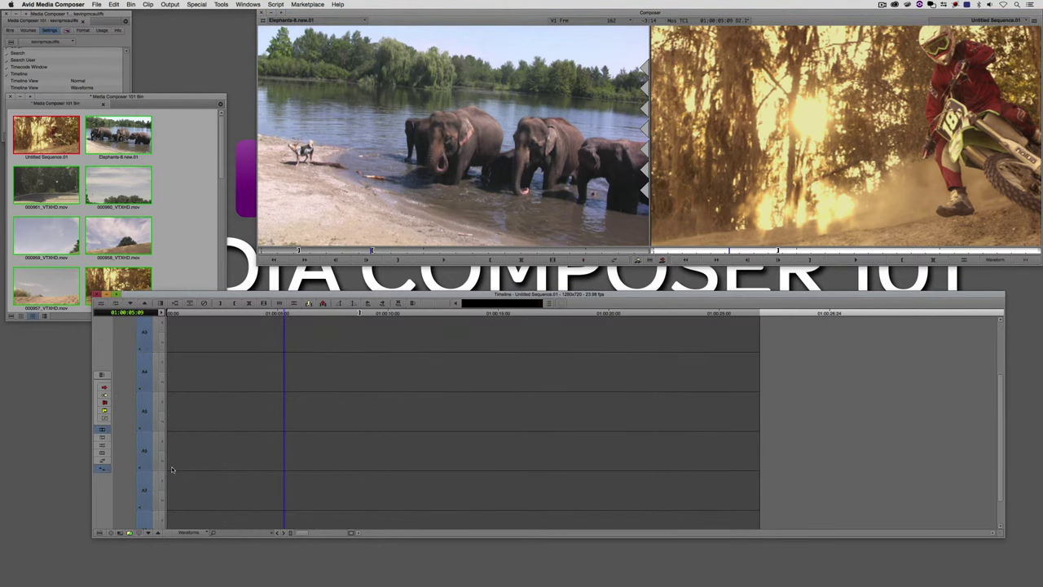
scroll(172, 469, down, 2)
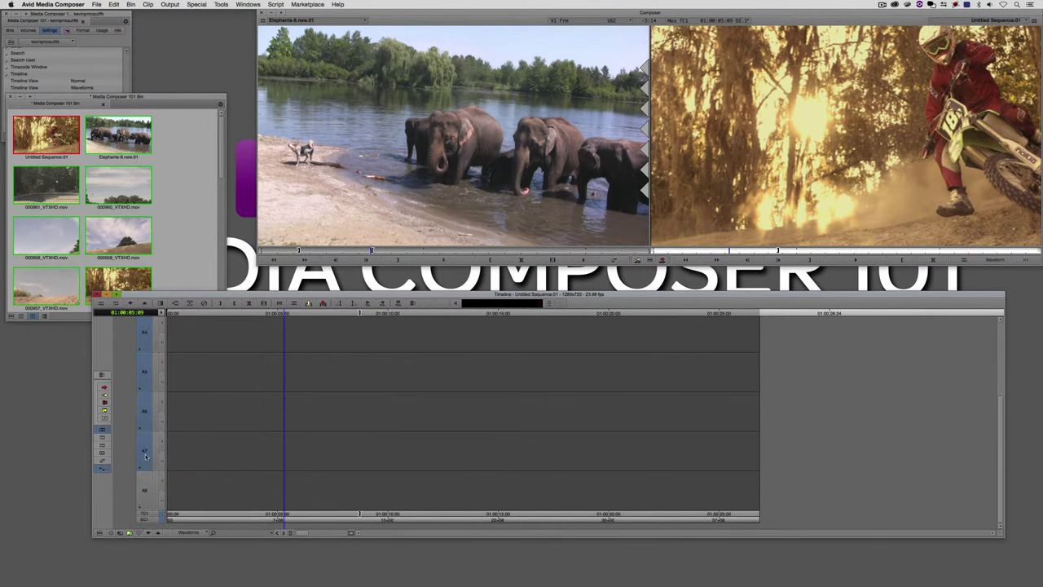
click(146, 458)
drag(145, 498, 145, 464)
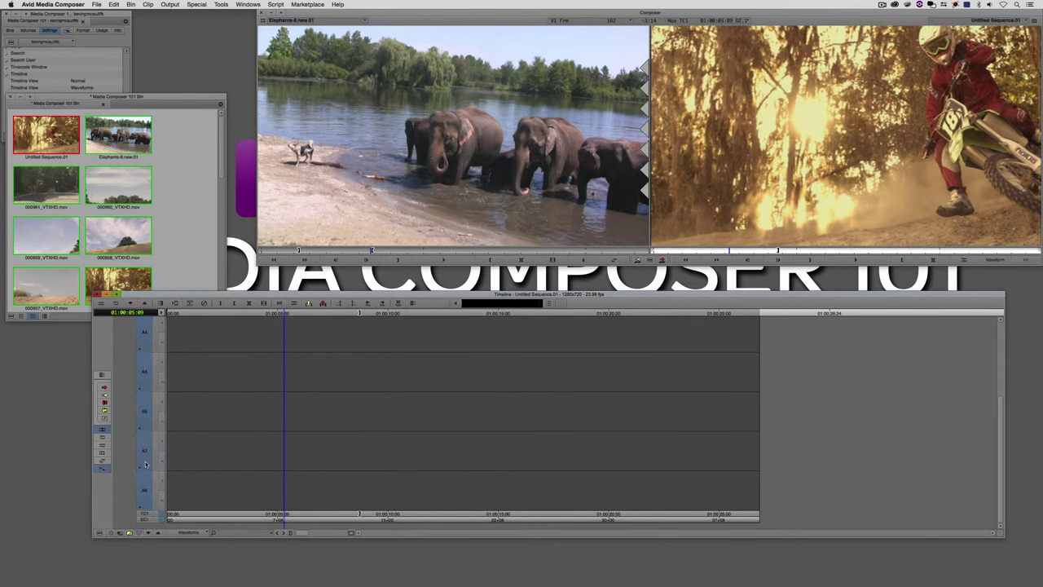
click(202, 533)
click(222, 509)
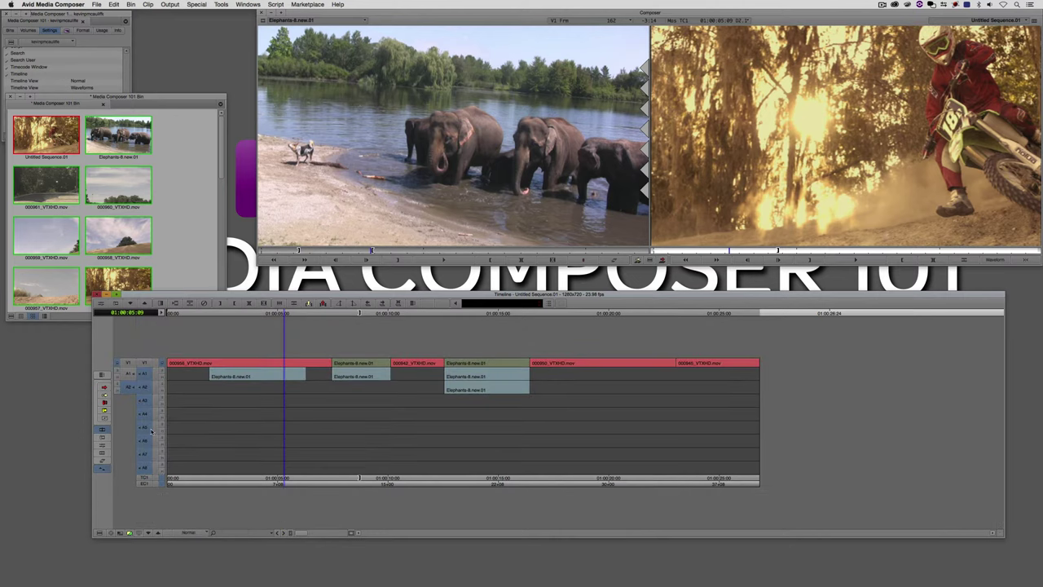
Step: Delete audio tracks A5 to A8 from the sequence, then undo the deletion
drag(145, 374, 150, 520)
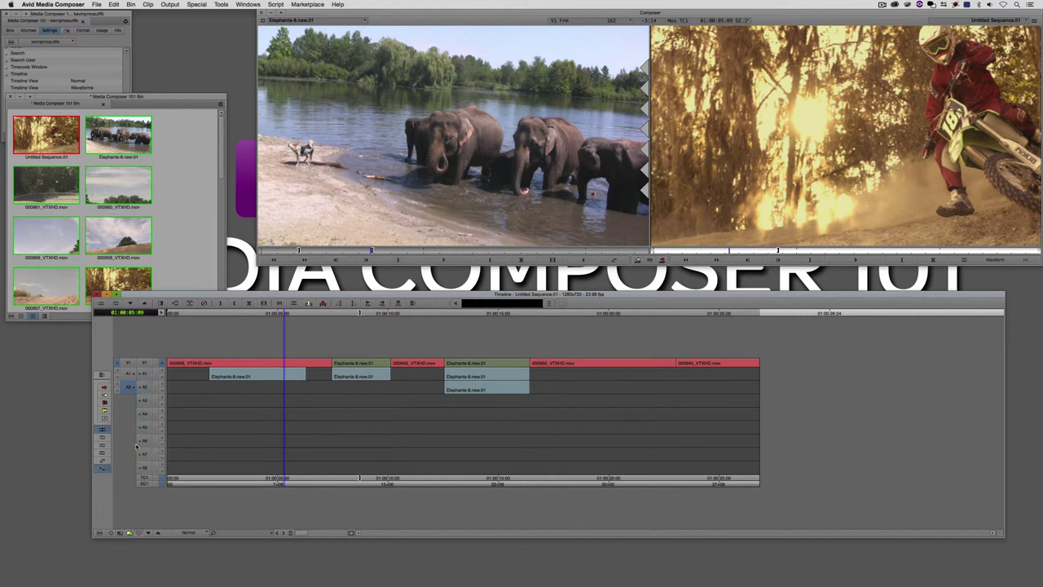
drag(145, 427, 145, 467)
click(249, 469)
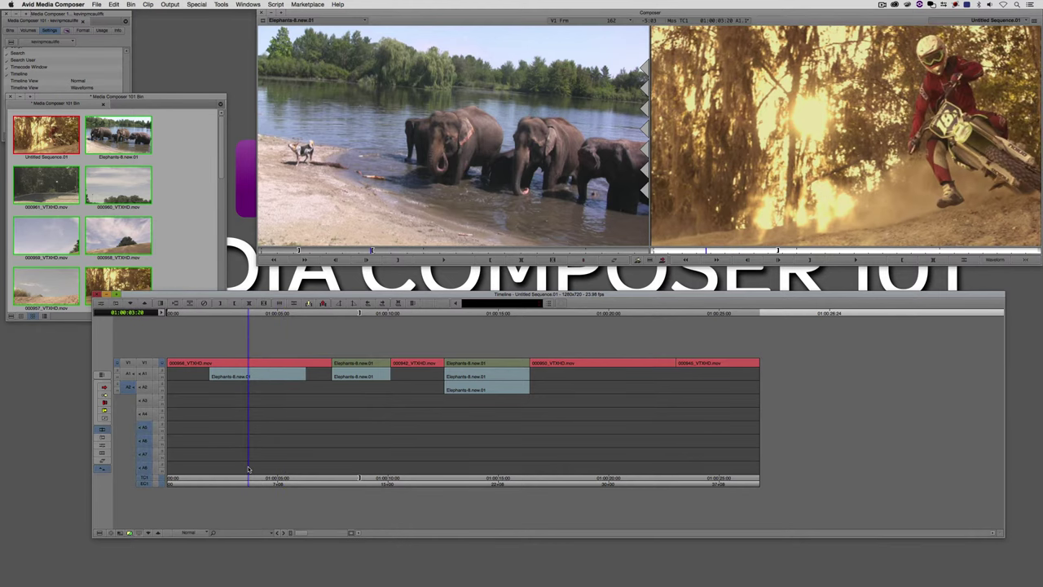
key(Delete)
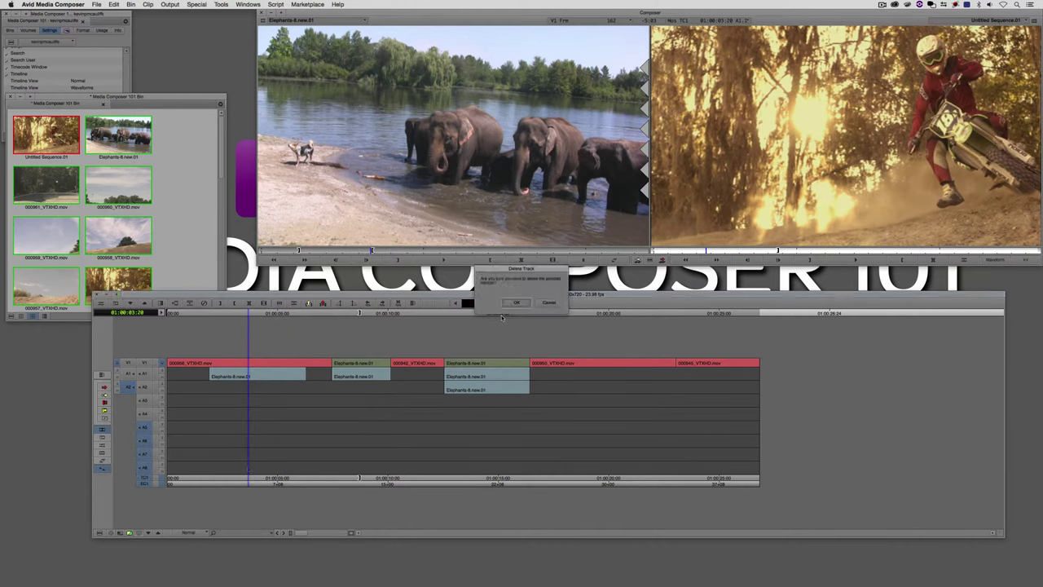
click(504, 310)
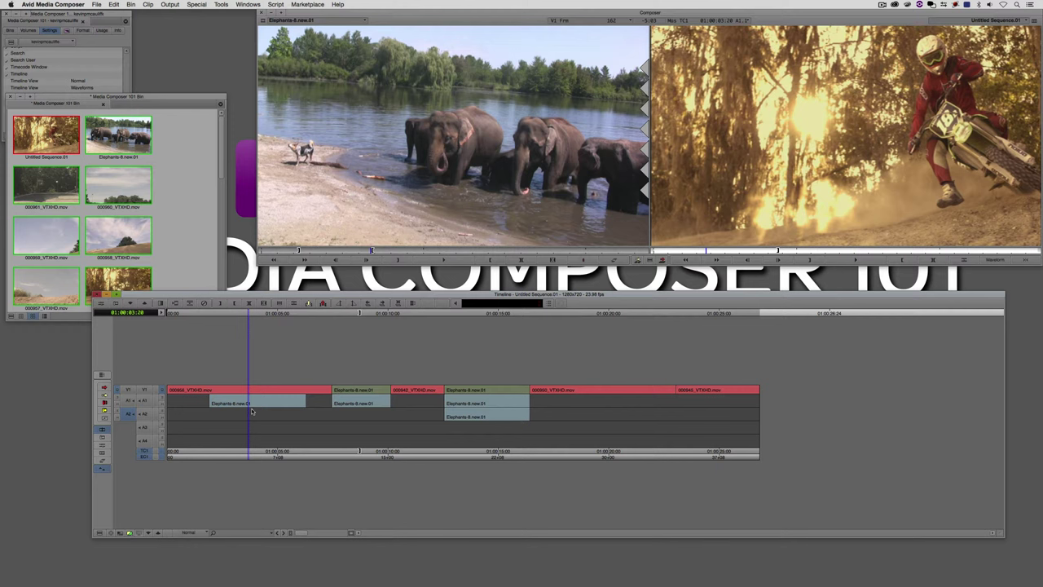
key(super+z)
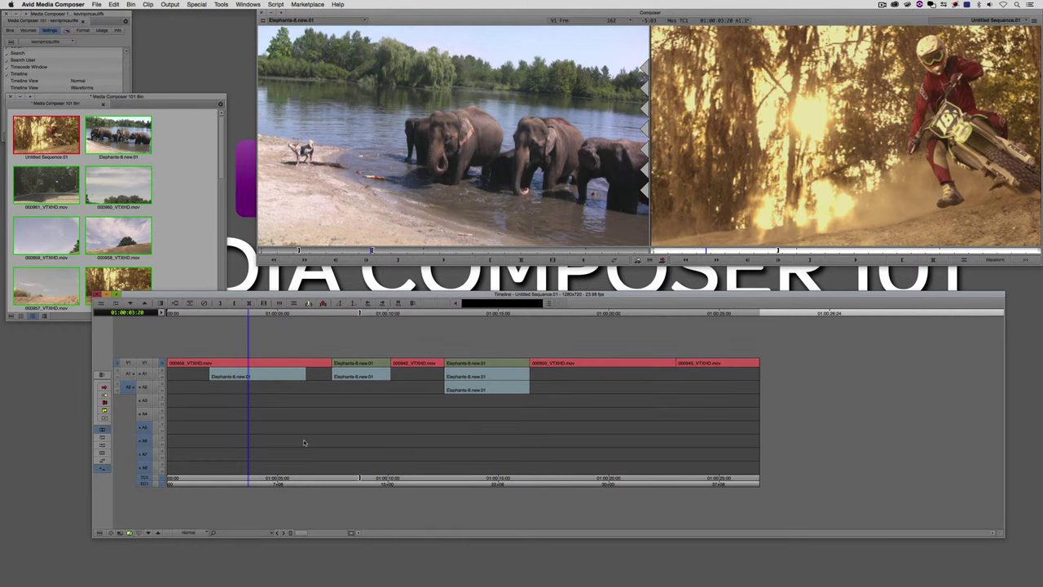
Step: Recall the saved Waveforms timeline view and turn off the waveforms on its enlarged audio tracks
click(193, 533)
click(225, 518)
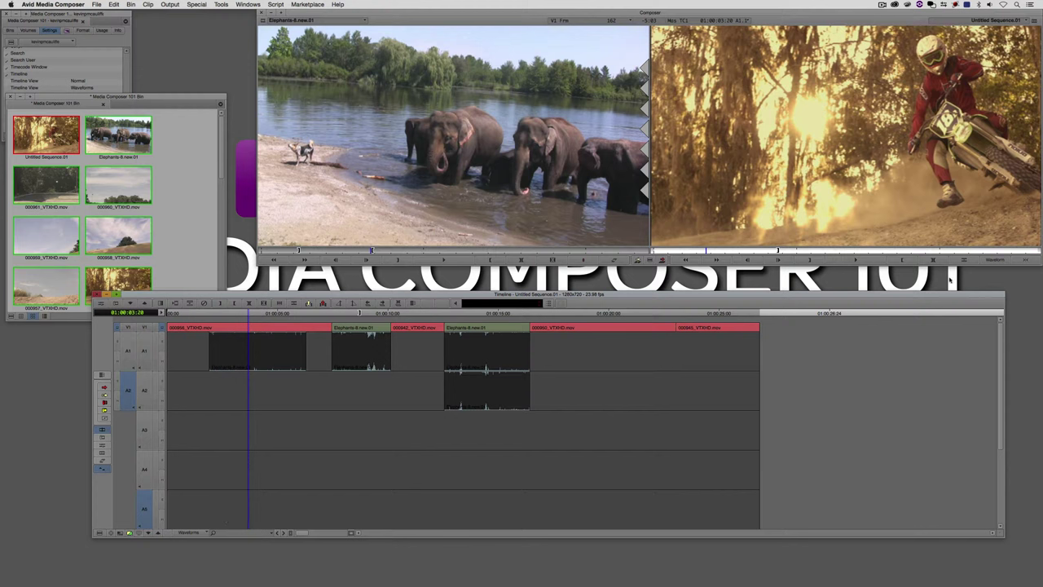
click(994, 260)
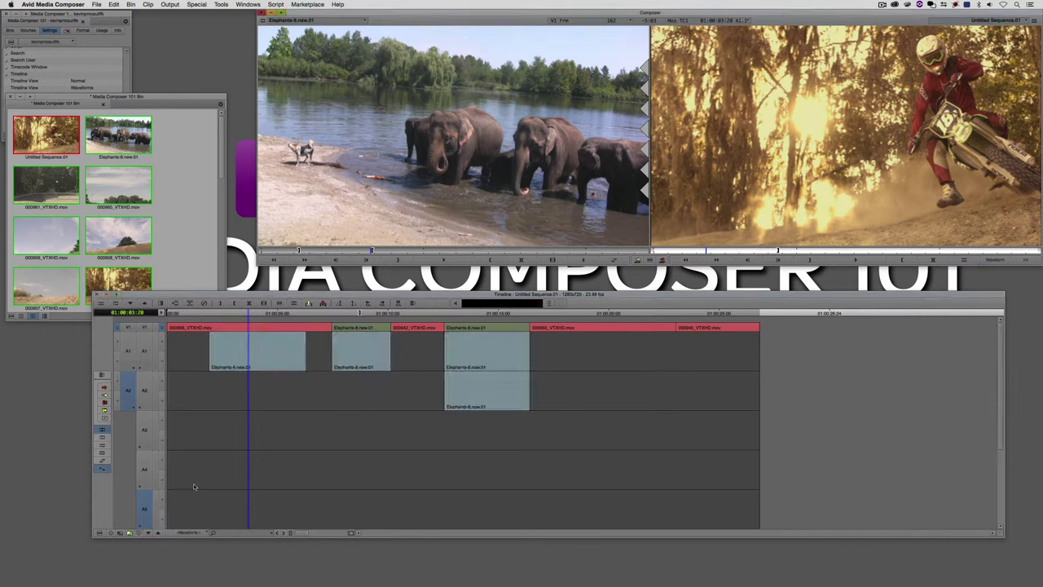
Step: Display Volume data on the audio clips and move the timeline playhead to 01:00:02:26
click(99, 533)
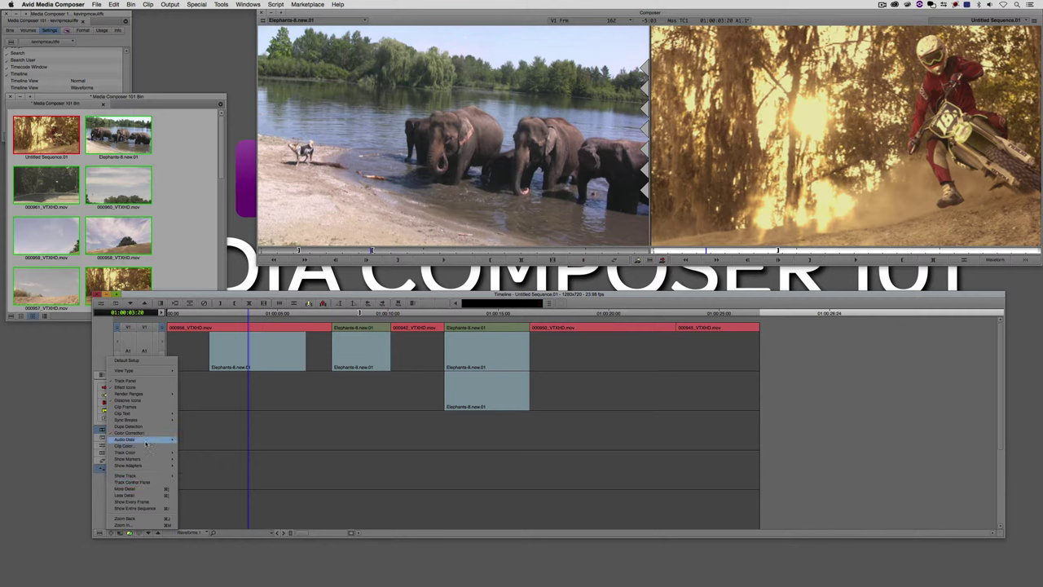
mouse_move(146, 444)
click(210, 462)
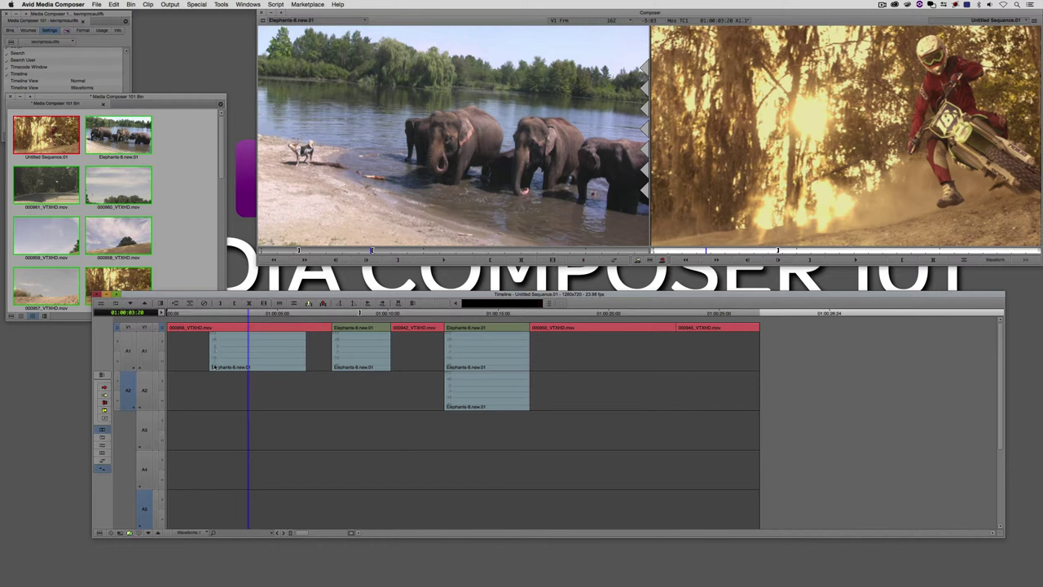
drag(241, 381, 226, 381)
scroll(226, 381, down, 5)
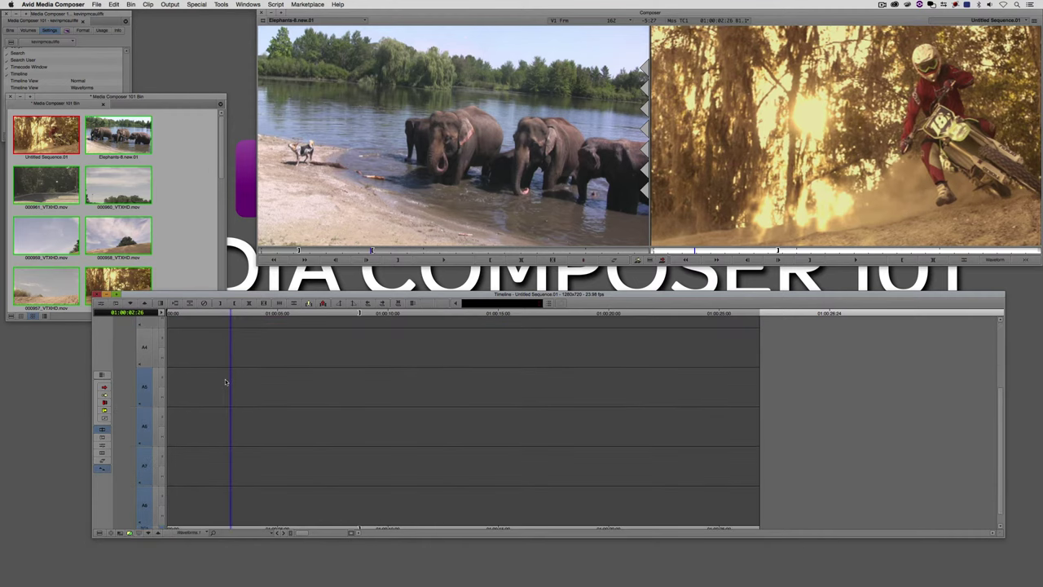
Step: Save the current timeline layout as a new view named Audio Mixing
click(189, 534)
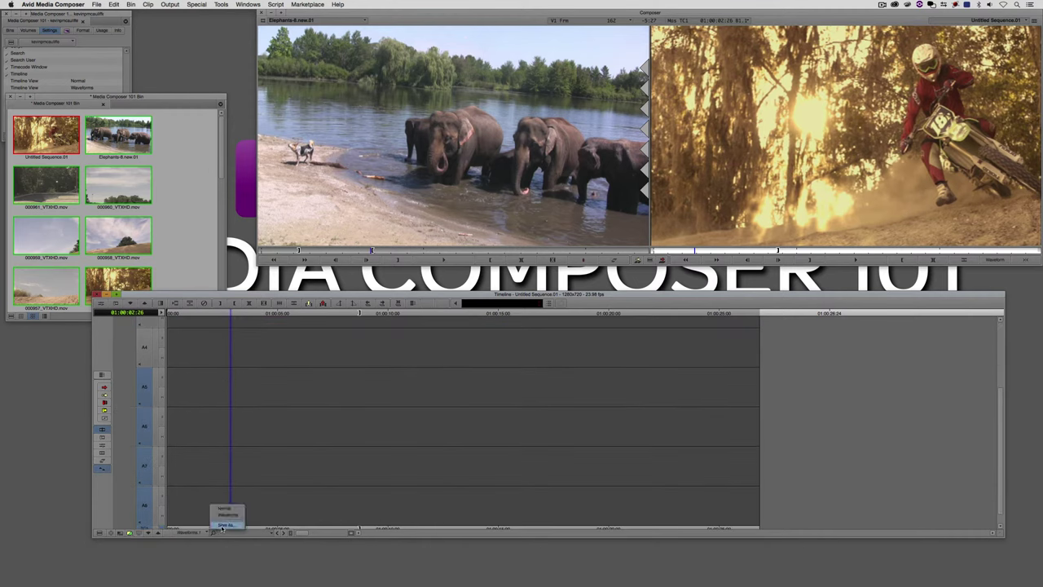
click(222, 529)
text(Audio Mixing)
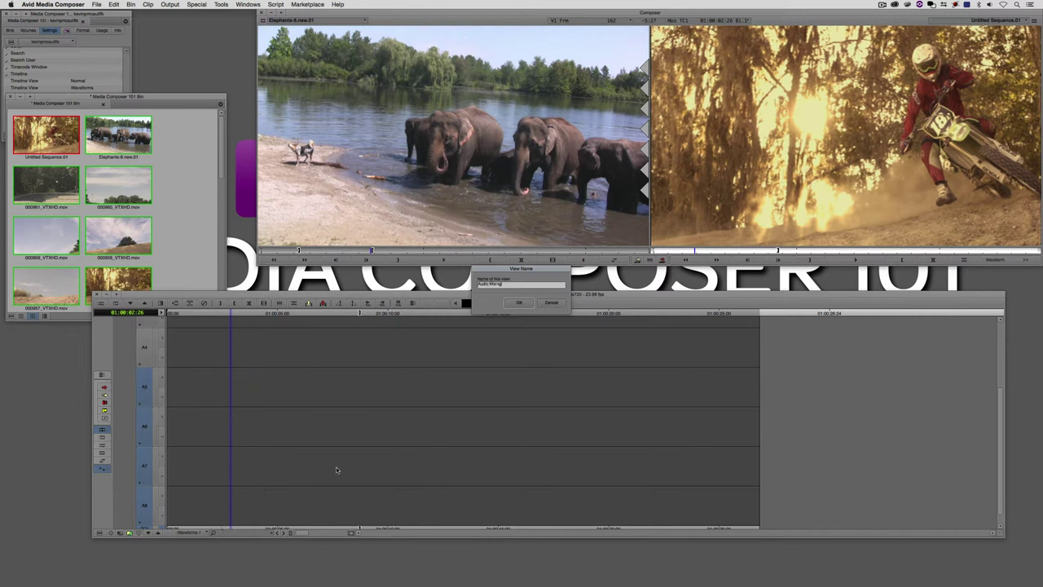
click(519, 303)
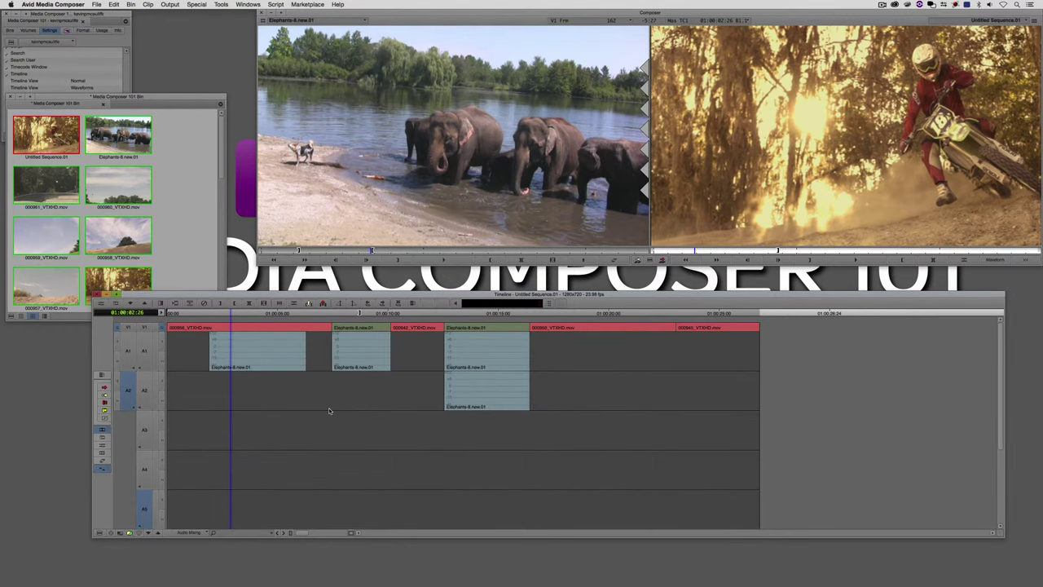
Step: Move the playhead to 01:00:13:19 and delete the empty audio tracks A5 to A8 from the sequence
click(469, 384)
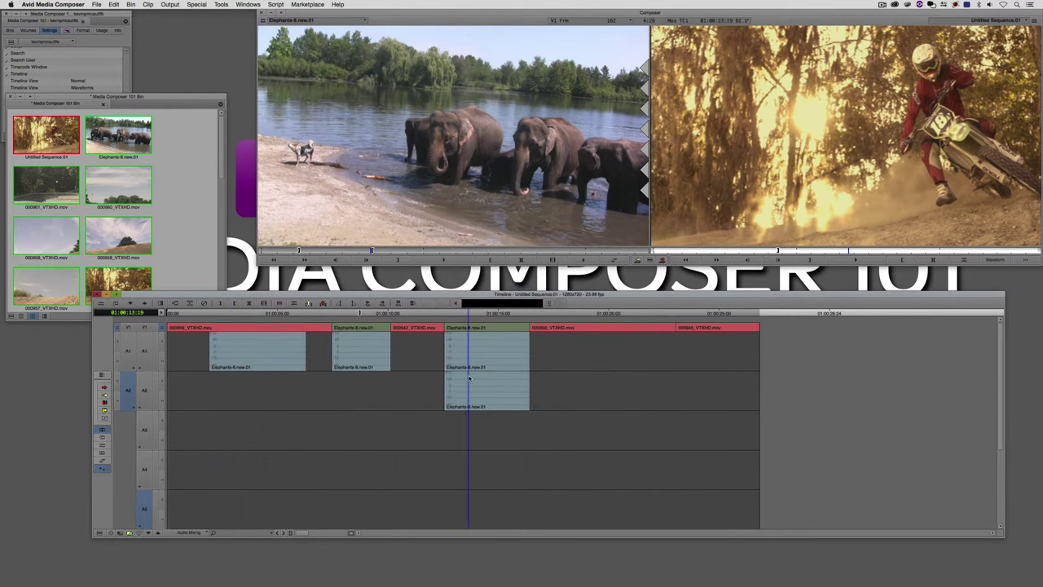
scroll(277, 441, down, 5)
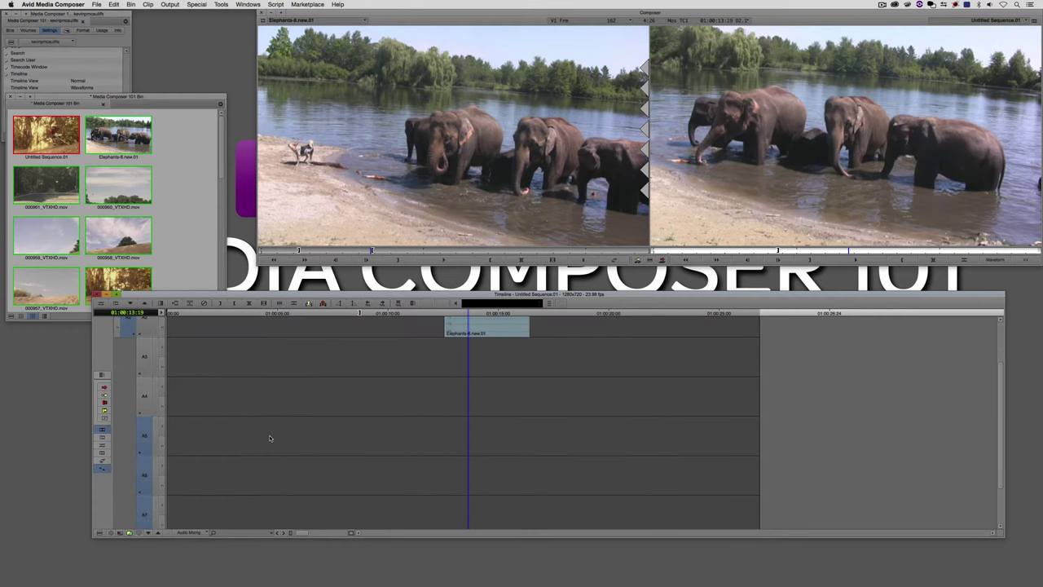
scroll(236, 437, up, 5)
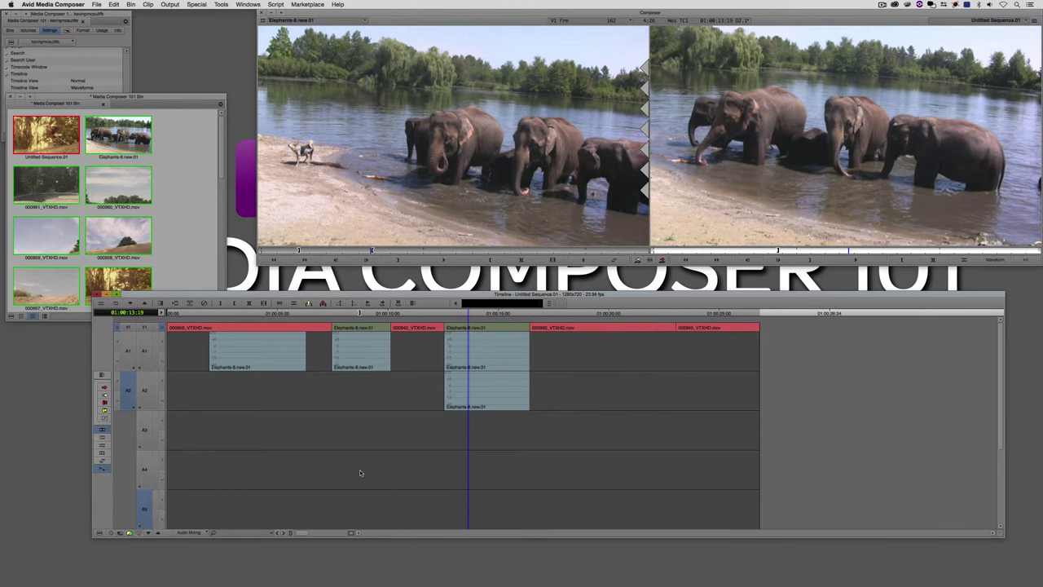
key(Delete)
key(Return)
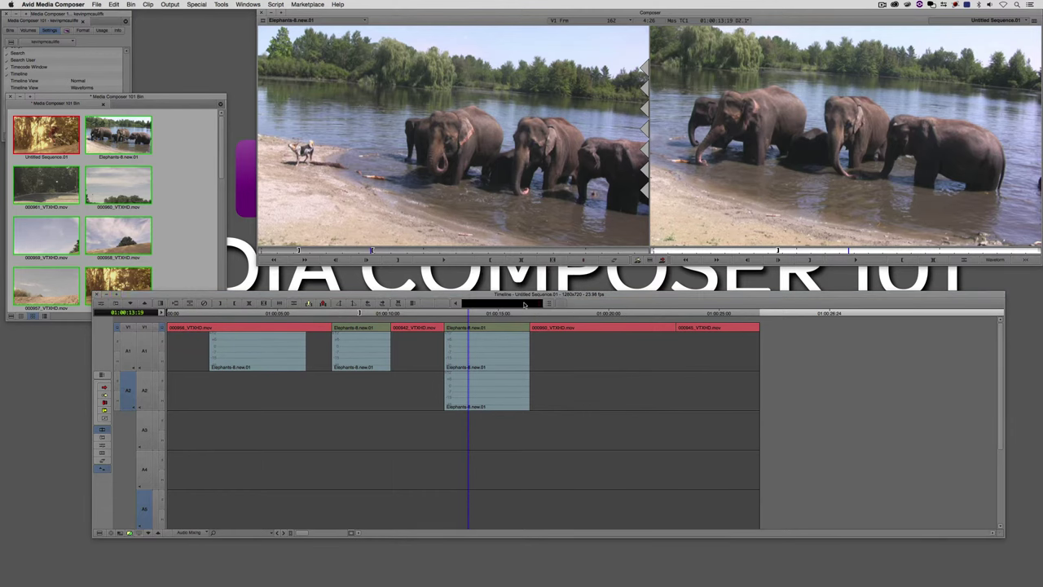
Step: Start linking new media to the bin and browse the Footage music folders to The Streets' Daily Grind folder
click(181, 159)
right_click(168, 145)
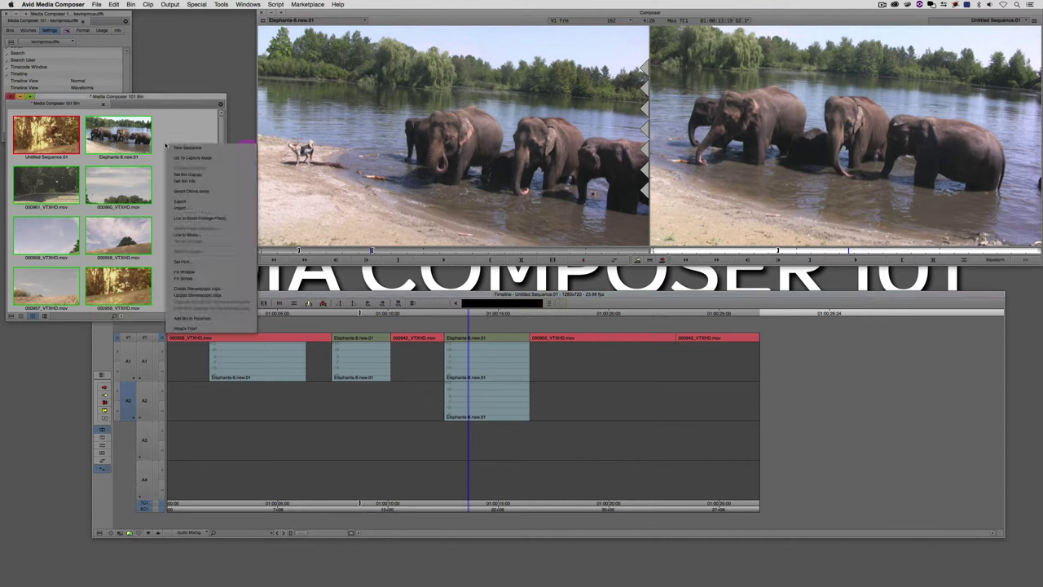
click(180, 202)
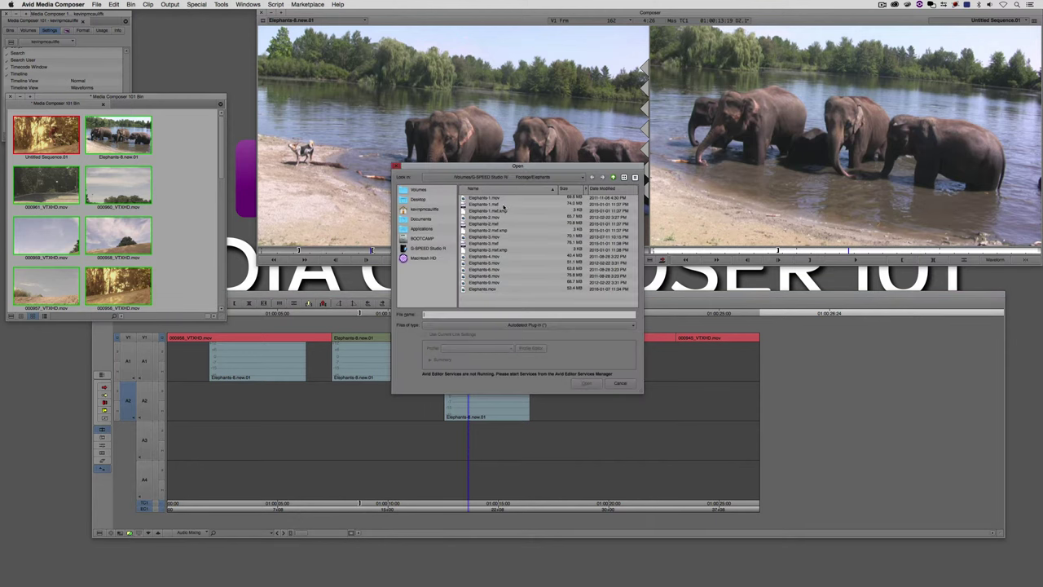
click(613, 178)
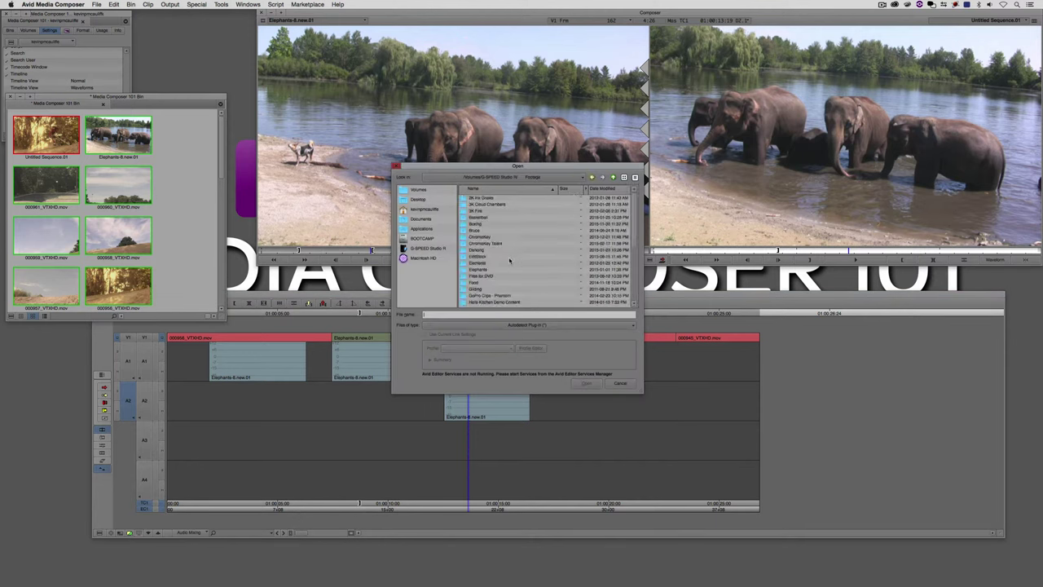
scroll(510, 261, down, 2)
double_click(481, 303)
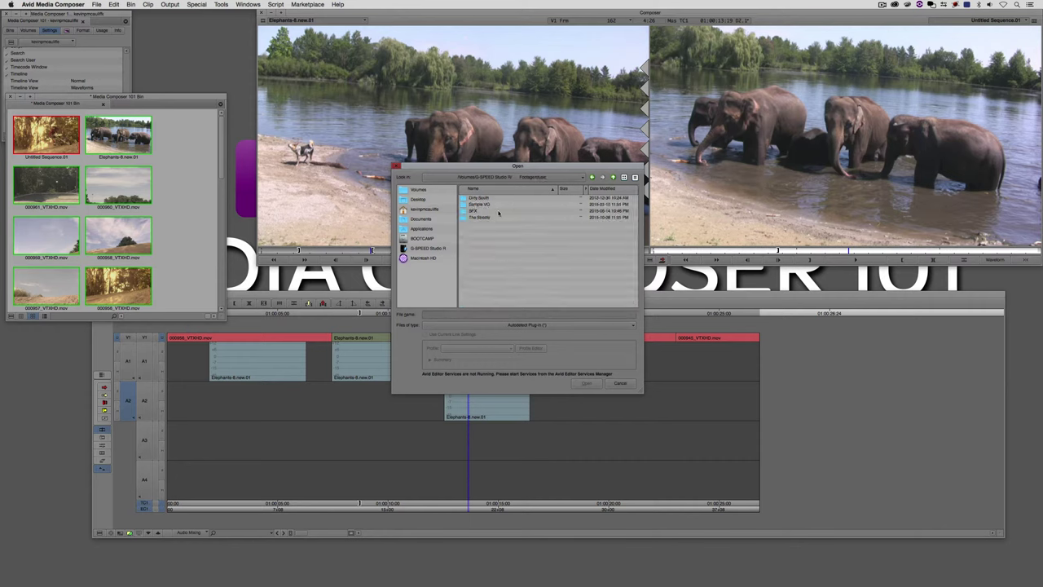
double_click(482, 218)
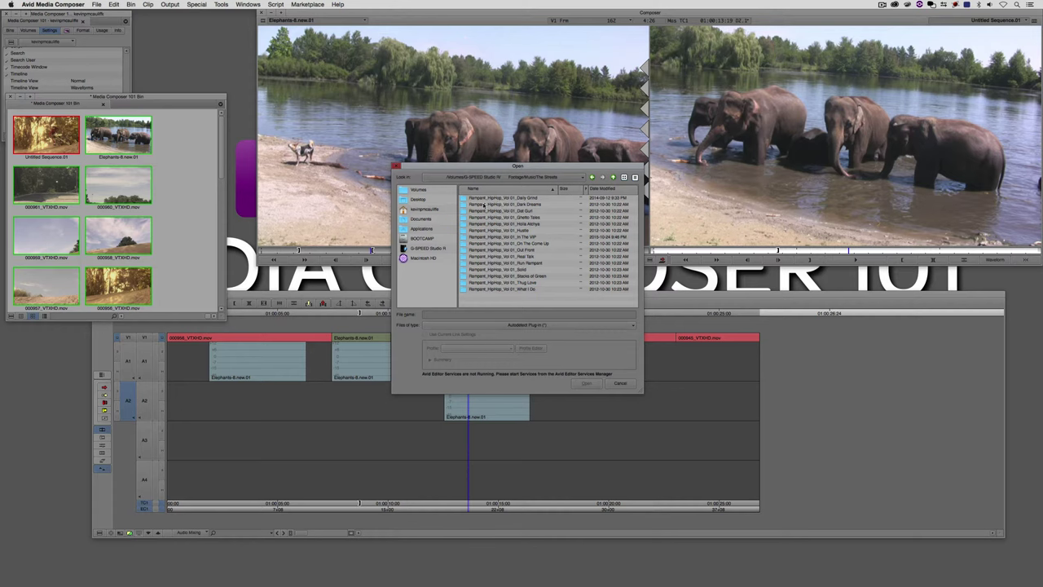
double_click(512, 198)
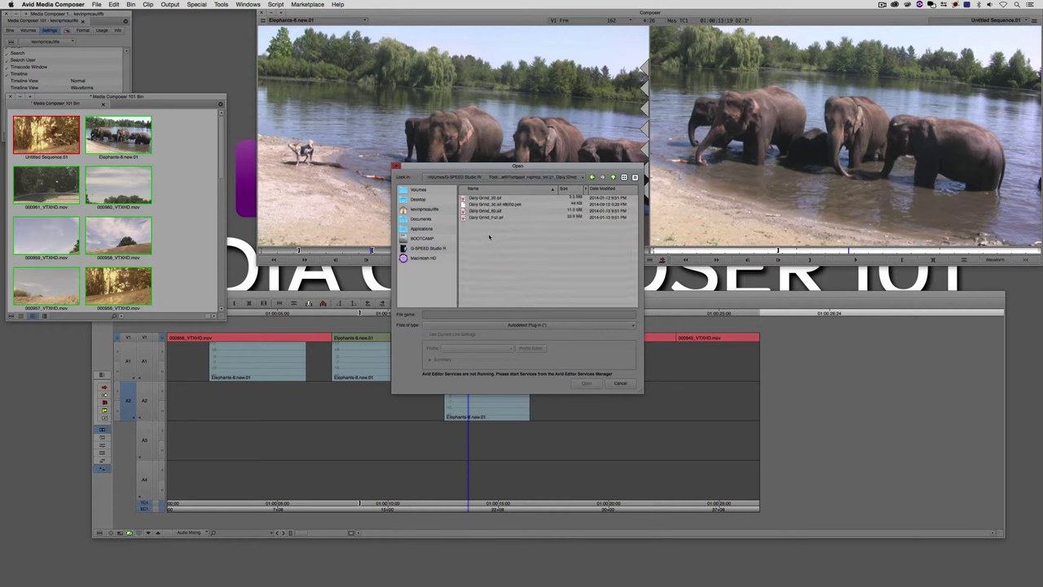
Step: Bring Daily Grind_60.aif into the bin with its audio start time set to 29.97 NDF
double_click(492, 211)
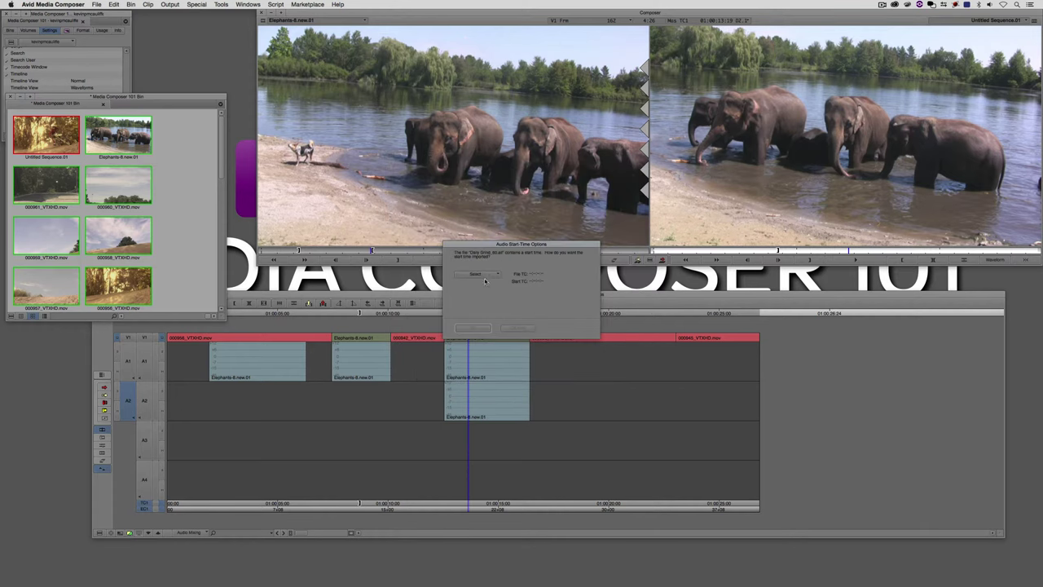
click(484, 278)
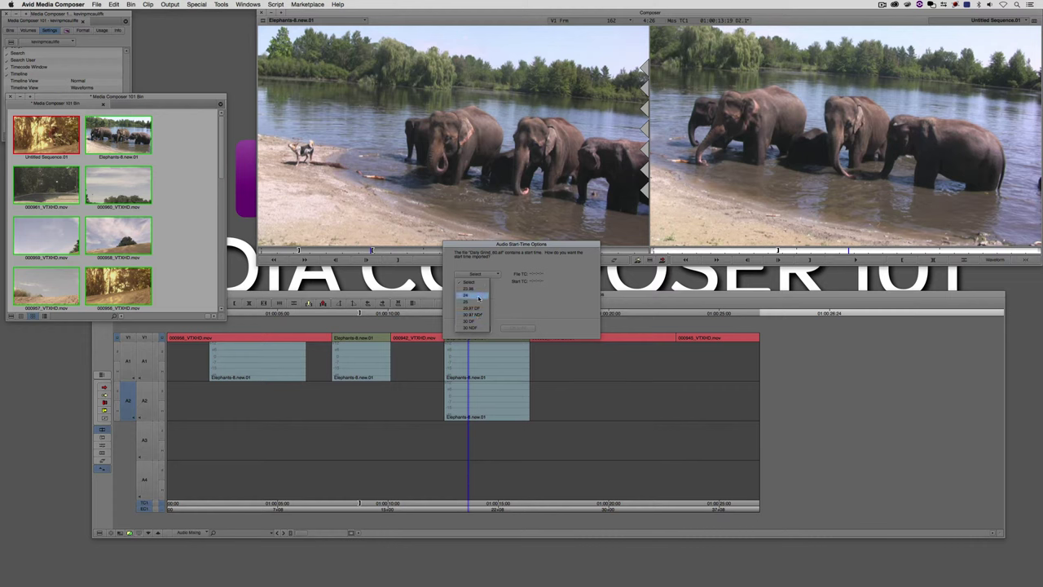
click(479, 315)
click(517, 328)
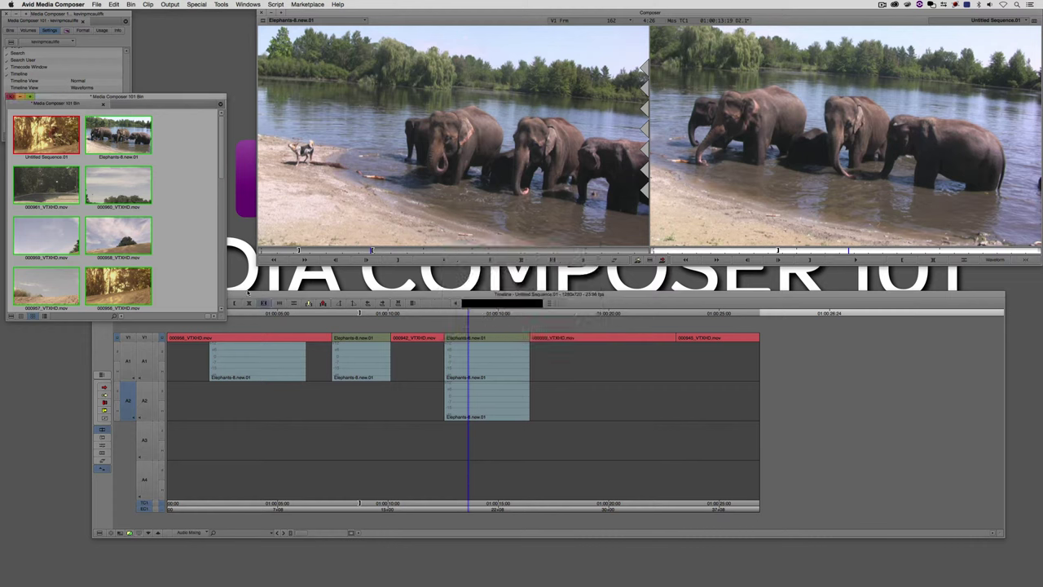
Step: Show the bin as a text list, load Daily Grind_60.aif as the source, and mark a 24:00 section of it
click(22, 317)
drag(27, 123, 403, 168)
drag(365, 252, 513, 251)
key(i)
key(o)
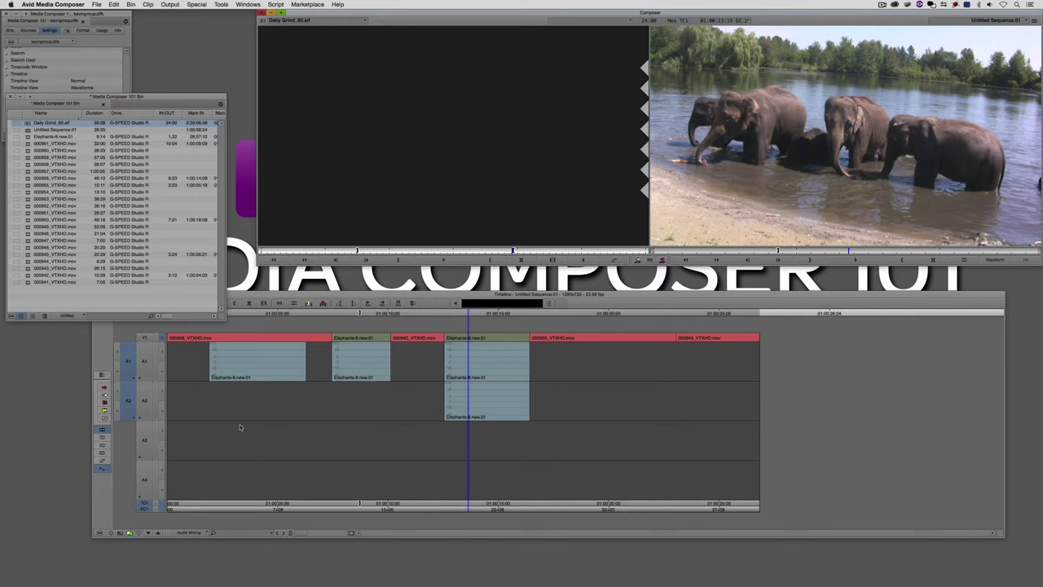
Step: Patch the music's source audio to tracks A3 and A4 and overwrite the marked section from the start of the sequence
click(144, 440)
click(144, 479)
drag(240, 445, 167, 446)
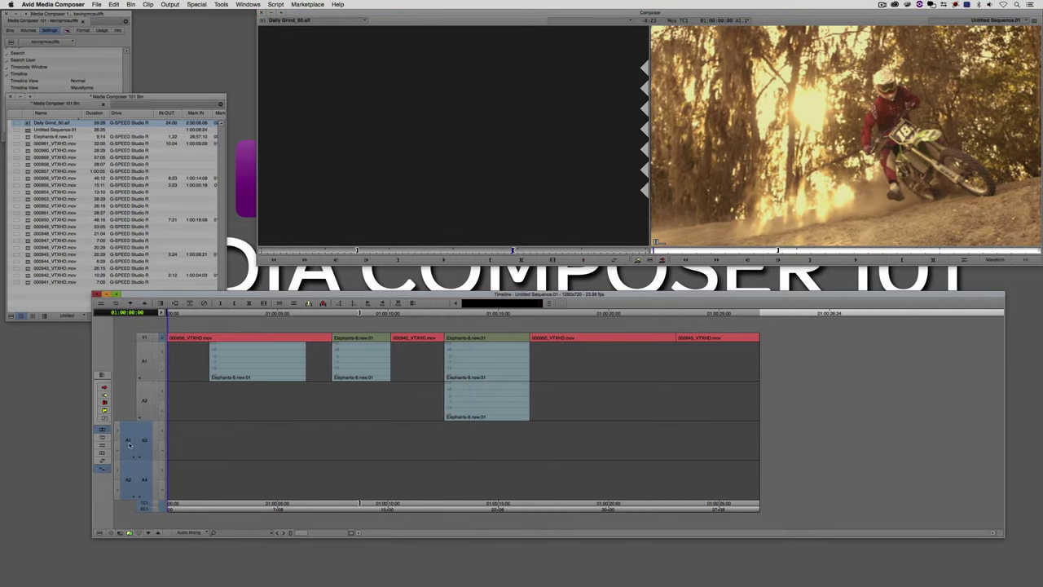
key(i)
drag(398, 432, 452, 432)
key(o)
key(b)
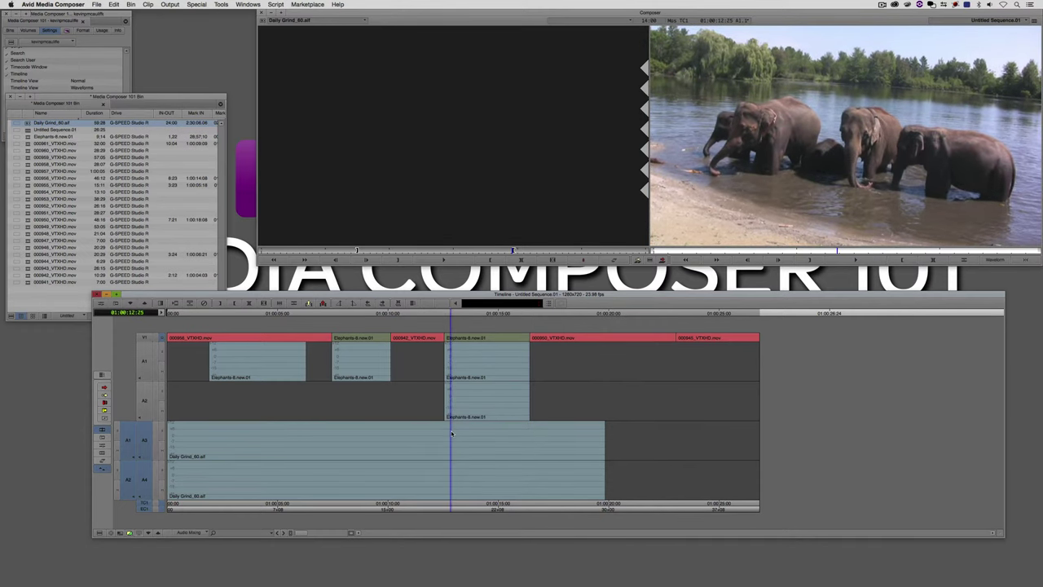
Step: Add volume keyframes to the A3 and A4 music at 01:00:12:25 and 01:00:13:21, lowering the level at the second
key(apostrophe)
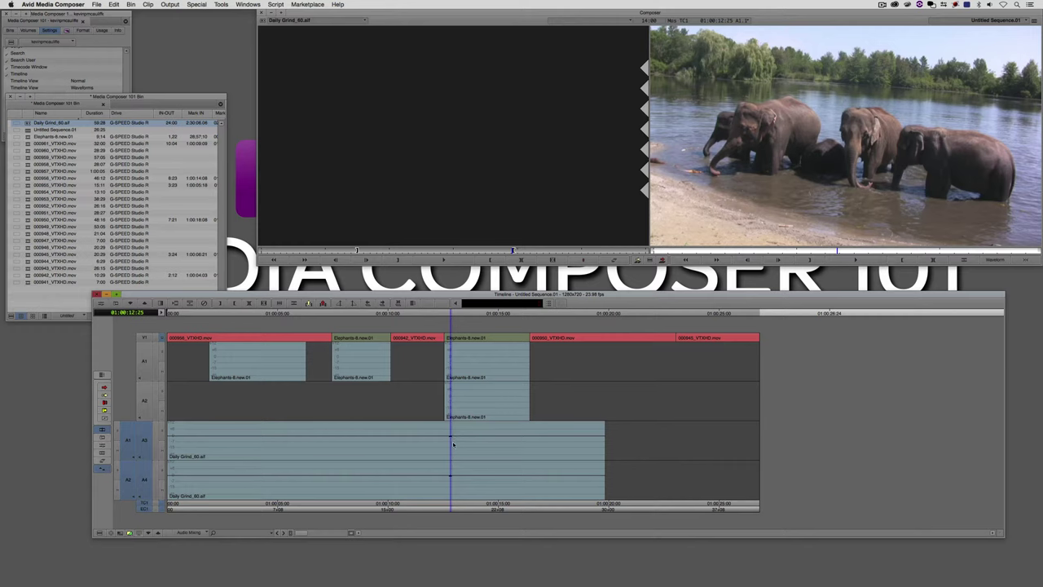
drag(451, 439, 471, 445)
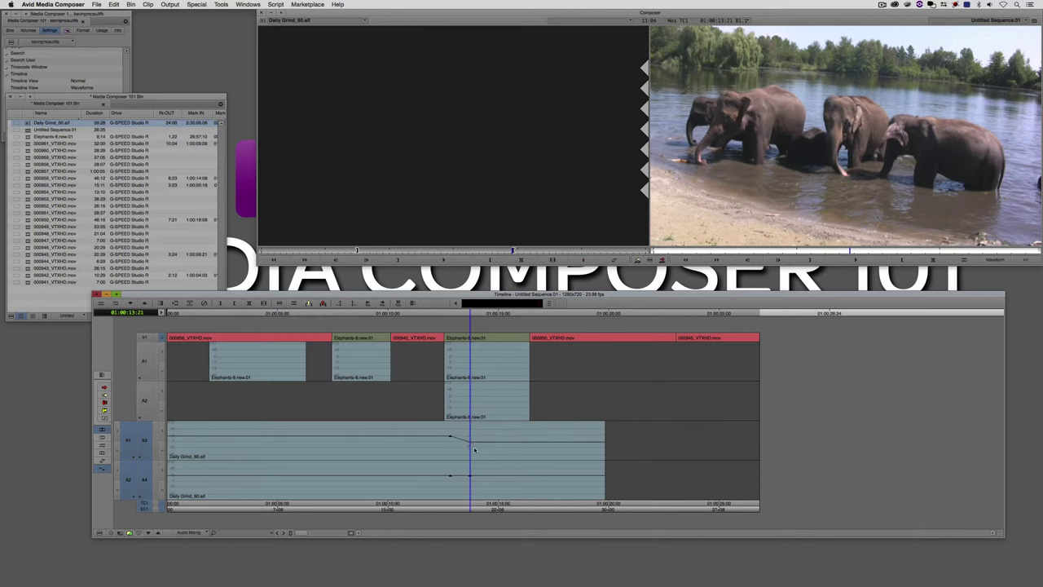
key(super+z)
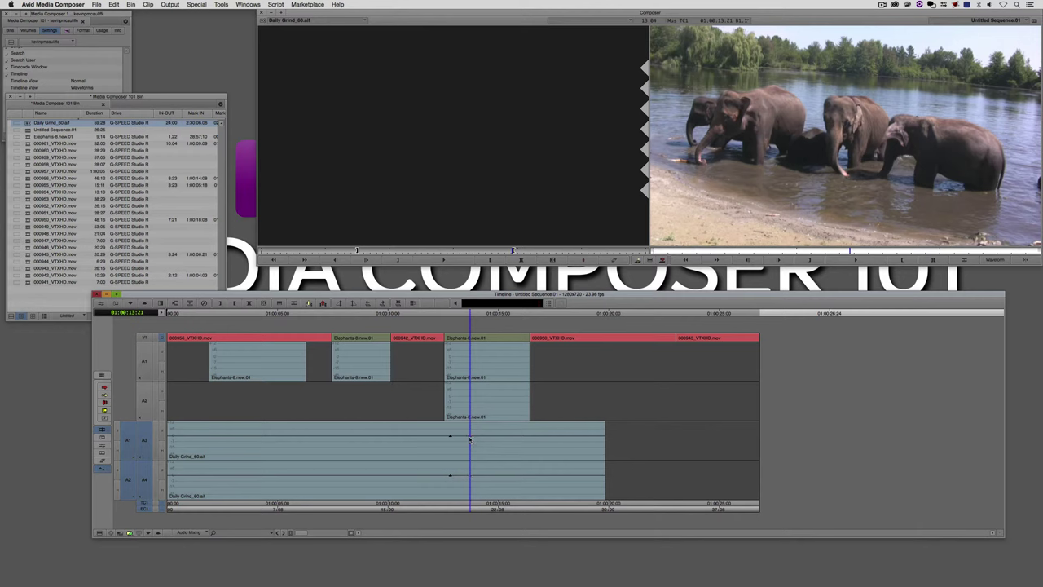
drag(470, 440, 470, 446)
Step: Add volume keyframes to the music at 01:00:15:13 and 01:00:17:00, raising the last back to the original level
click(508, 446)
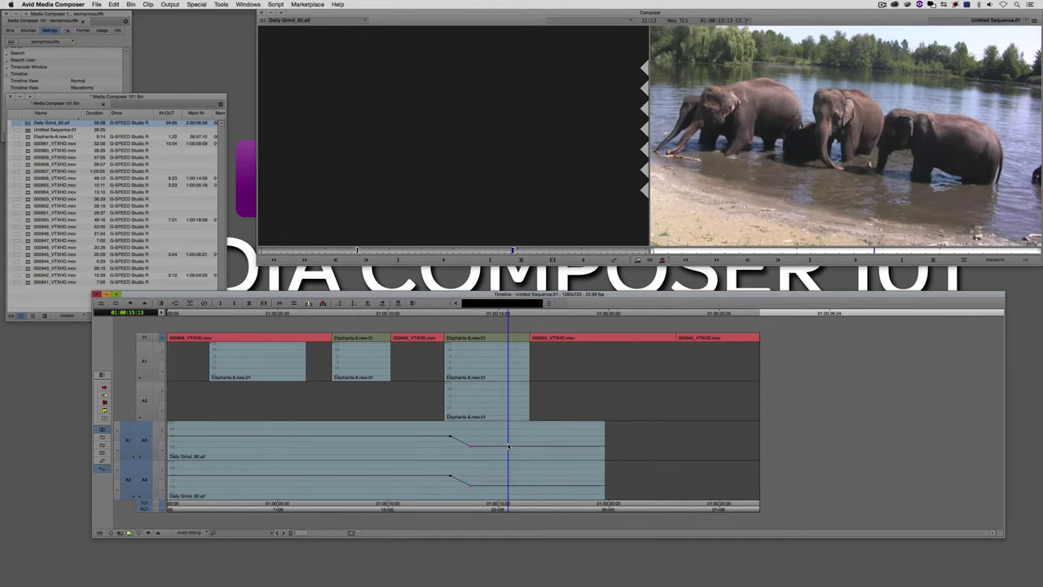
click(509, 445)
drag(524, 447, 543, 448)
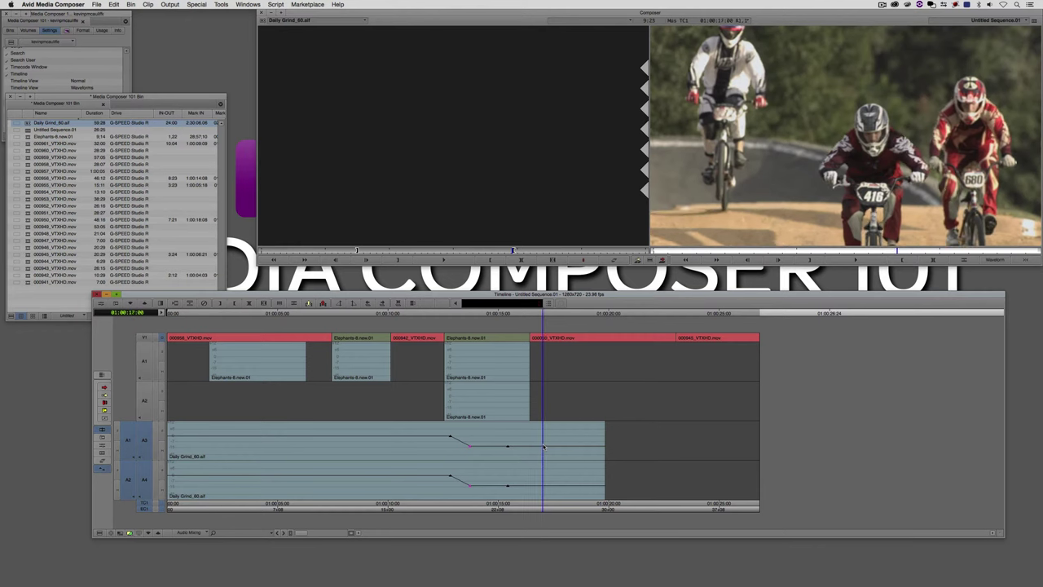
click(544, 485)
drag(543, 447, 543, 436)
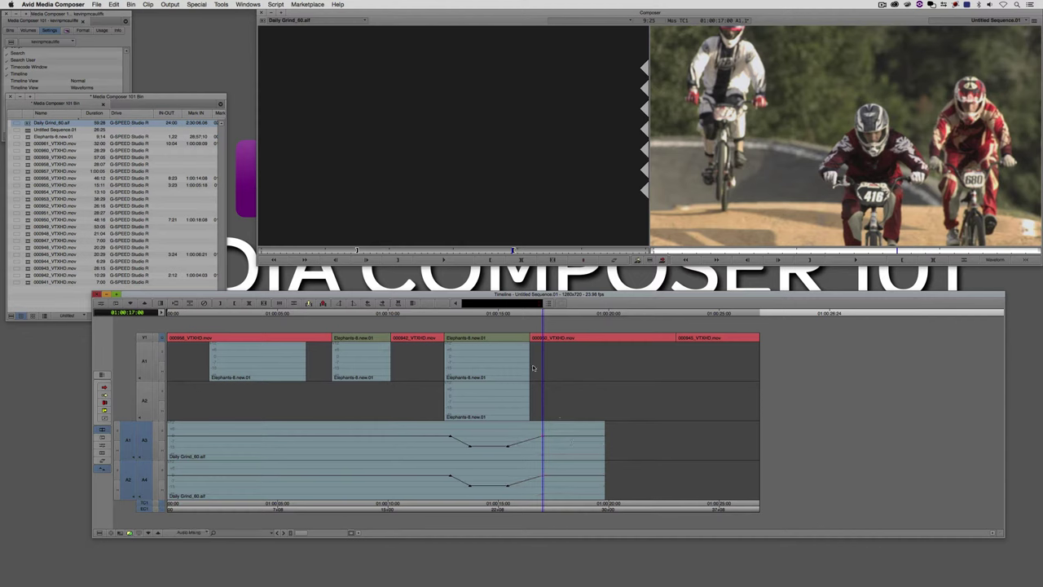
Step: Move the playhead to 01:00:17:29 and recall the saved Normal timeline view
drag(516, 317, 565, 342)
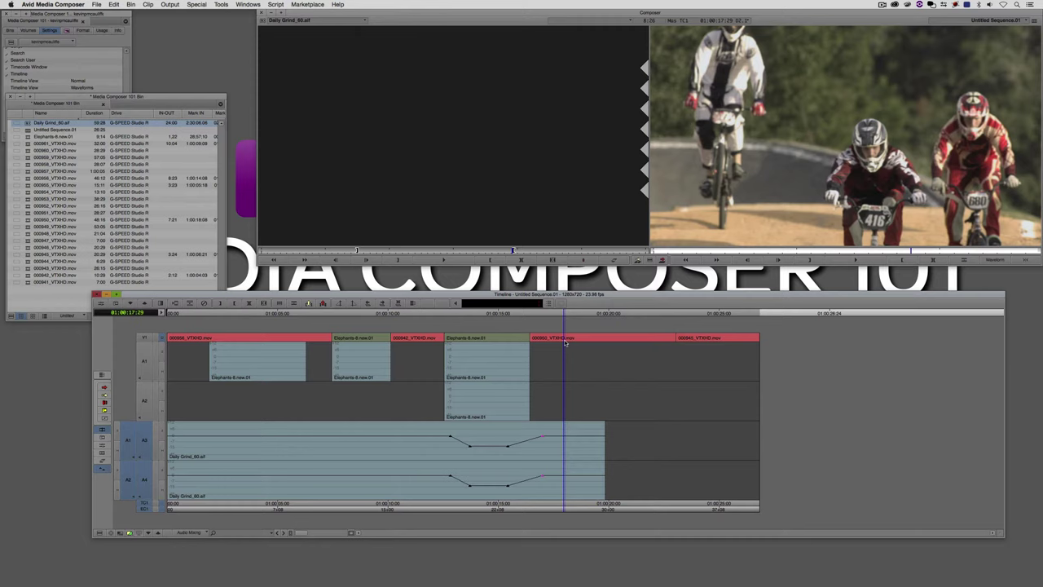
click(192, 533)
click(225, 508)
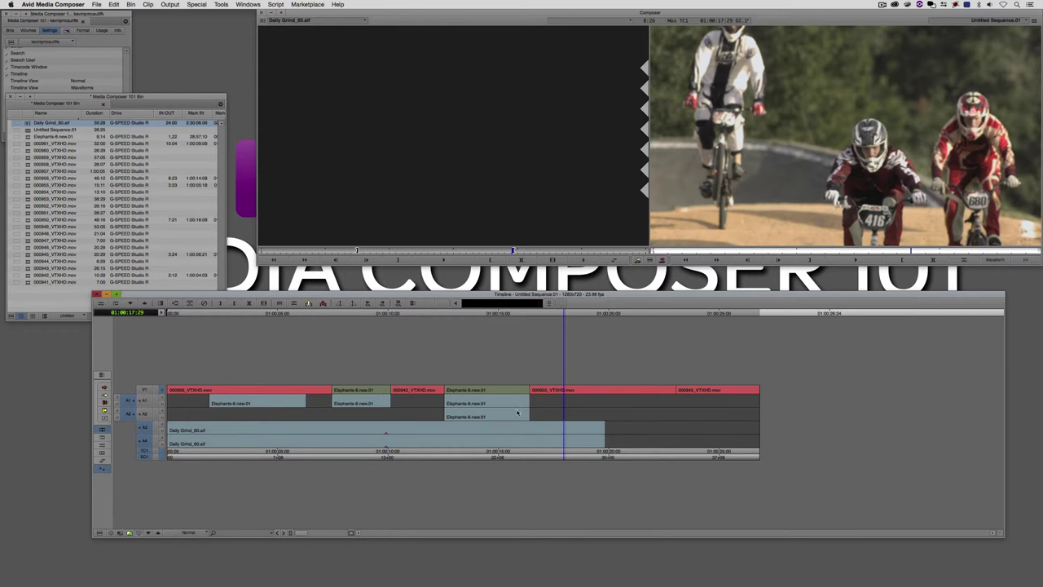
Step: Move the playhead to 01:00:13:08 and review the display options in the Timeline Settings
drag(491, 407, 461, 410)
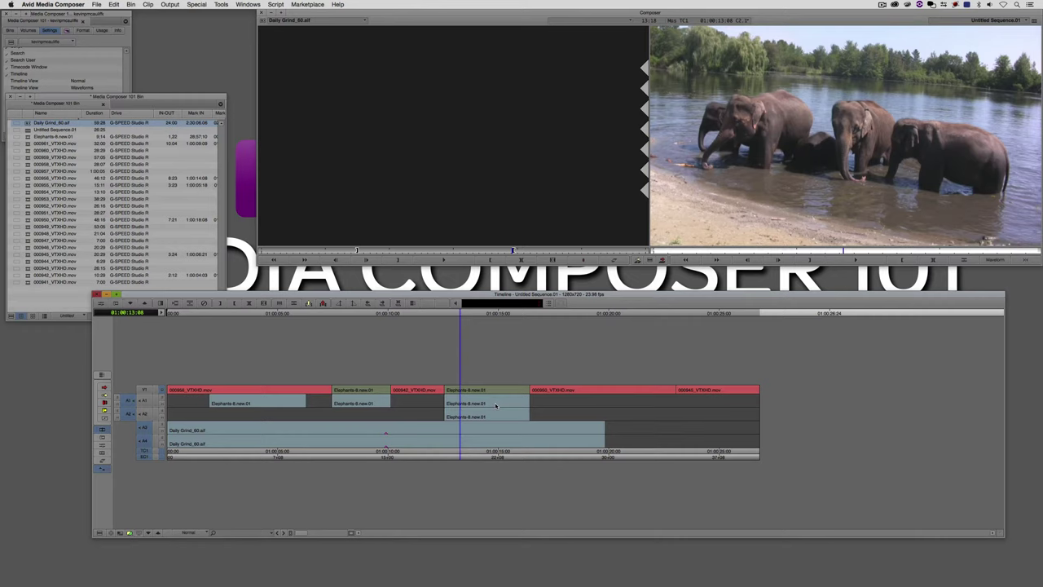
key(super+=)
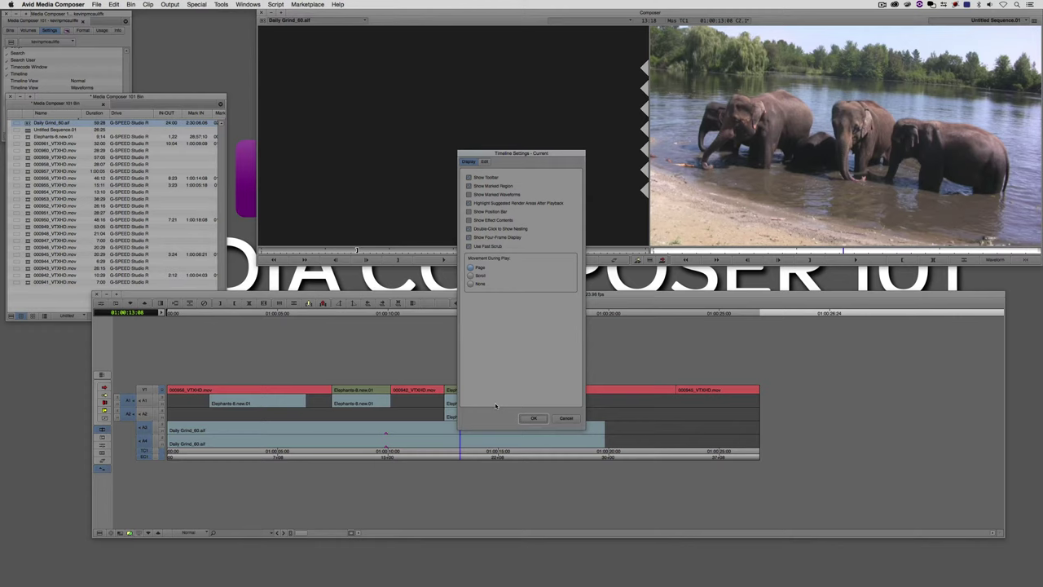
click(534, 418)
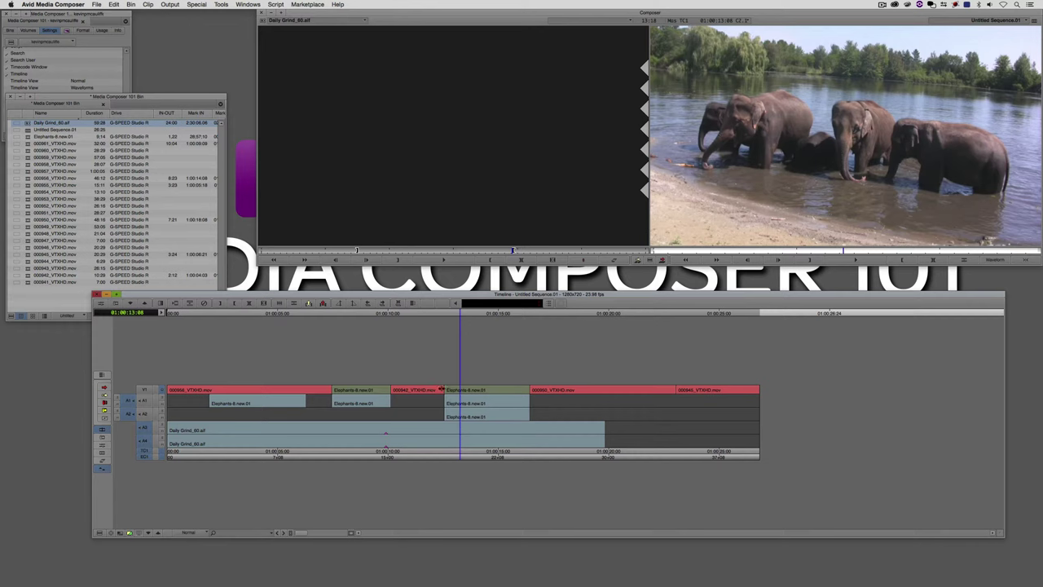
Step: Zoom the timeline in on the cut before the last Elephants-8 clip, then show the whole sequence again
drag(433, 395, 460, 395)
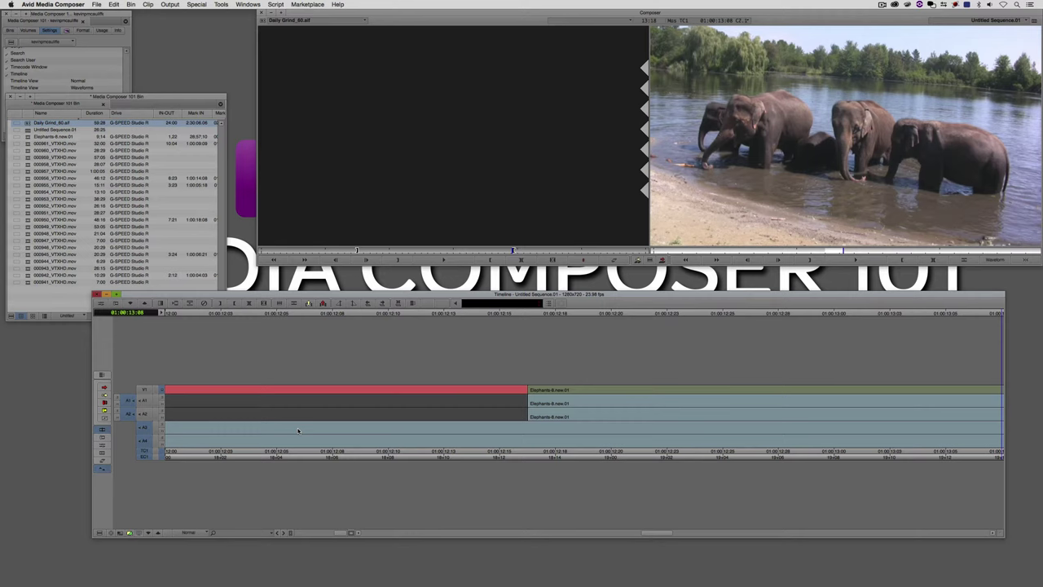
key(super+slash)
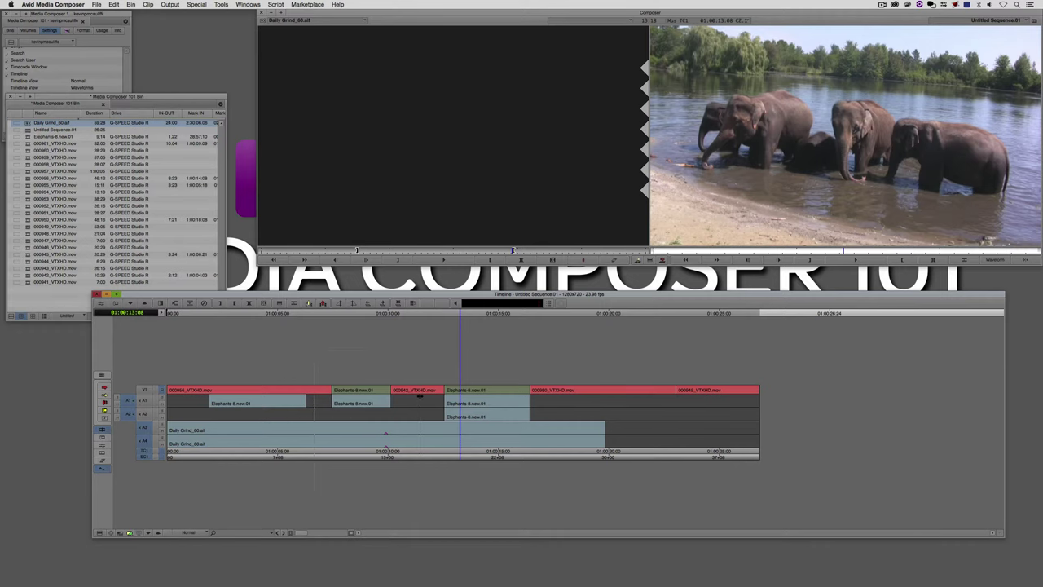
key(super+slash)
key(super+slash)
Step: Move the bin window up so it no longer covers the timeline
drag(87, 104, 97, 44)
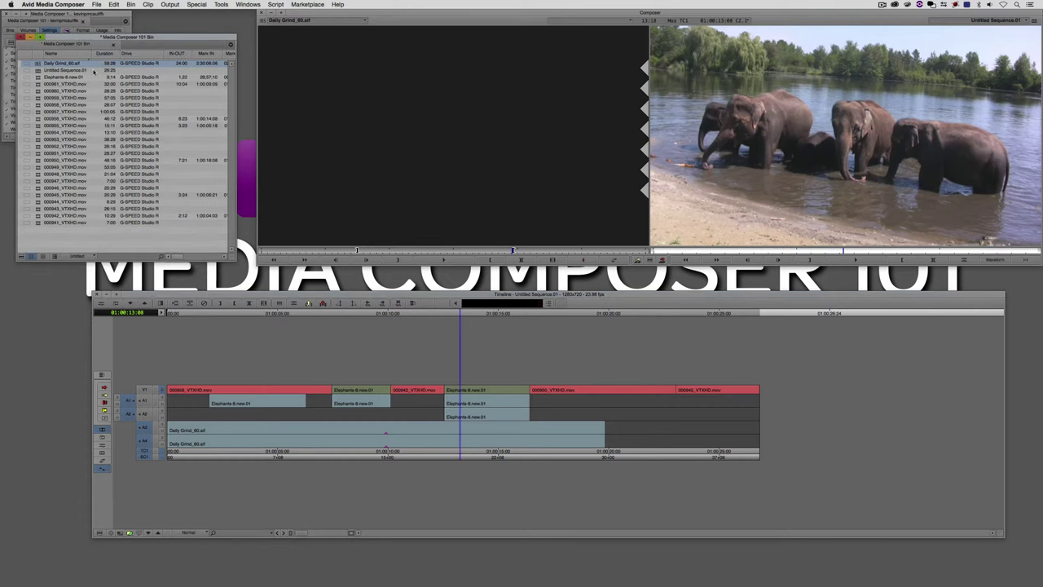
right_click(72, 240)
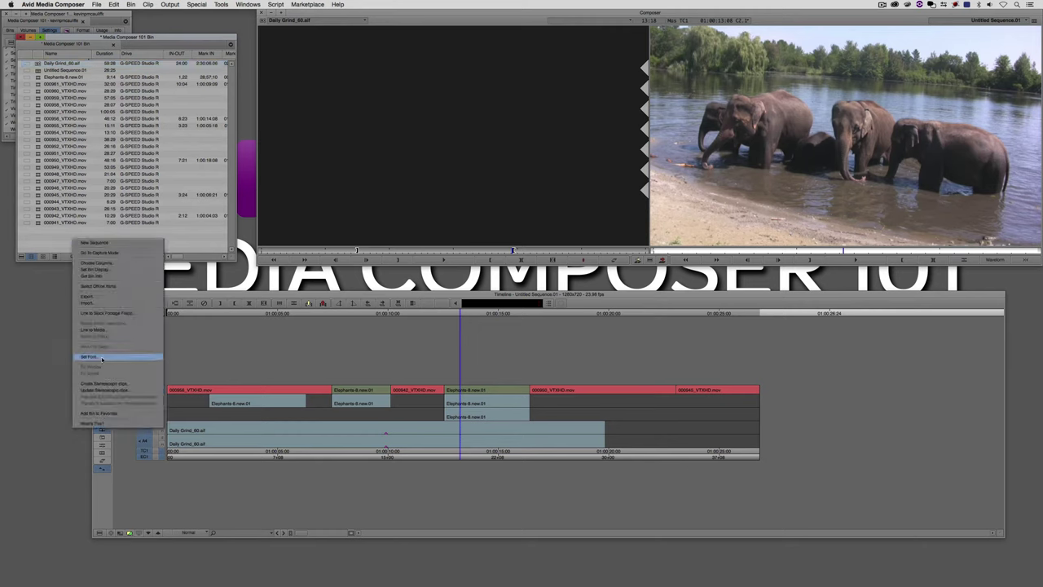
click(55, 244)
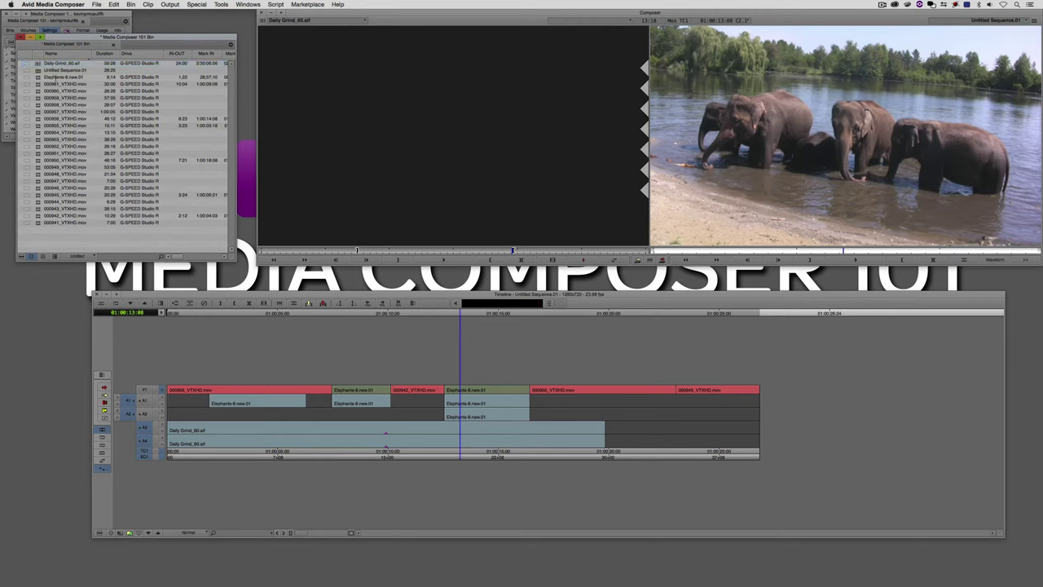
Step: Duplicate Untitled Sequence.01 in the bin and name the copy Whatever
click(36, 71)
key(super+d)
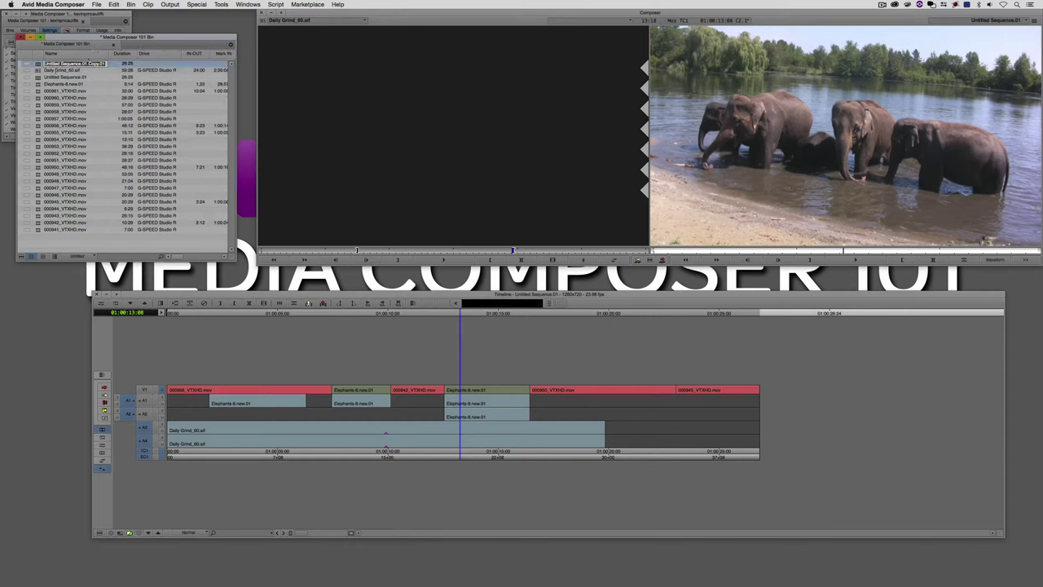
text(Wi)
key(Return)
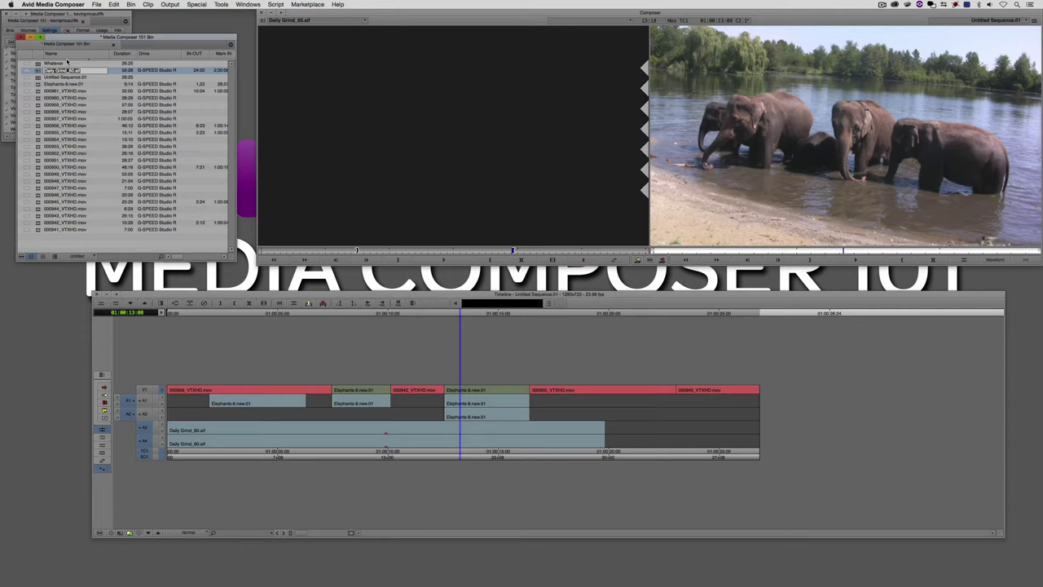
Step: Load clips 000954_VTXHD.mov and 000951_VTXHD.mov as sources in turn and scrub through the second one
double_click(37, 139)
click(37, 160)
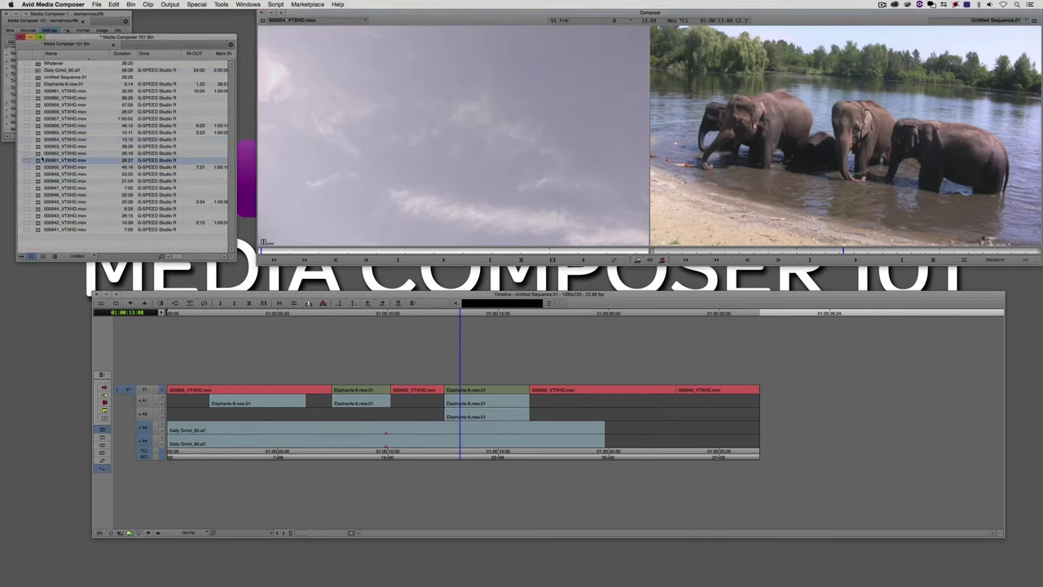
double_click(42, 159)
drag(367, 250, 334, 251)
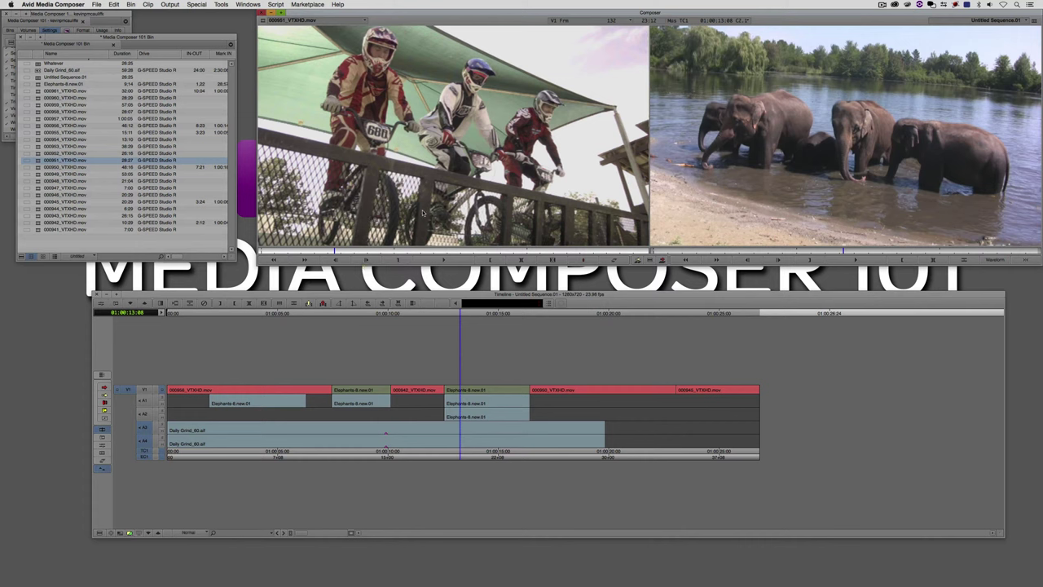
Step: Load the Whatever sequence as the source, scrub through it and display its tracks in the timeline
drag(38, 64, 447, 125)
drag(291, 250, 315, 253)
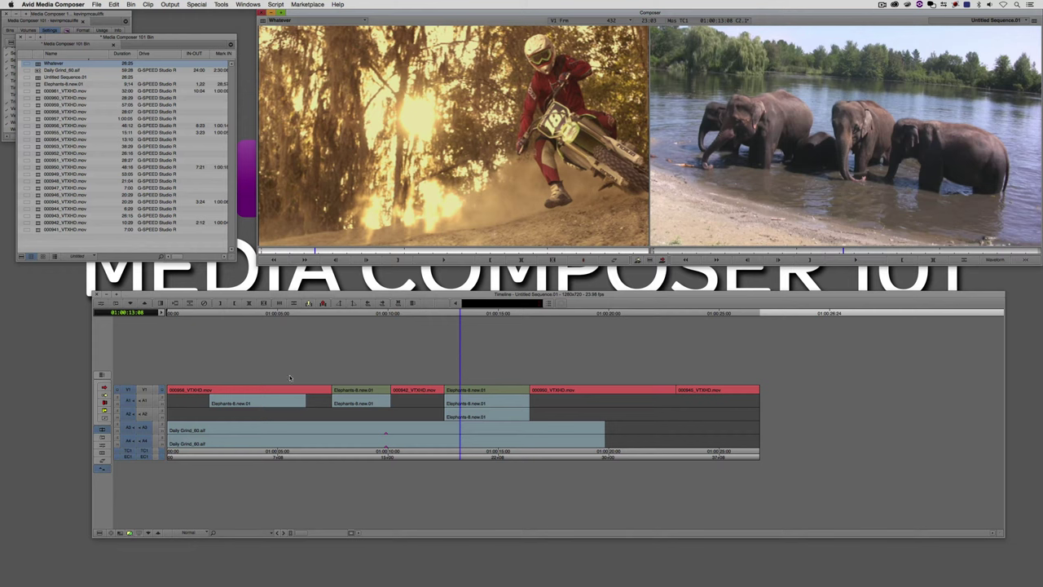
click(120, 533)
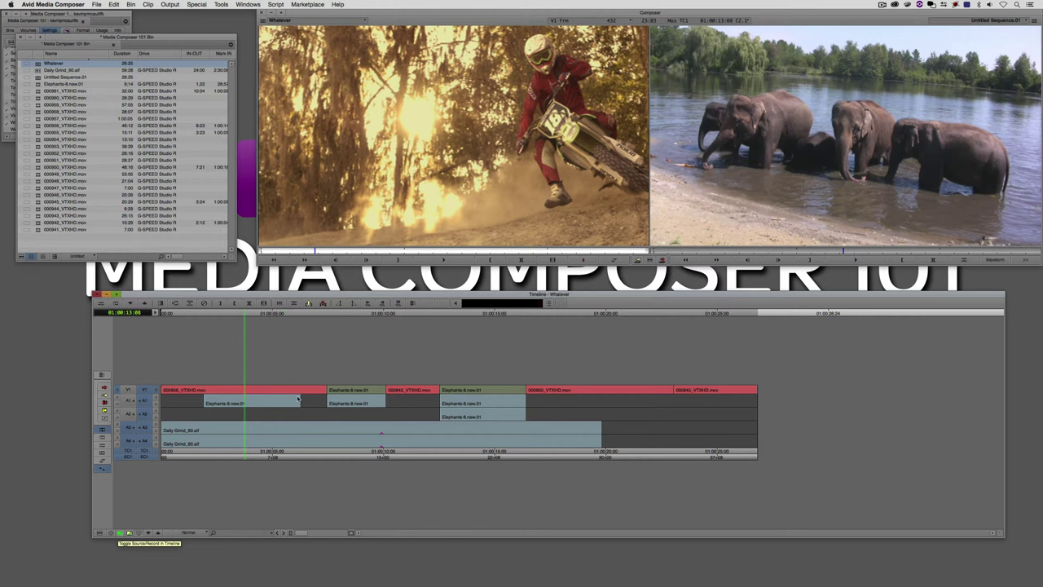
click(288, 451)
key(space)
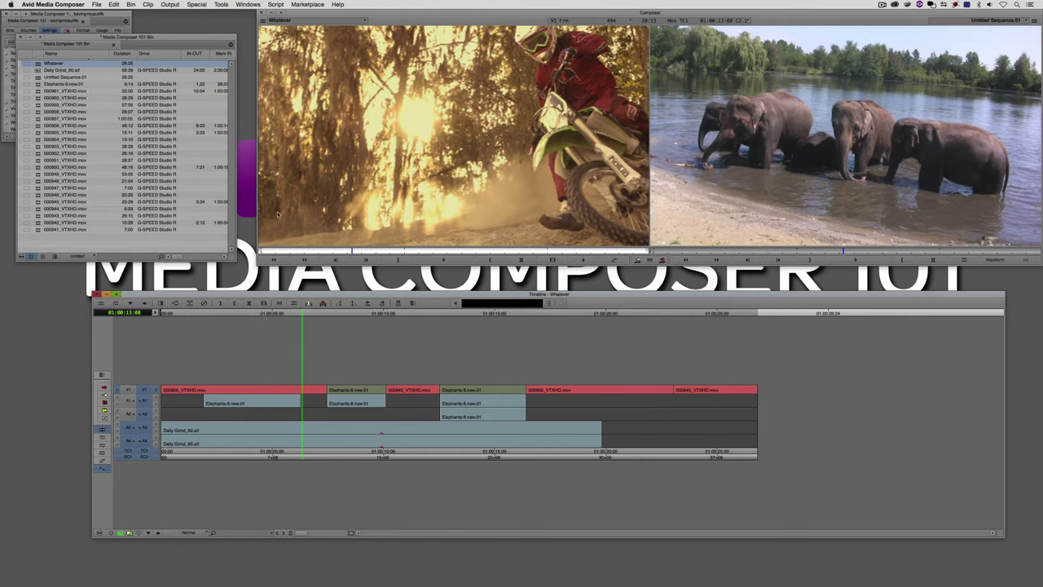
Step: Mark the source sequence from the start of its first V1 Elephants-8 clip to the end of its second
drag(302, 393, 338, 412)
key(i)
drag(454, 413, 506, 414)
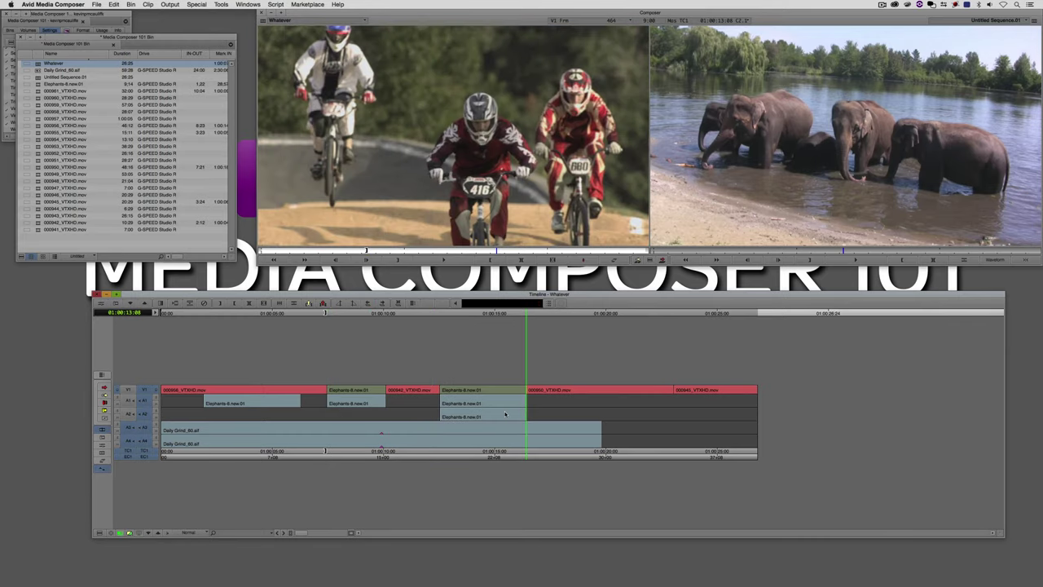
alt+super+click(503, 412)
key(o)
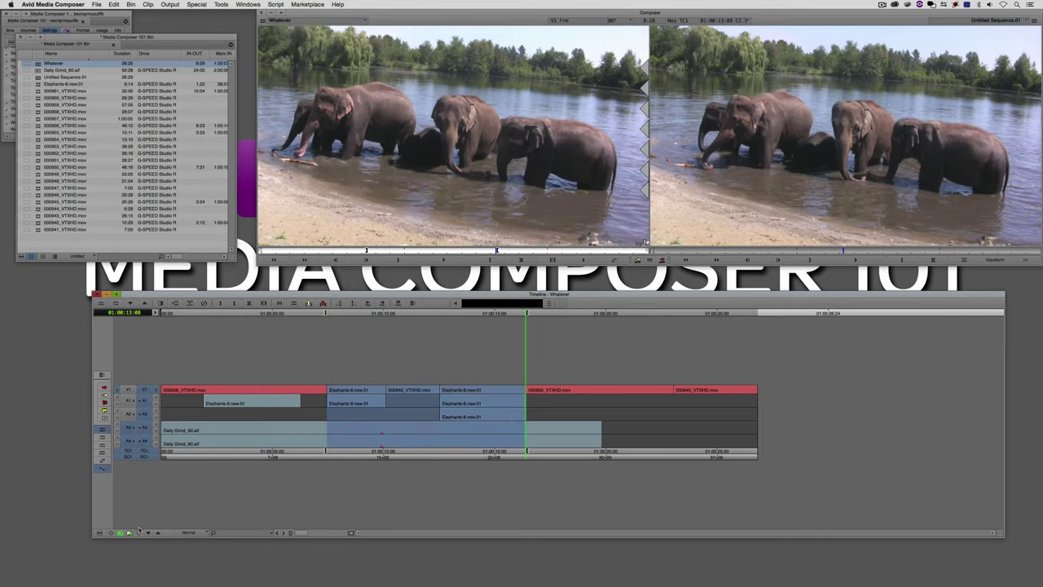
Step: Return the timeline to the record sequence, enable tracks V1, A1 and A2, and splice the marked Whatever section onto its end
click(119, 533)
drag(526, 441, 812, 420)
key(v)
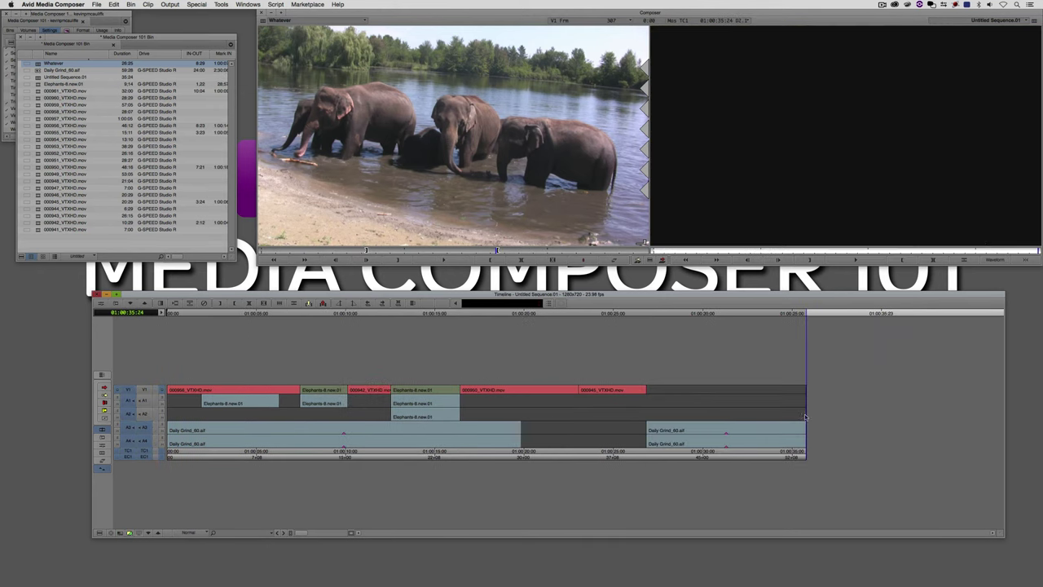
key(super+z)
click(147, 416)
click(147, 403)
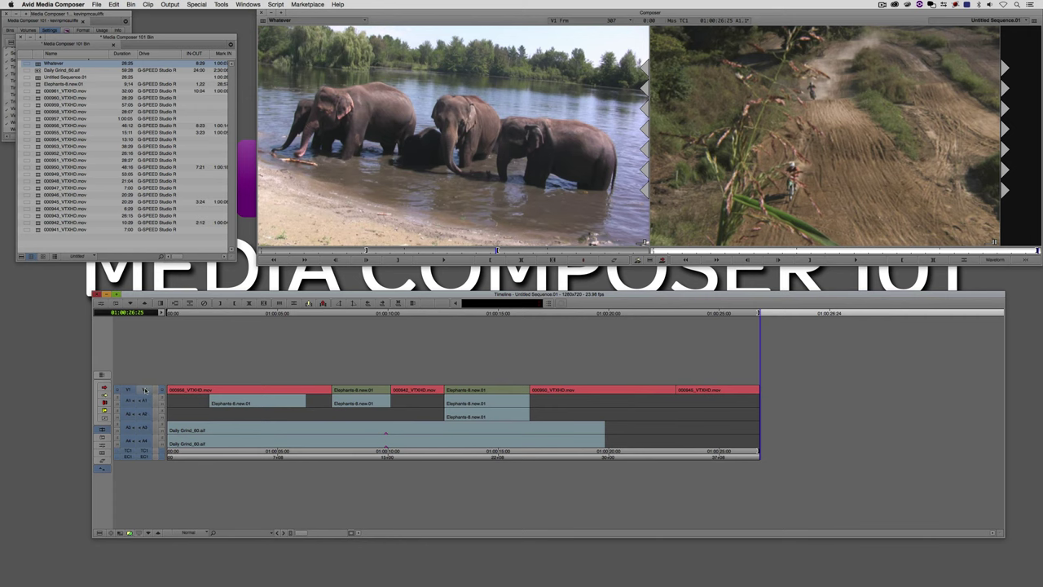
click(146, 389)
key(v)
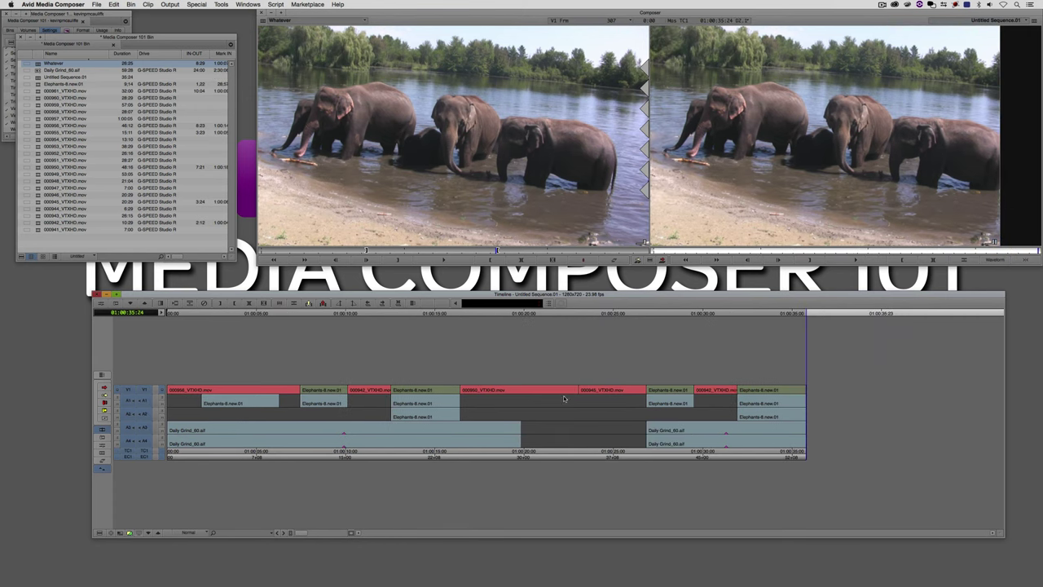
drag(677, 401, 732, 405)
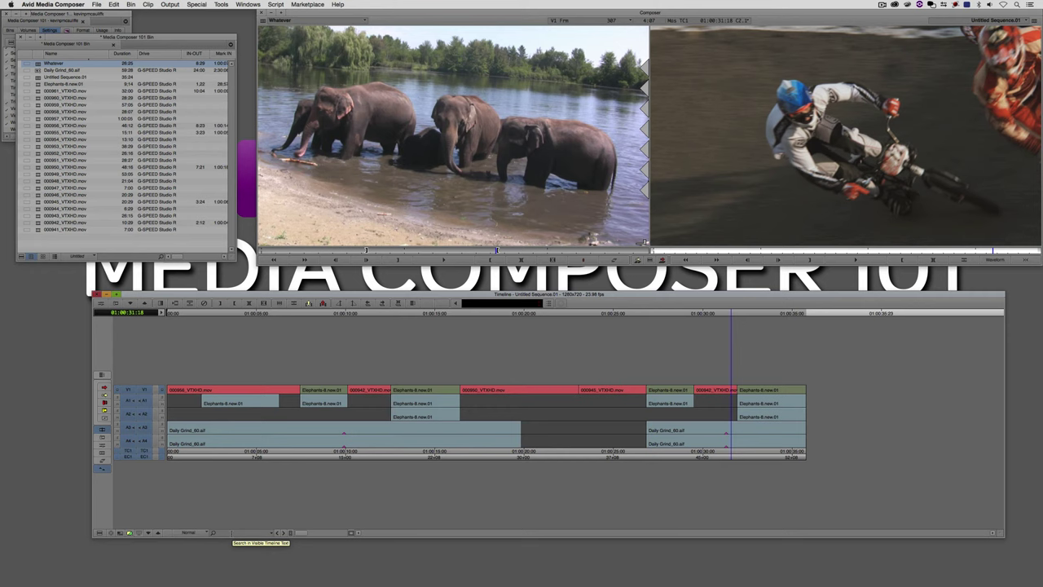
Step: Search the visible timeline text for 000956 and place the playhead at the start of the sequence
click(232, 533)
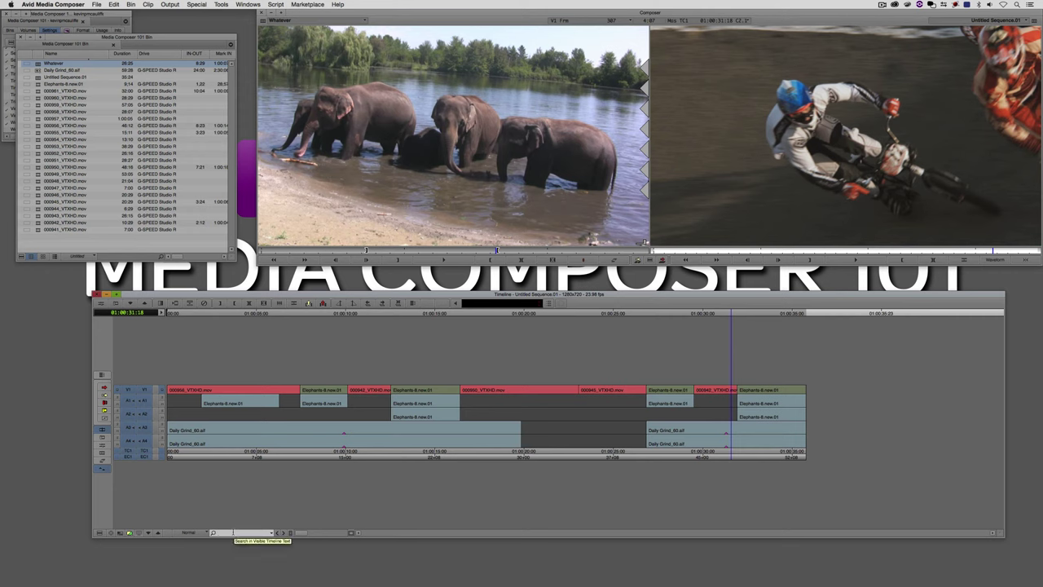
text(000956)
key(Home)
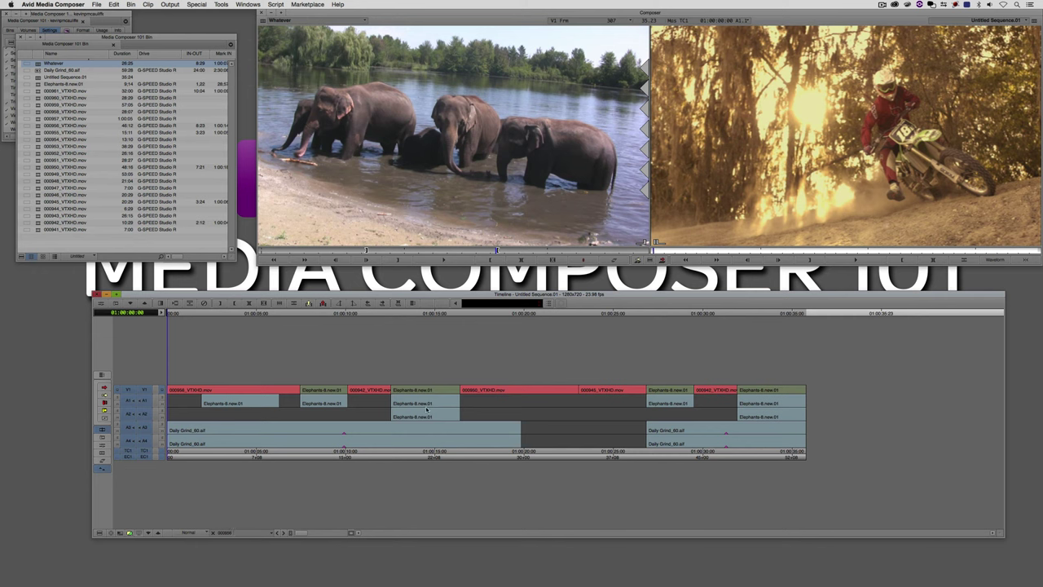
Step: Change the timeline text search to 000950 and jump to the matching clip
click(245, 533)
key(BackSpace)
text(0)
key(Return)
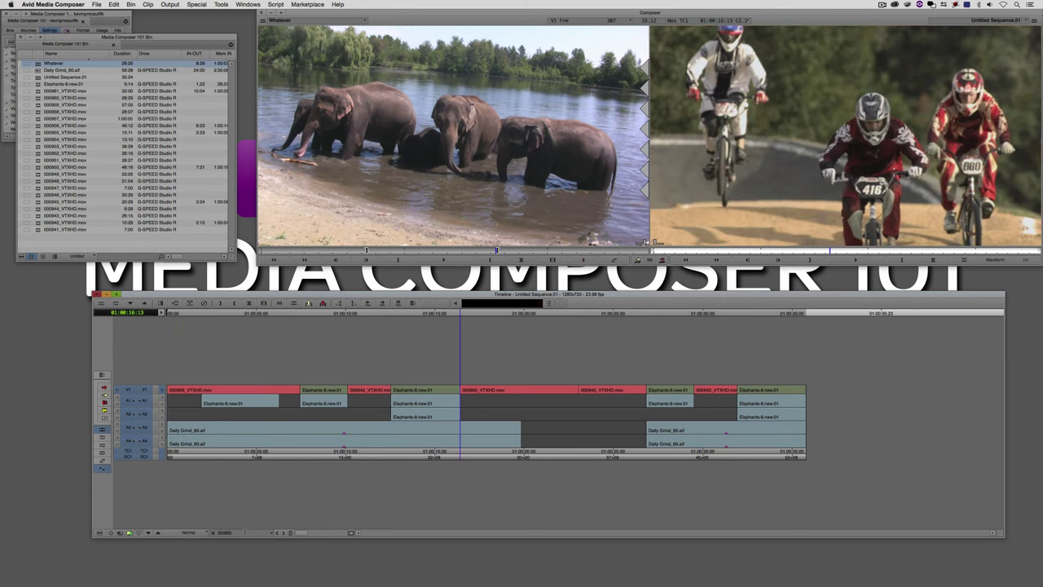